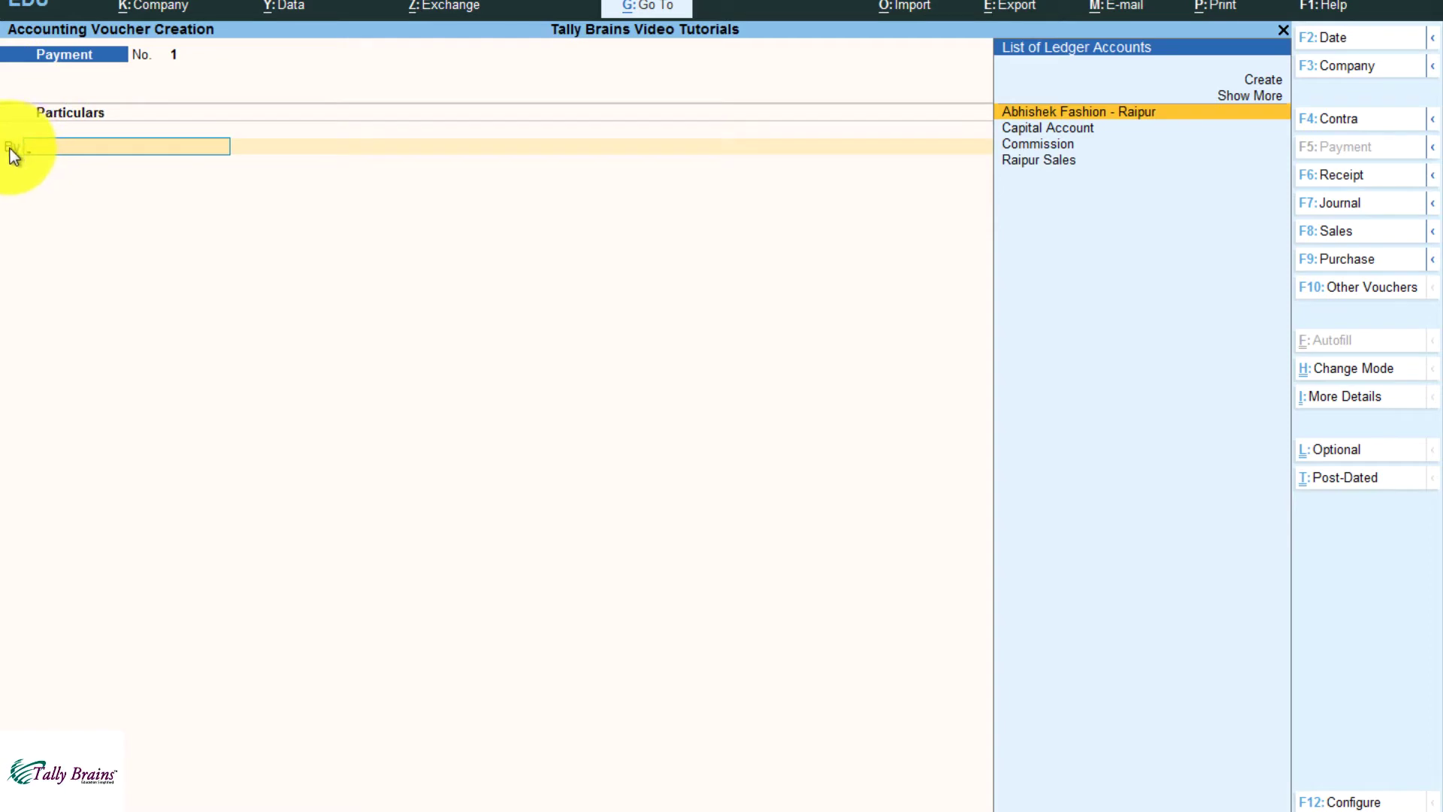
Configure voucher entry to use Cr/Dr instead of To/By and save the configuration
left_click(1353, 802)
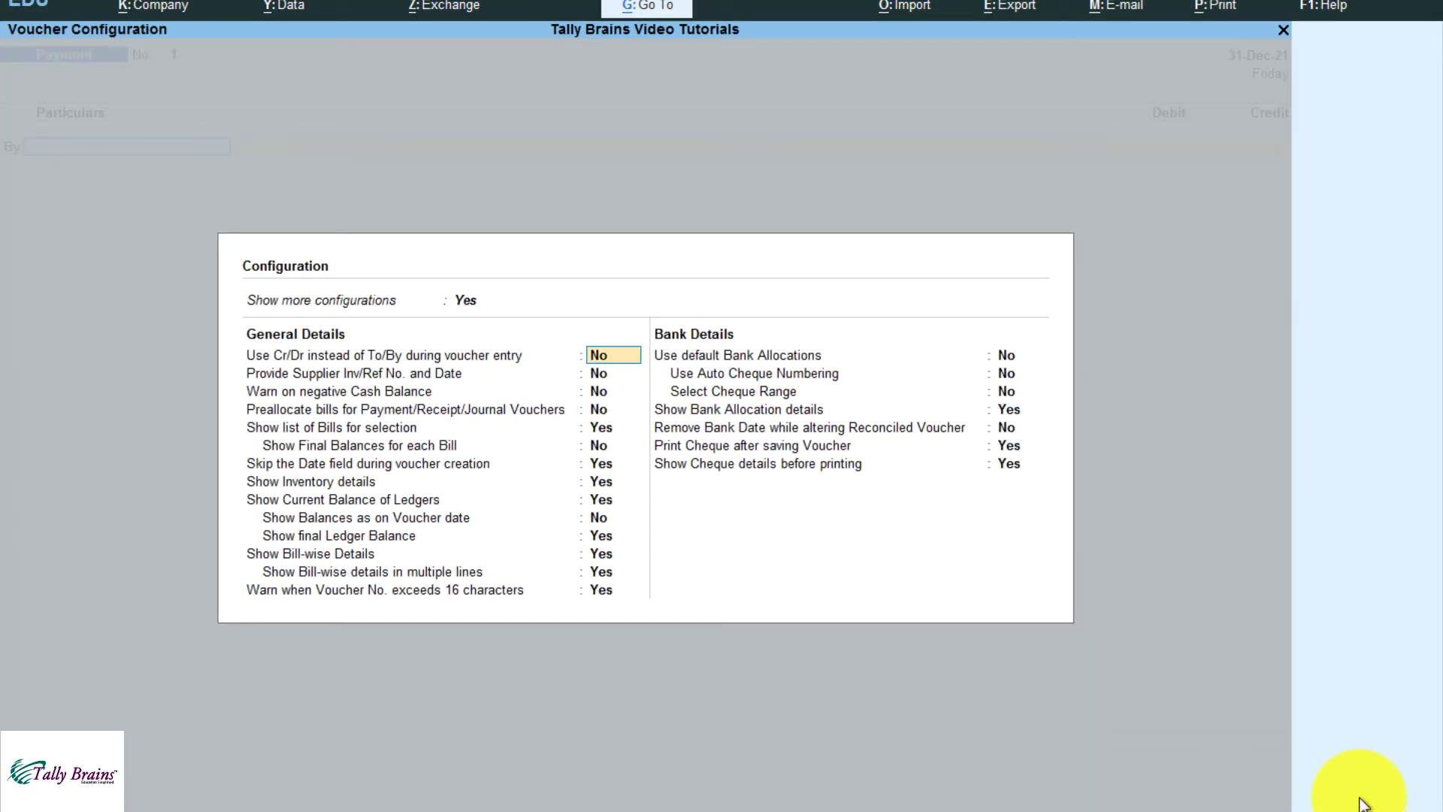
type("y")
key("ctrl+a")
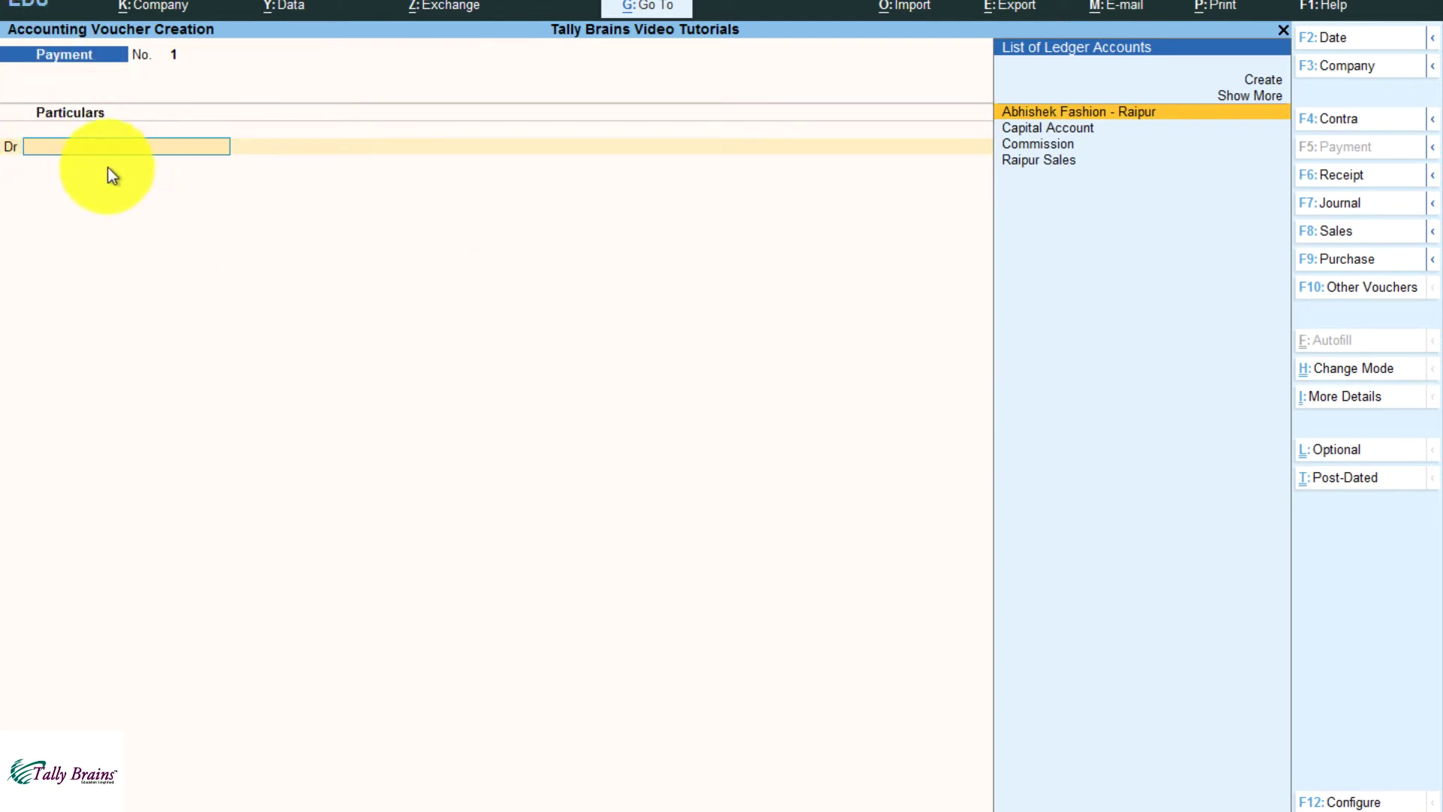
Create the ledger Rent Expenses under Indirect Expenses and use it as the payment voucher's debit account
key("Up")
key("Up")
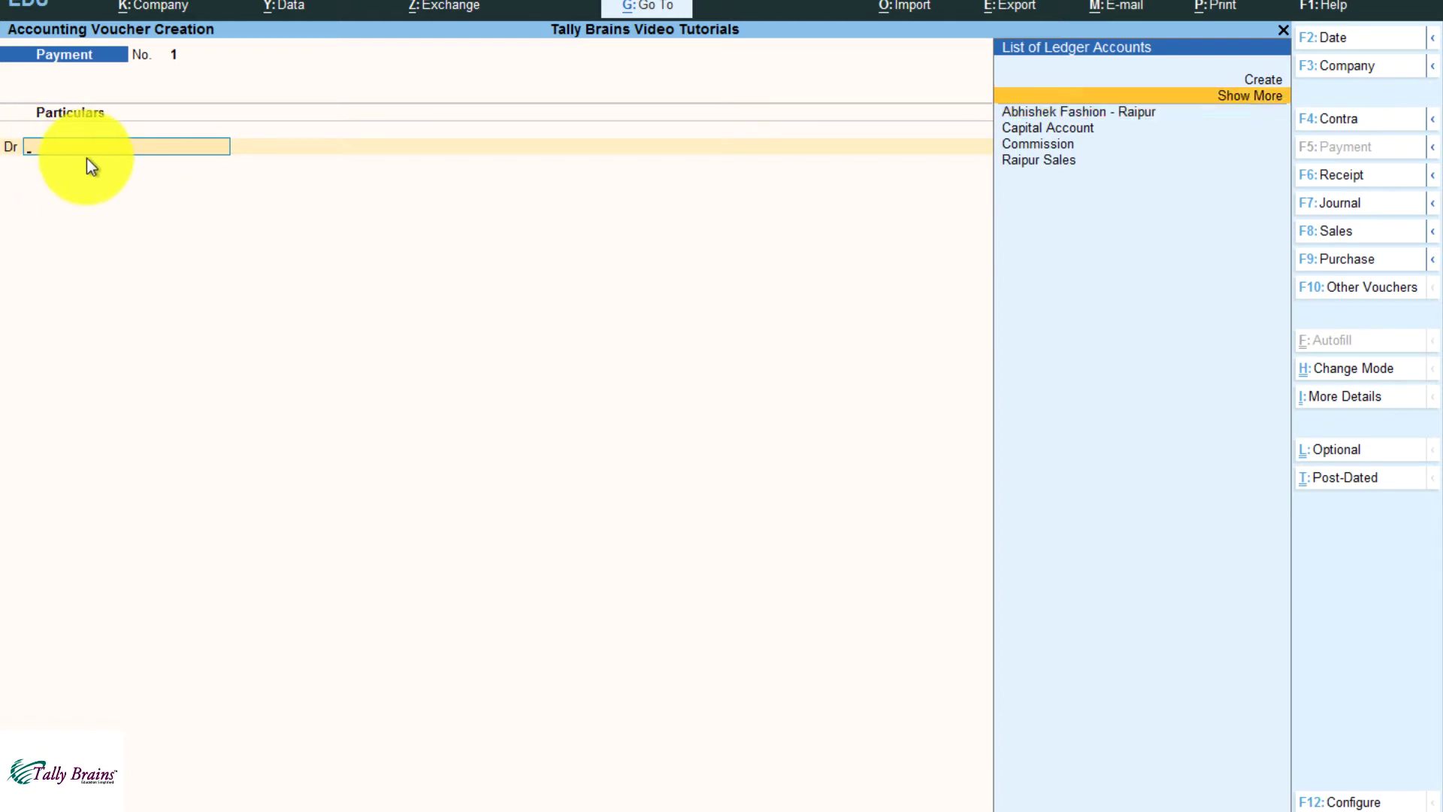
type("Rent")
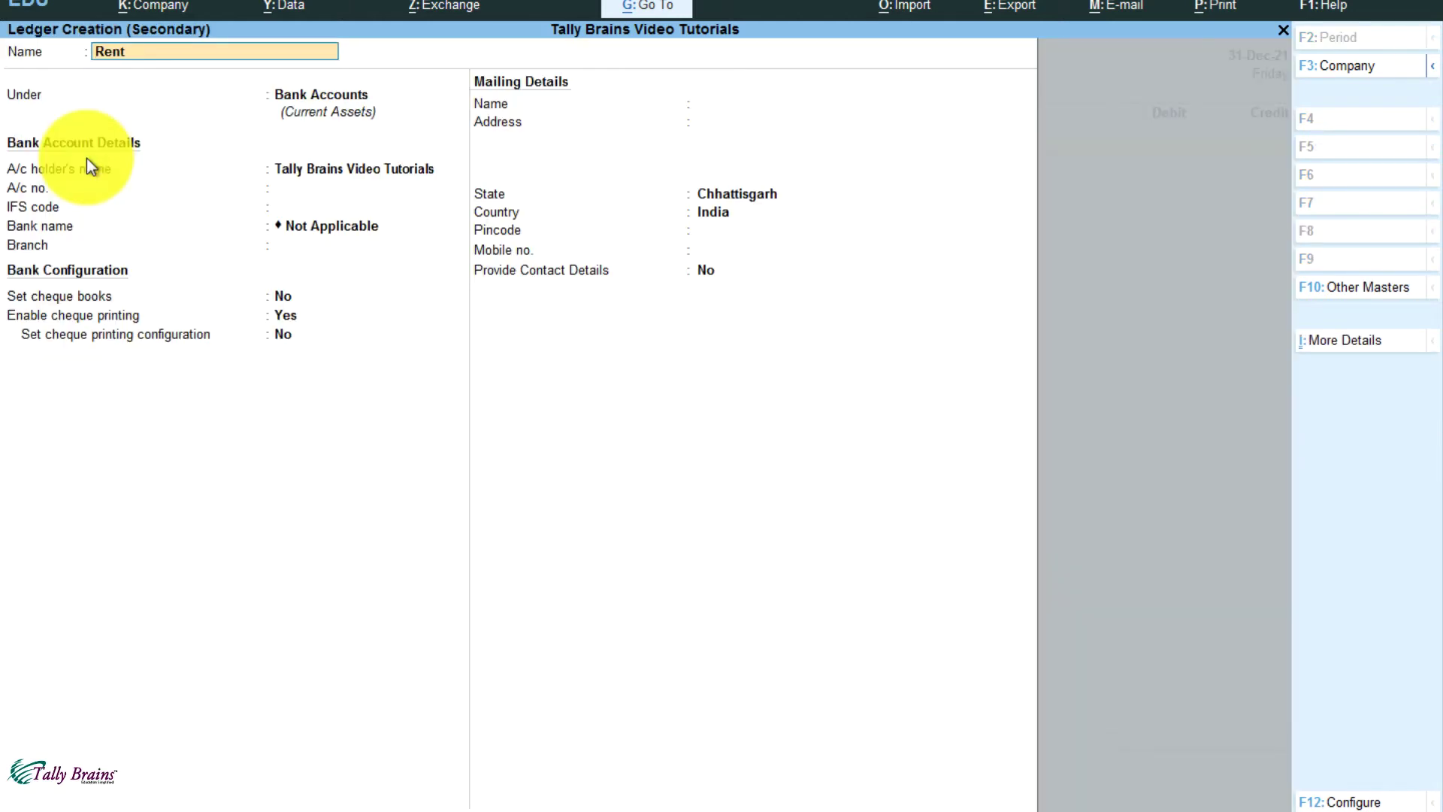
type(" Expensese")
key("Return")
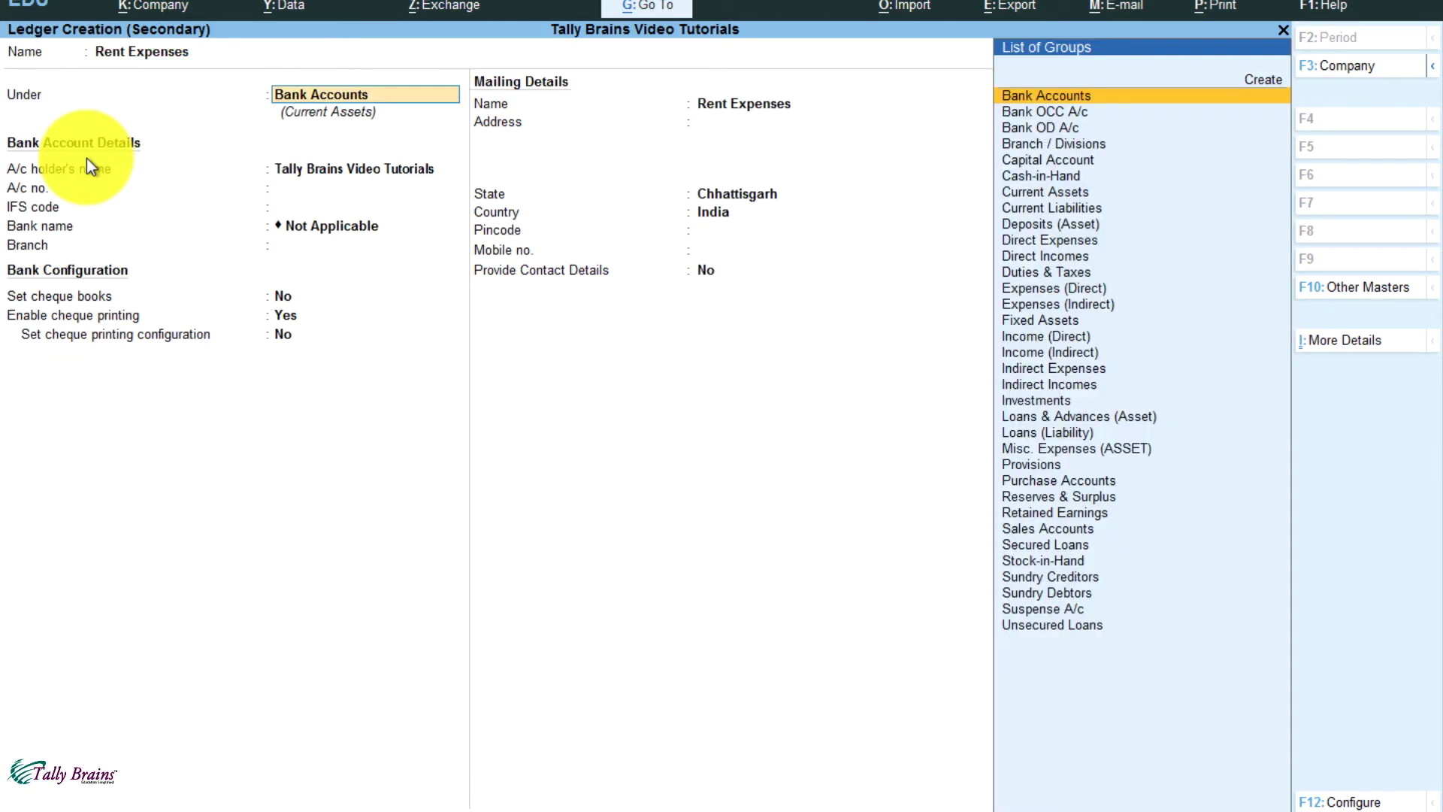
type("Ind")
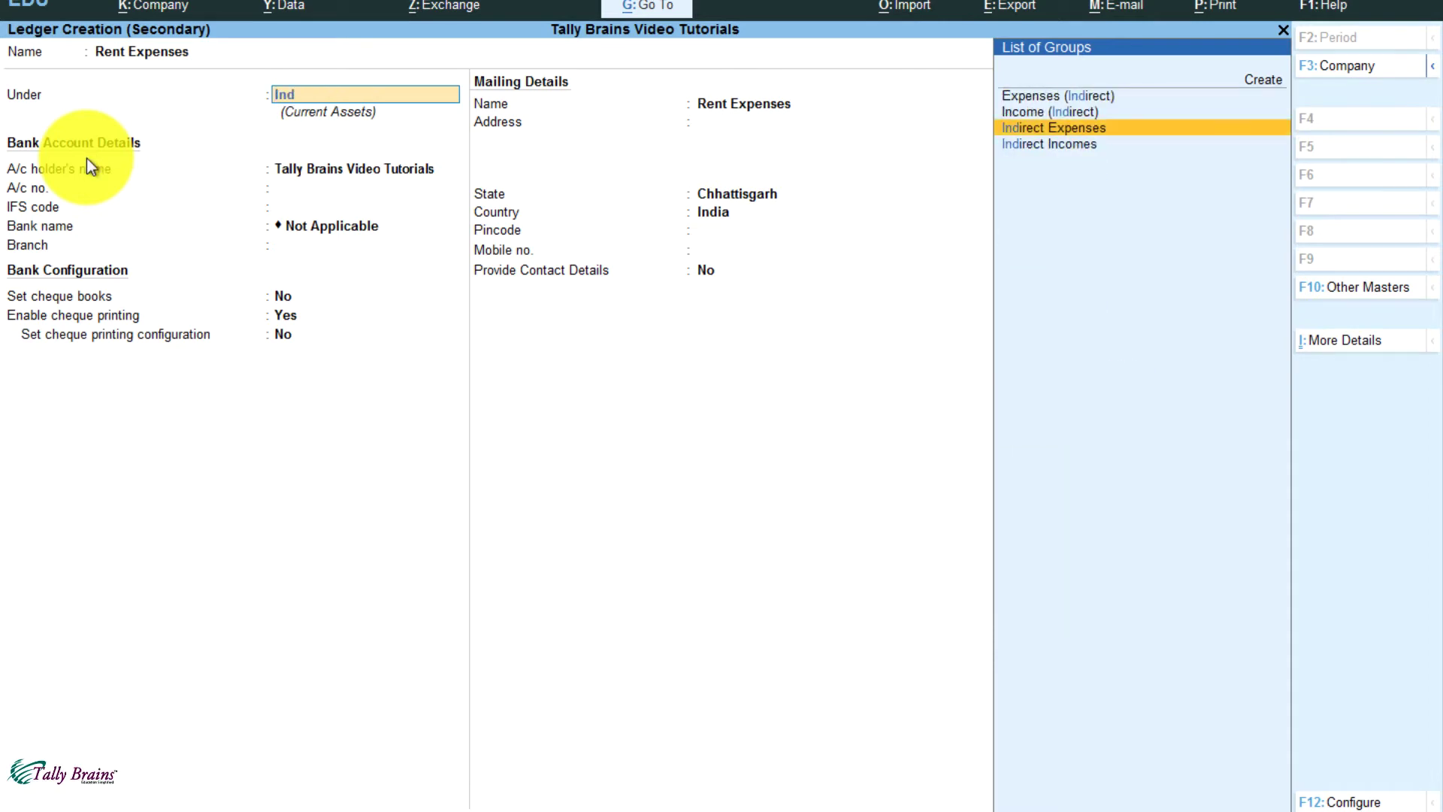
key("ctrl+a")
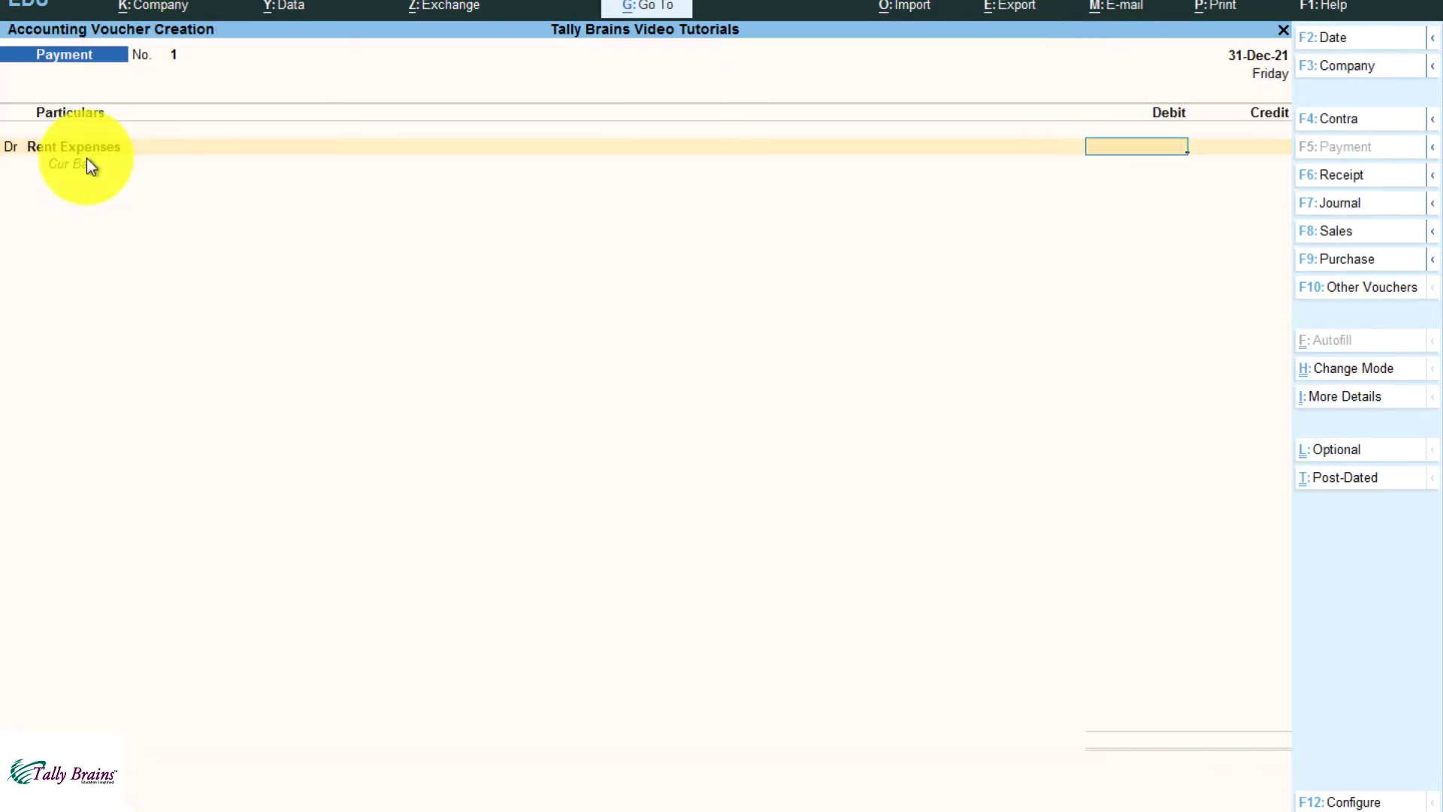
Debit Rent Expenses with 15,000 and credit Cash with 15,000, dating the payment voucher 1-Jan-22
type("15,000")
key("Return")
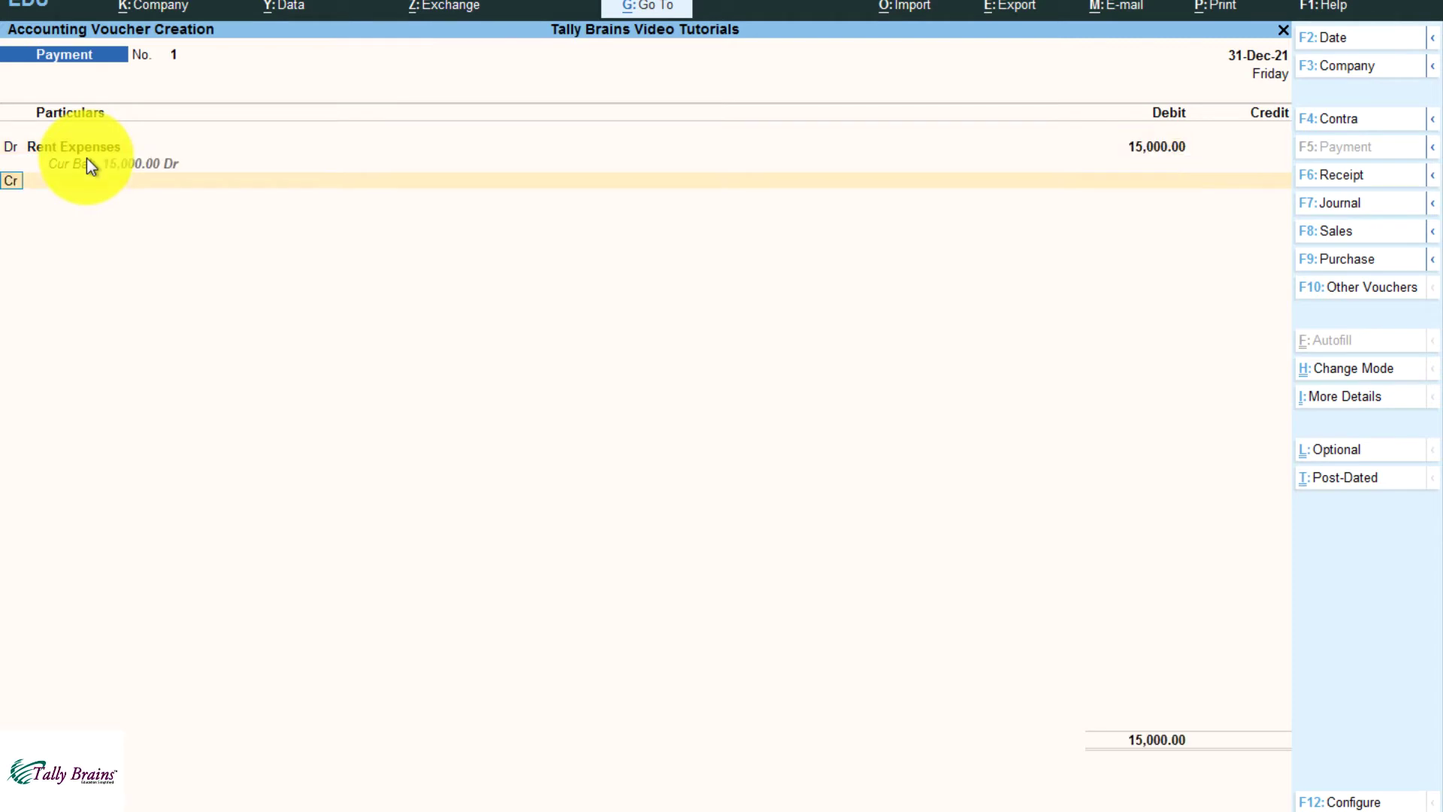
left_click(1316, 38)
key("Return")
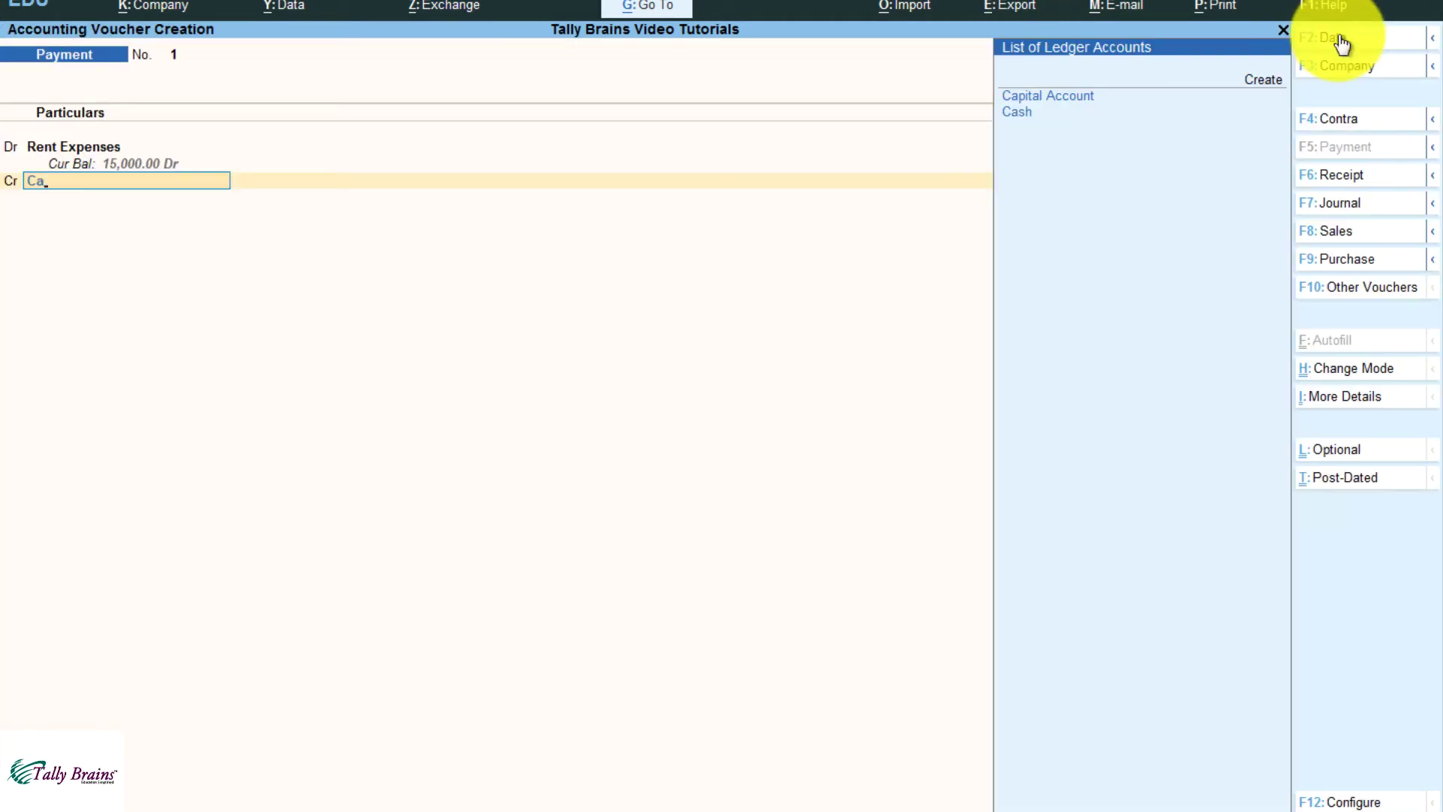
key("Return")
key("Return")
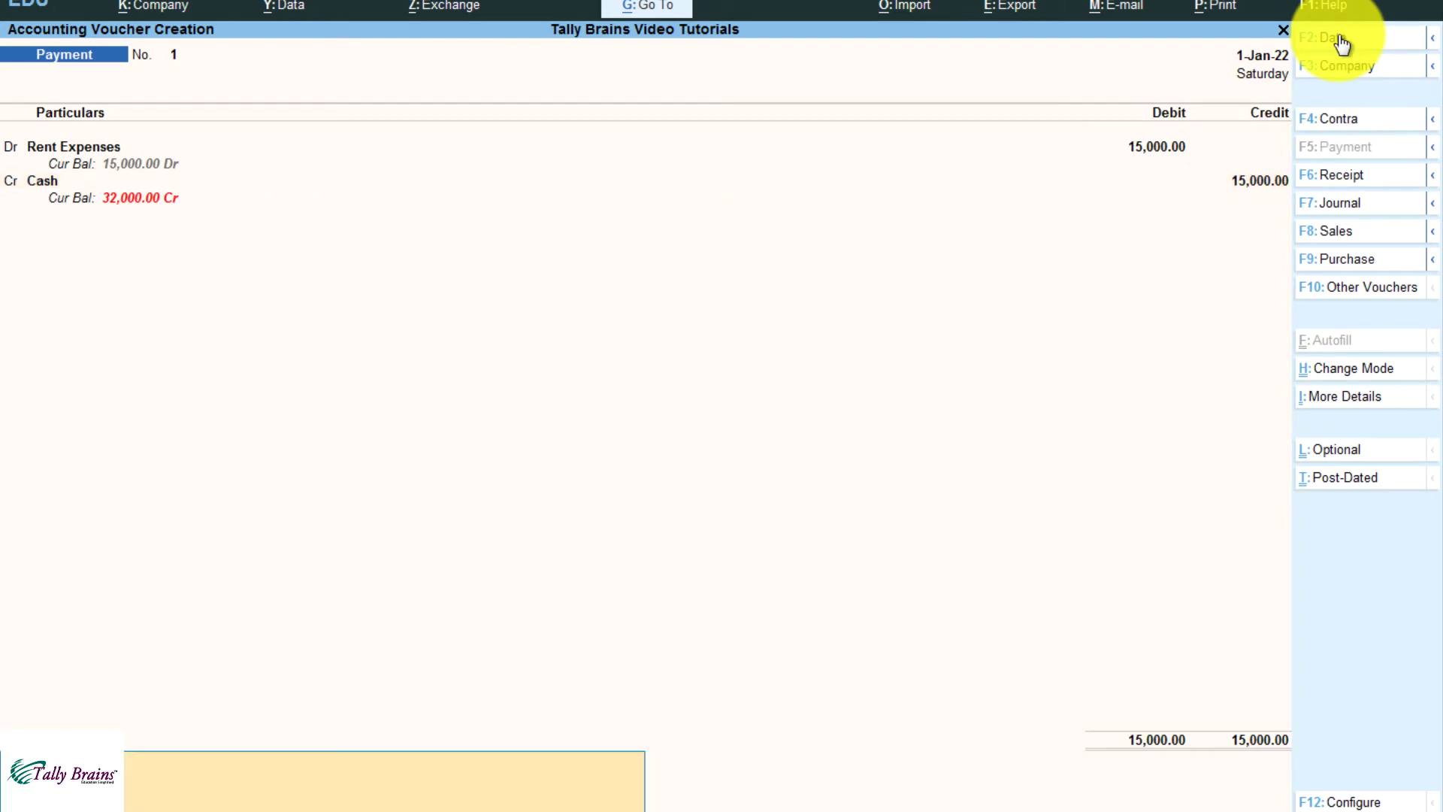
Enter a narration for the Dec month and save the rent payment voucher
type("ec month.")
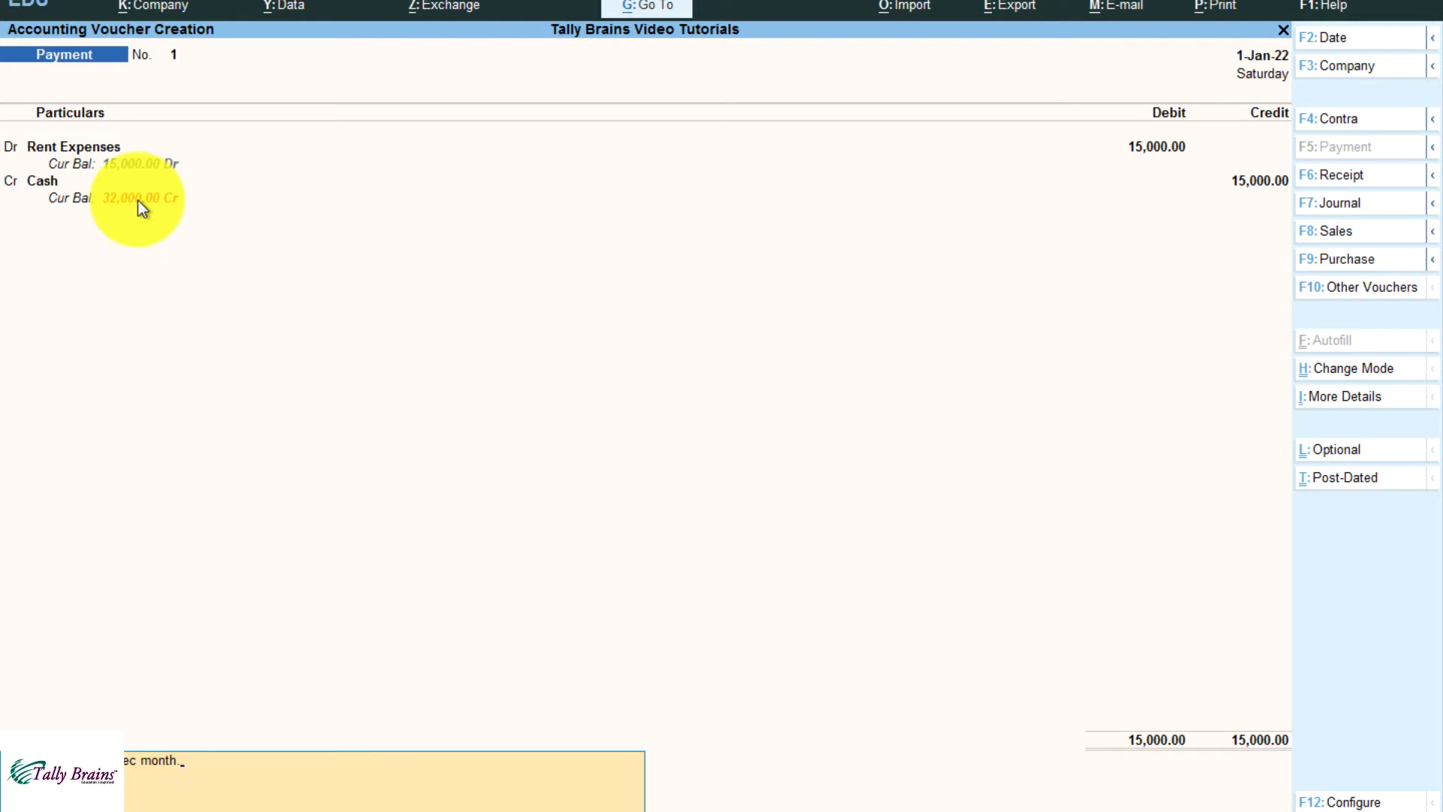
key("Return")
key("Return")
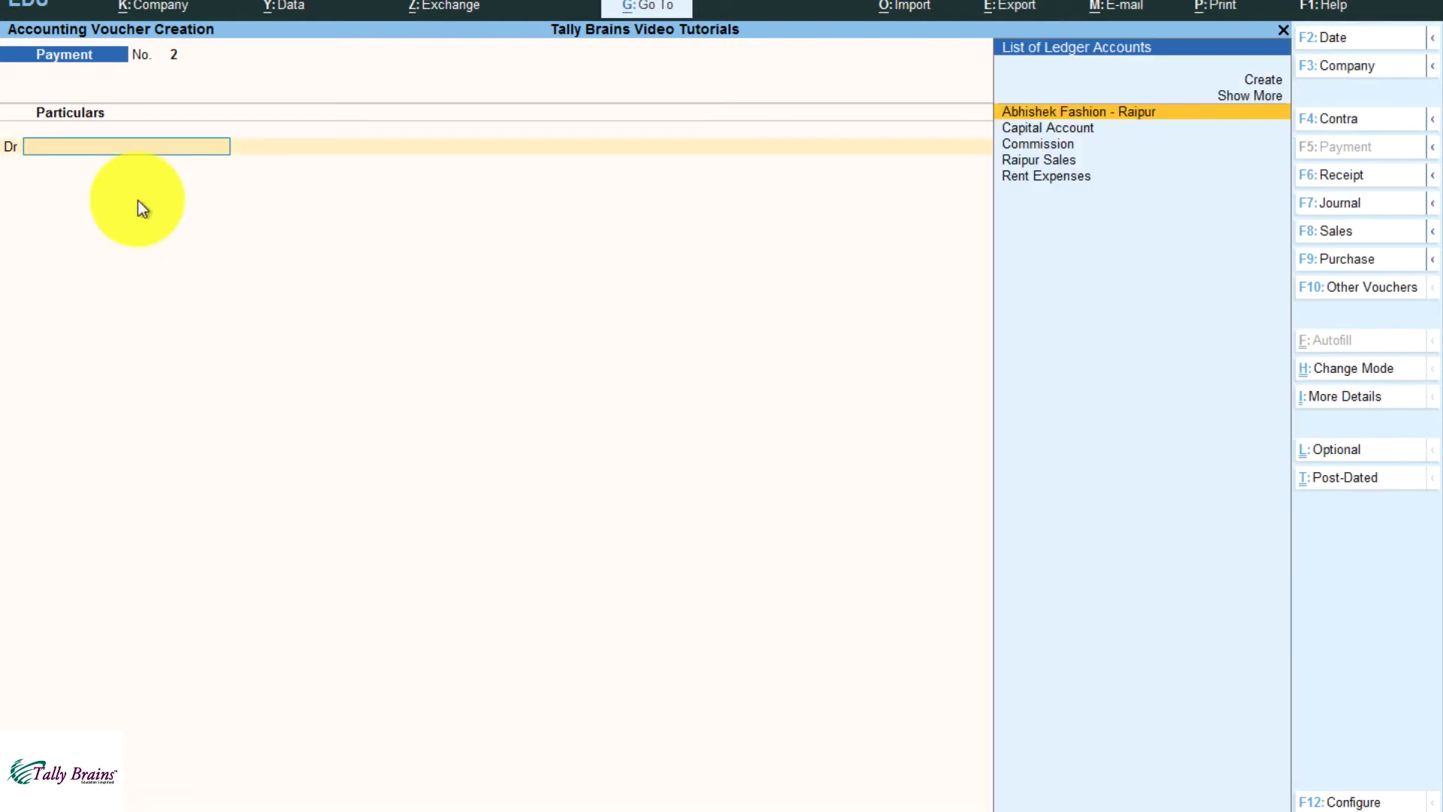
Change the payment voucher mode from Double Entry to Single Entry
key("Page_Up")
key("Page_Down")
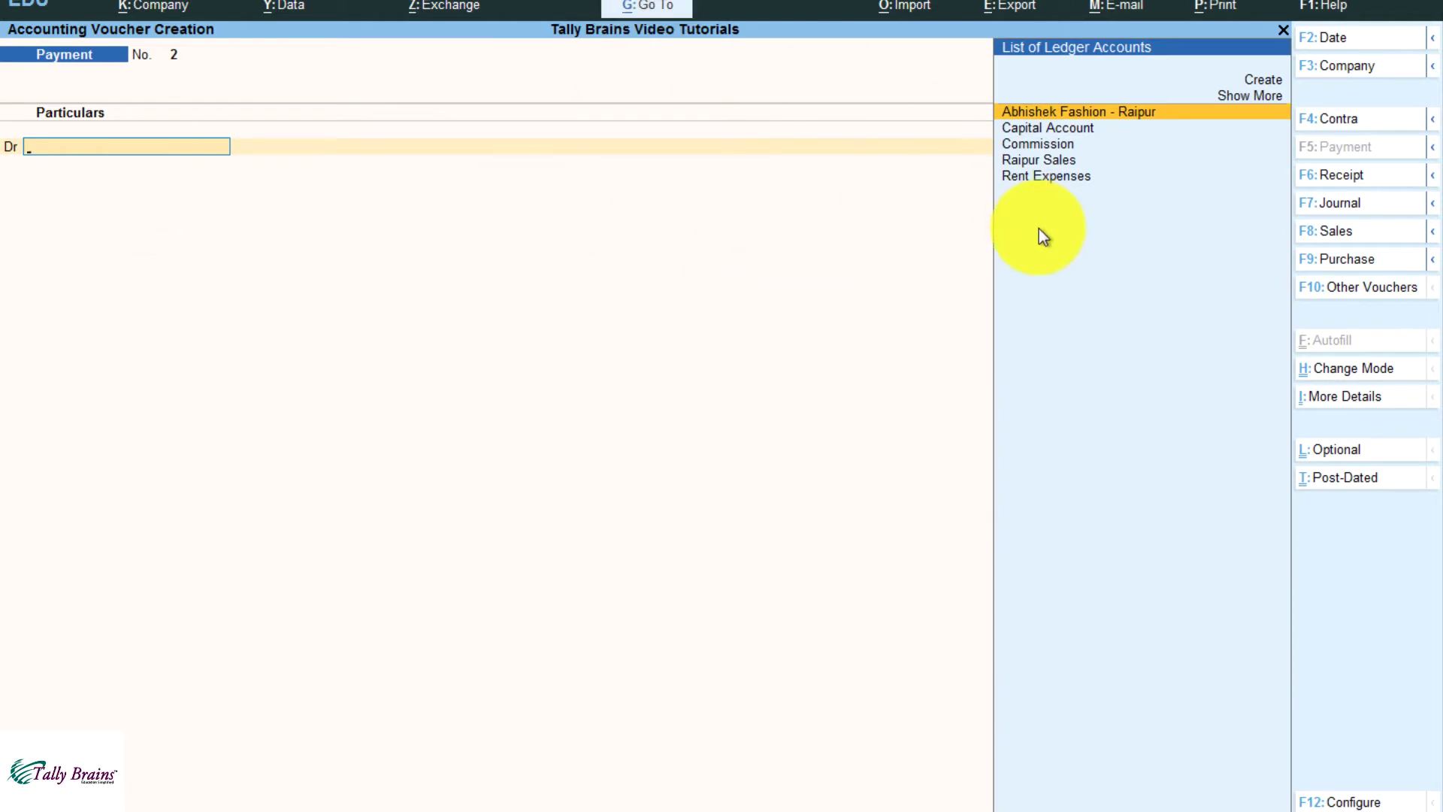
left_click(1367, 380)
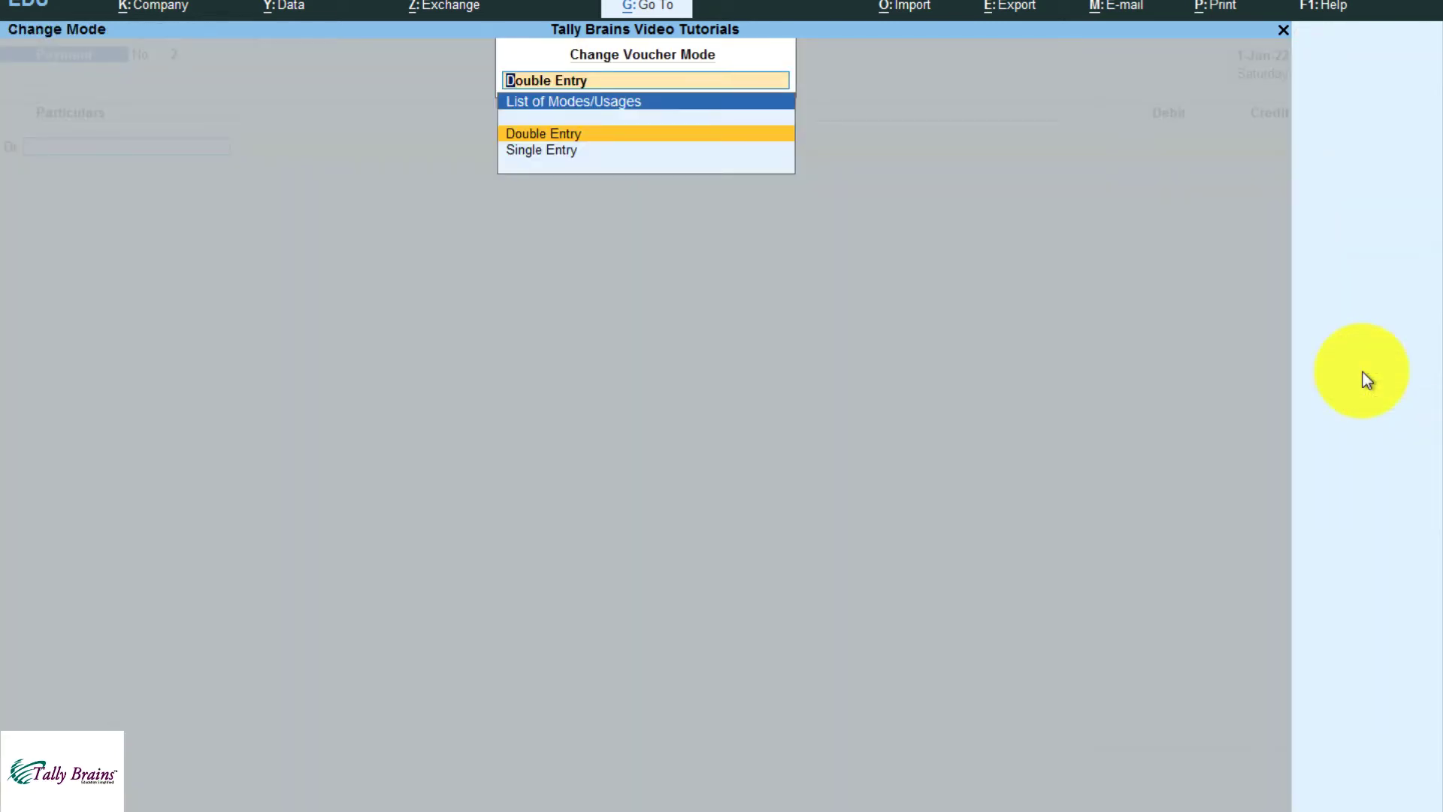
key("Down")
key("Return")
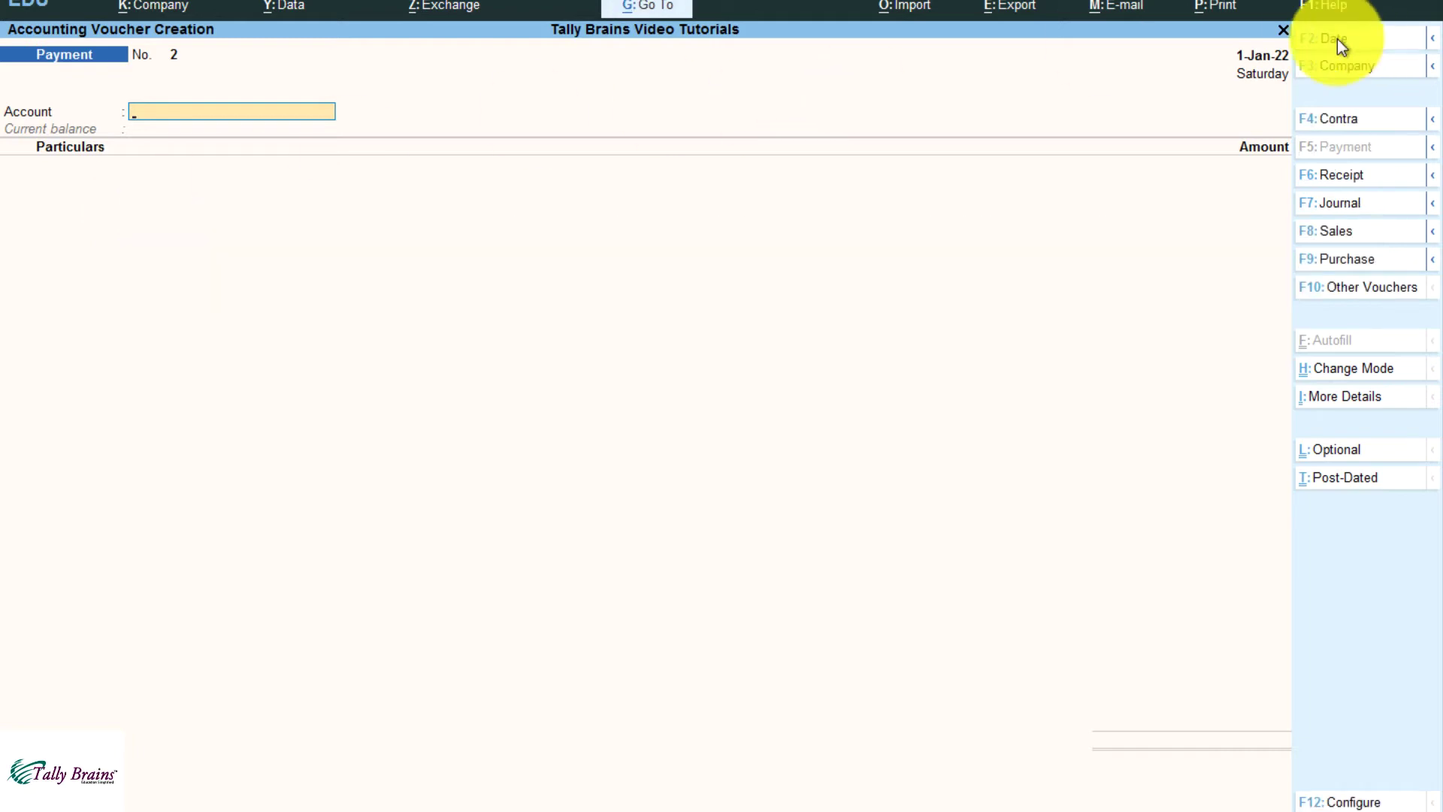
Set the payment voucher's date to 2-Jan-22 and choose HDFC Bank as its account
left_click(1339, 41)
key("Return")
key("Down")
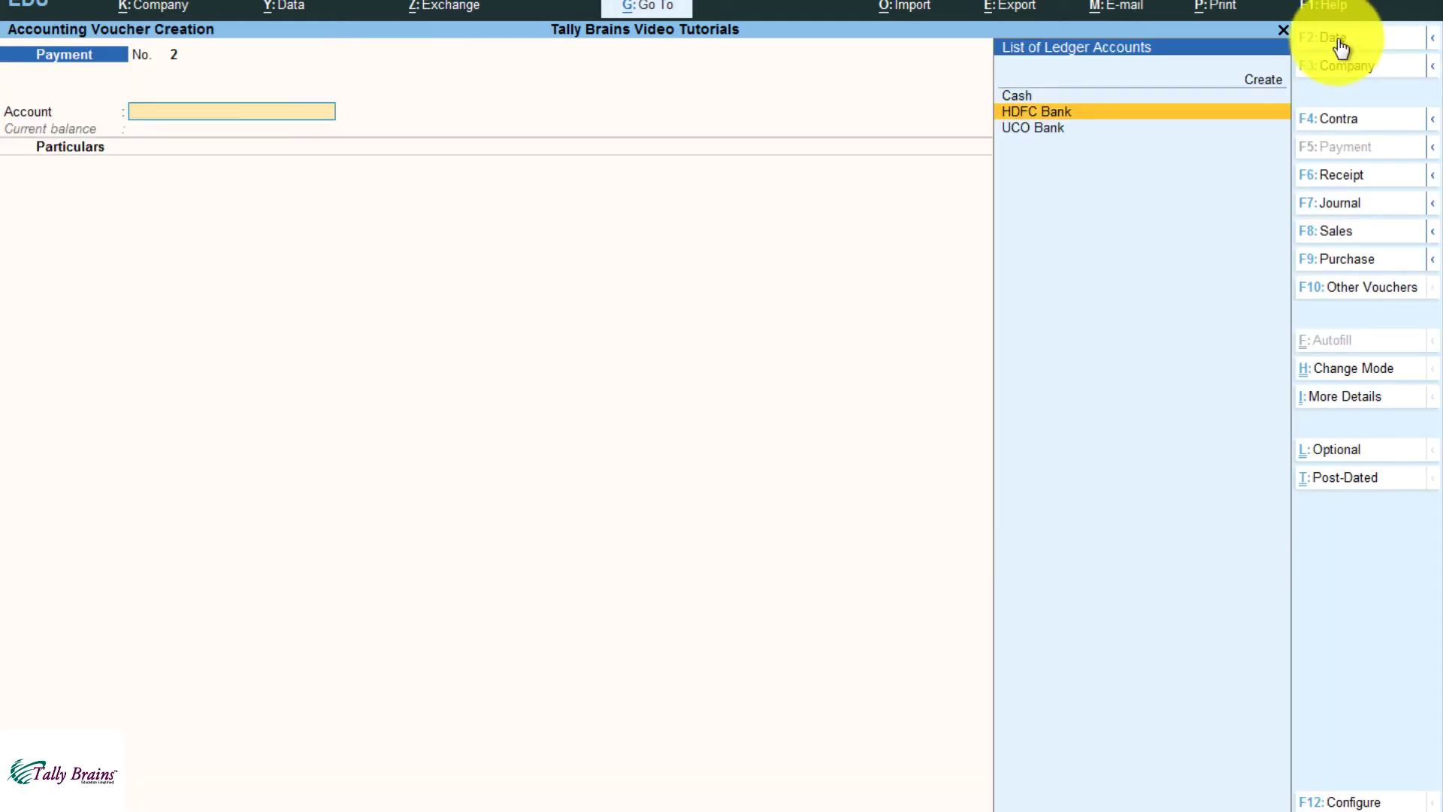
key("Return")
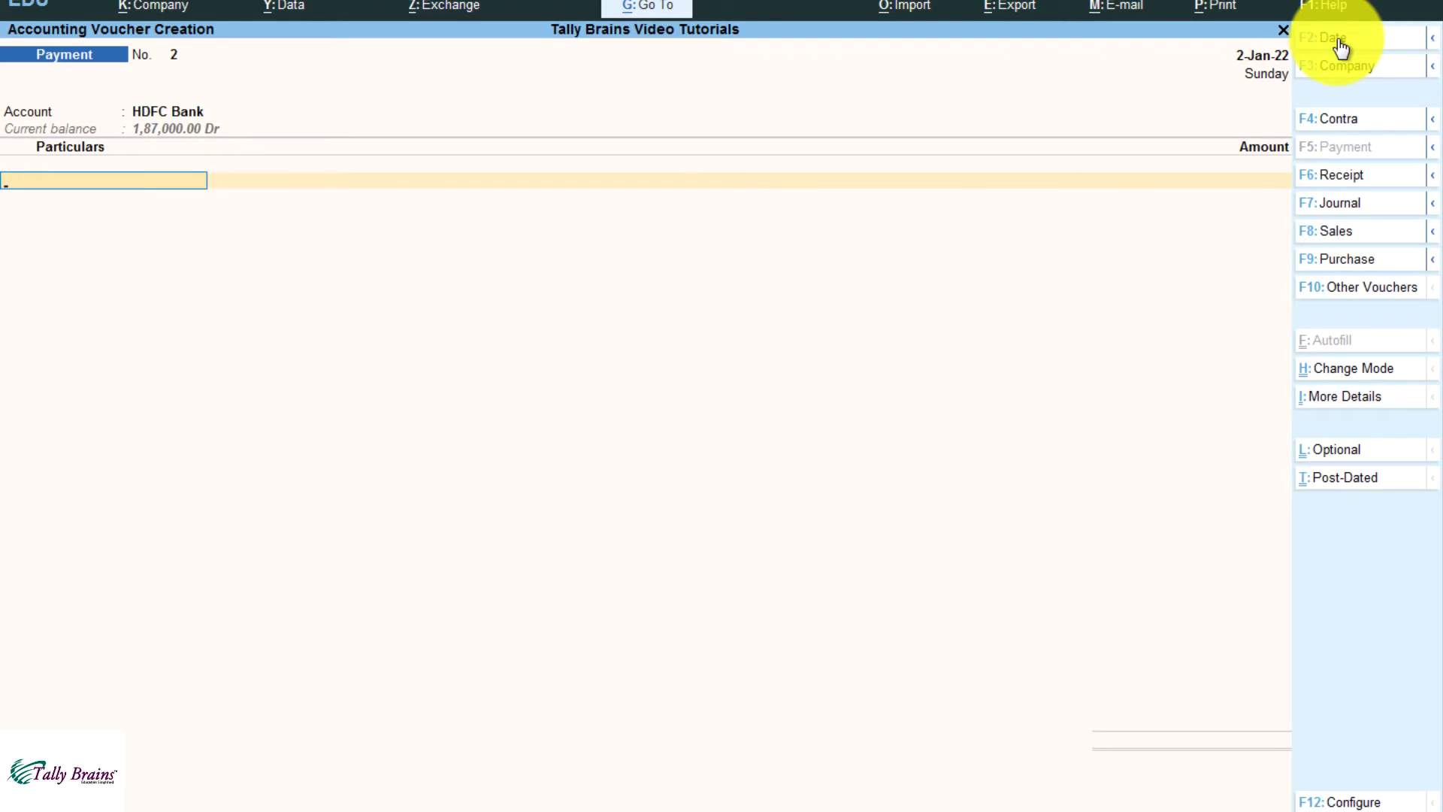
Add Abhishek Fashion - Raipur to the particulars with an amount of 20,000 and end the ledger list
type("Ab")
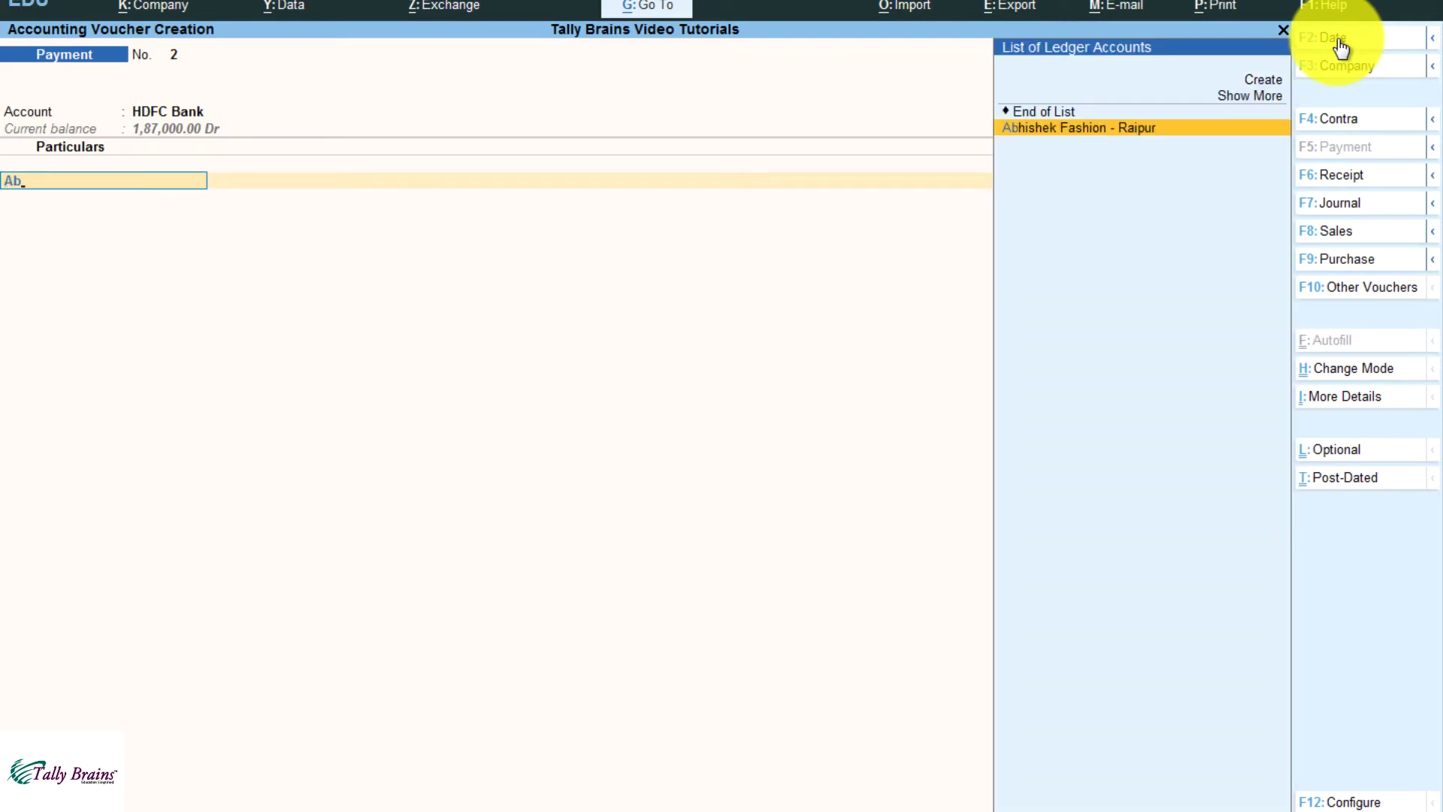
key("Up")
key("Up")
key("Down")
key("Down")
key("Return")
type("20000")
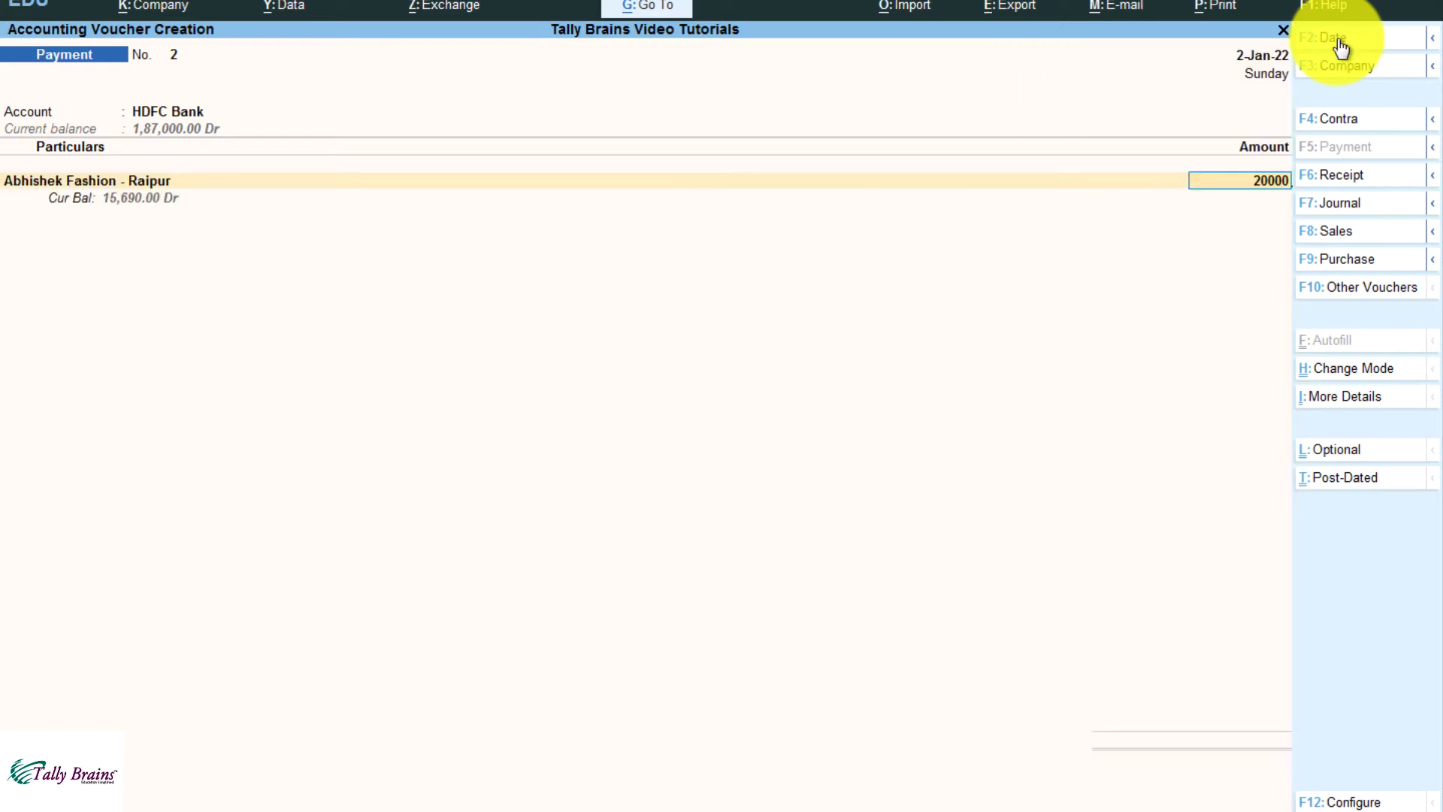
key("Return")
key("Return")
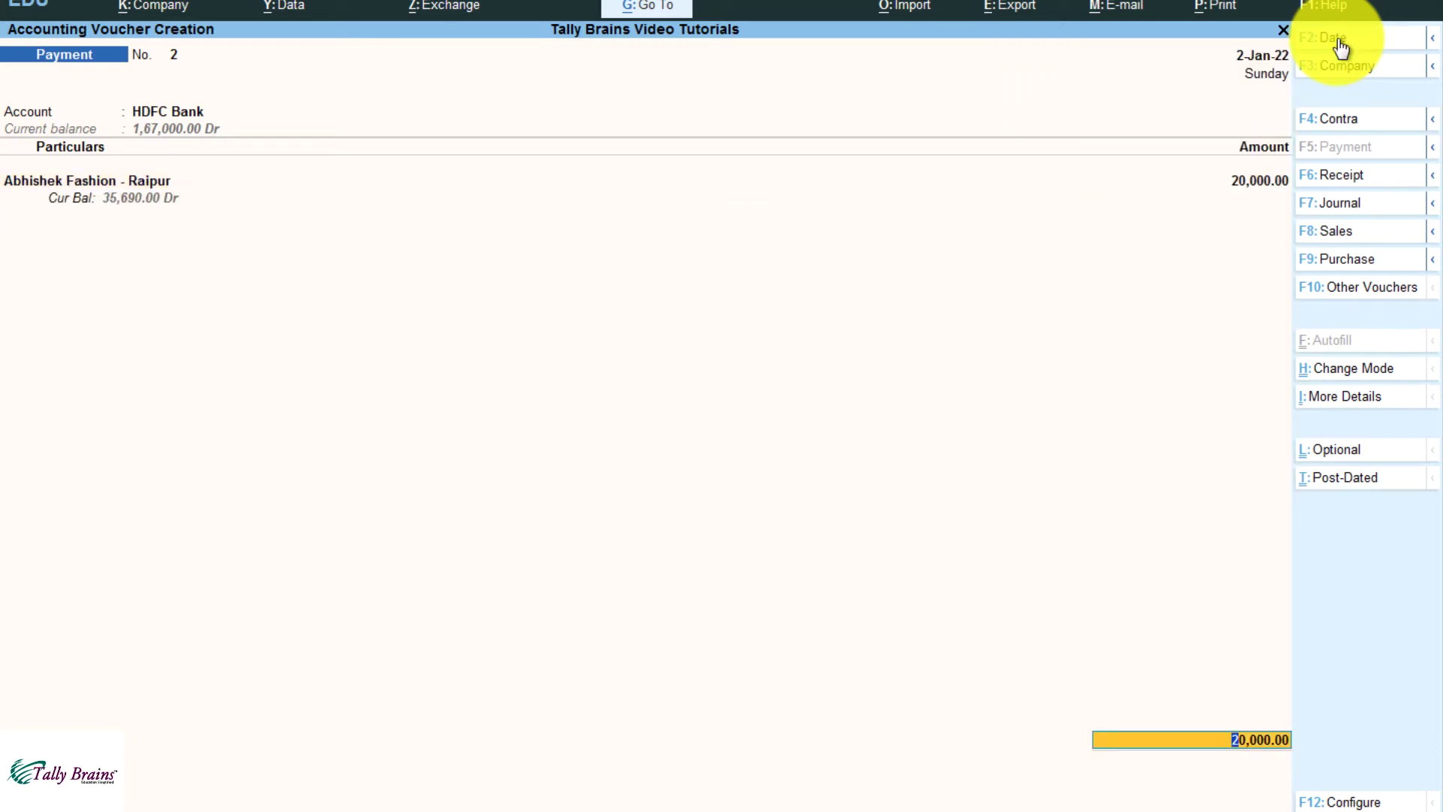
Allocate the HDFC Bank payment to cheque number 909092 and save the voucher without a narration
key("Return")
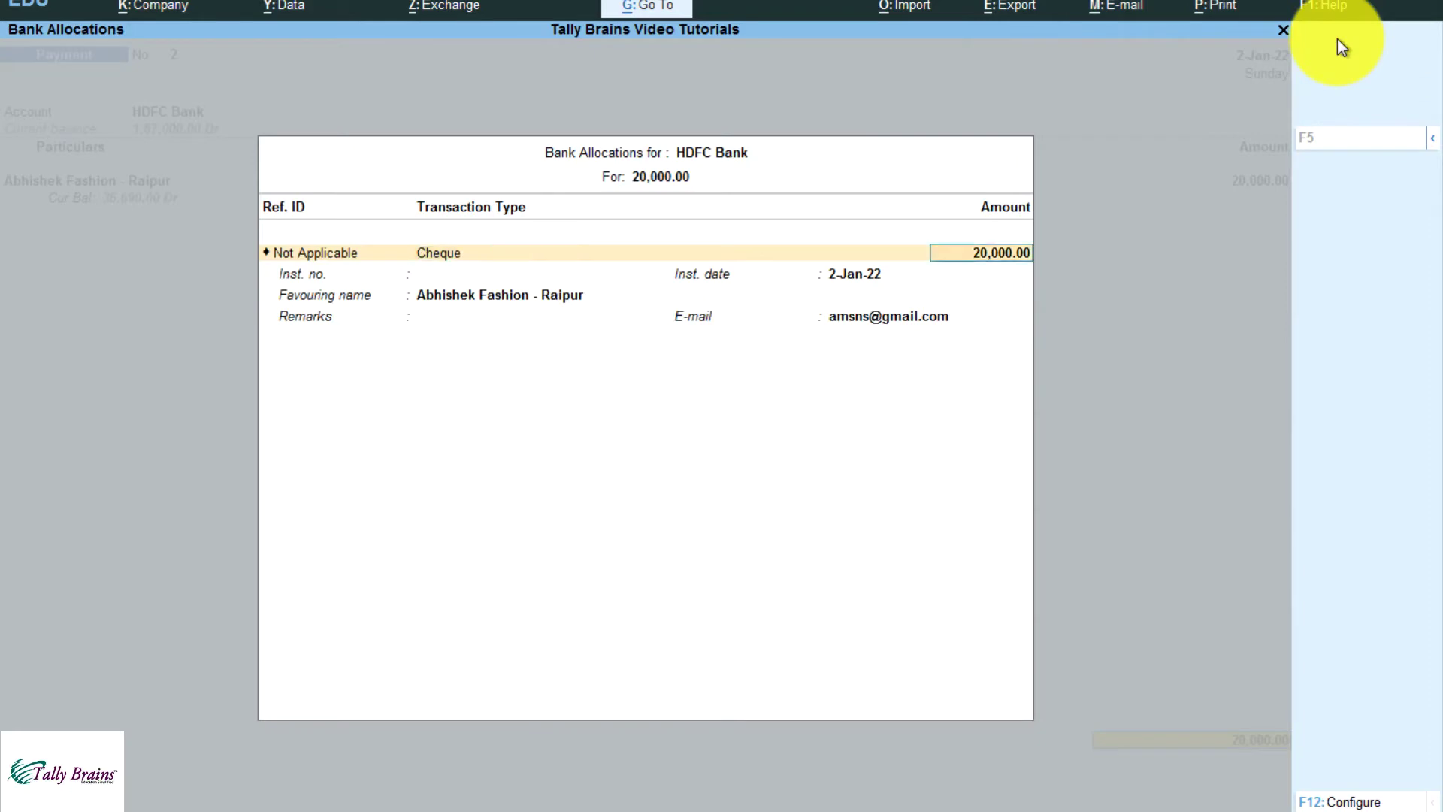
key("Return")
type("909092")
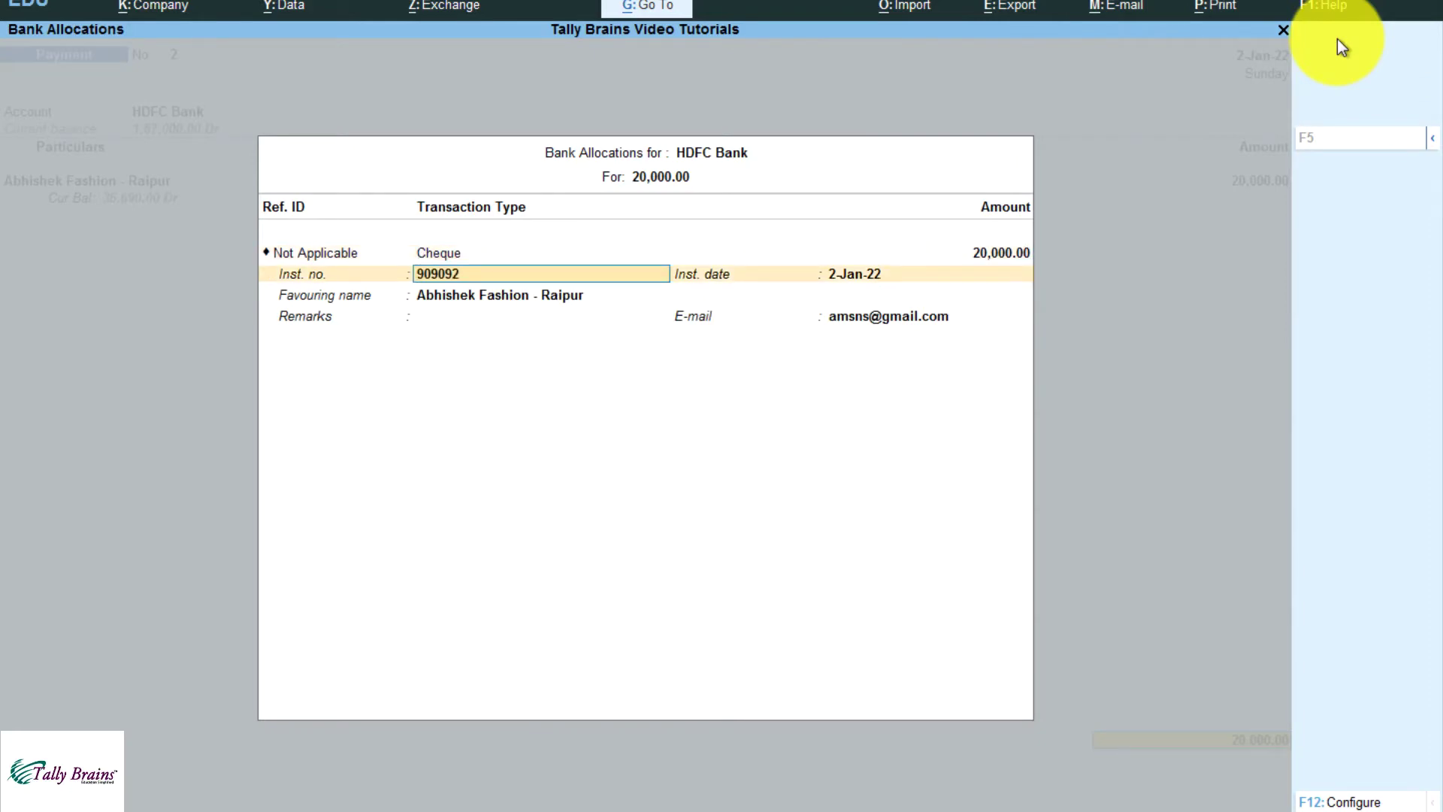
key("Return")
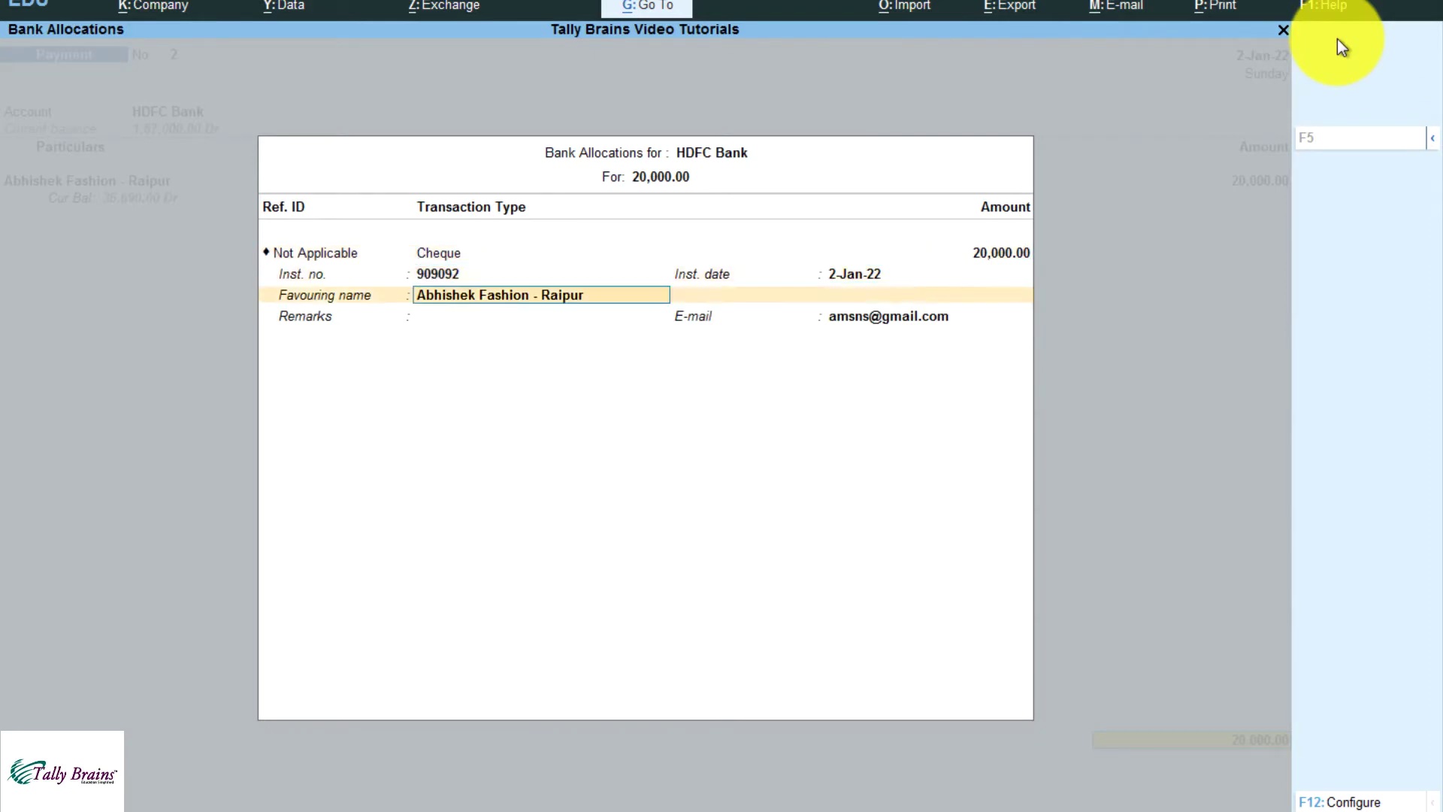
key("Return")
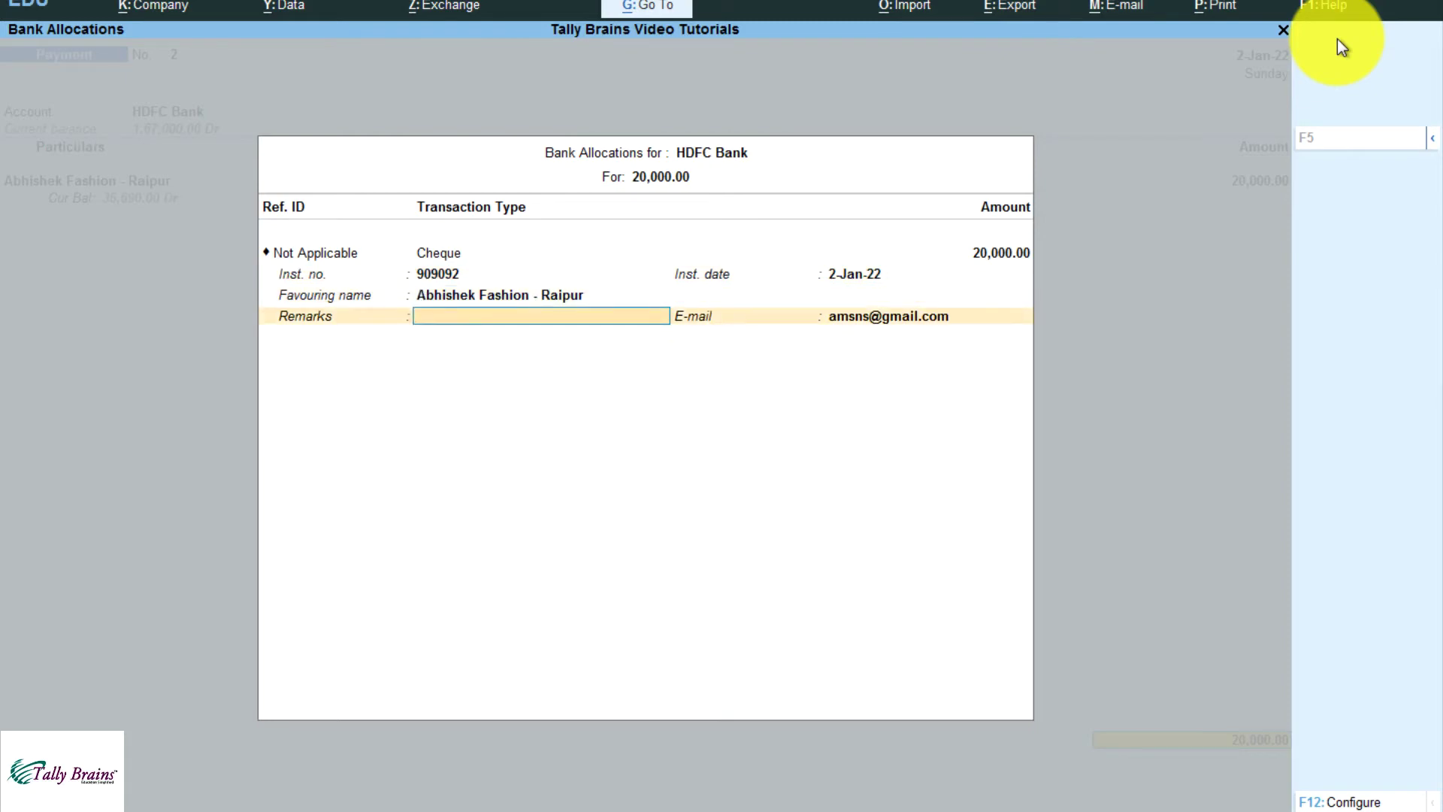
key("Return")
key("Return")
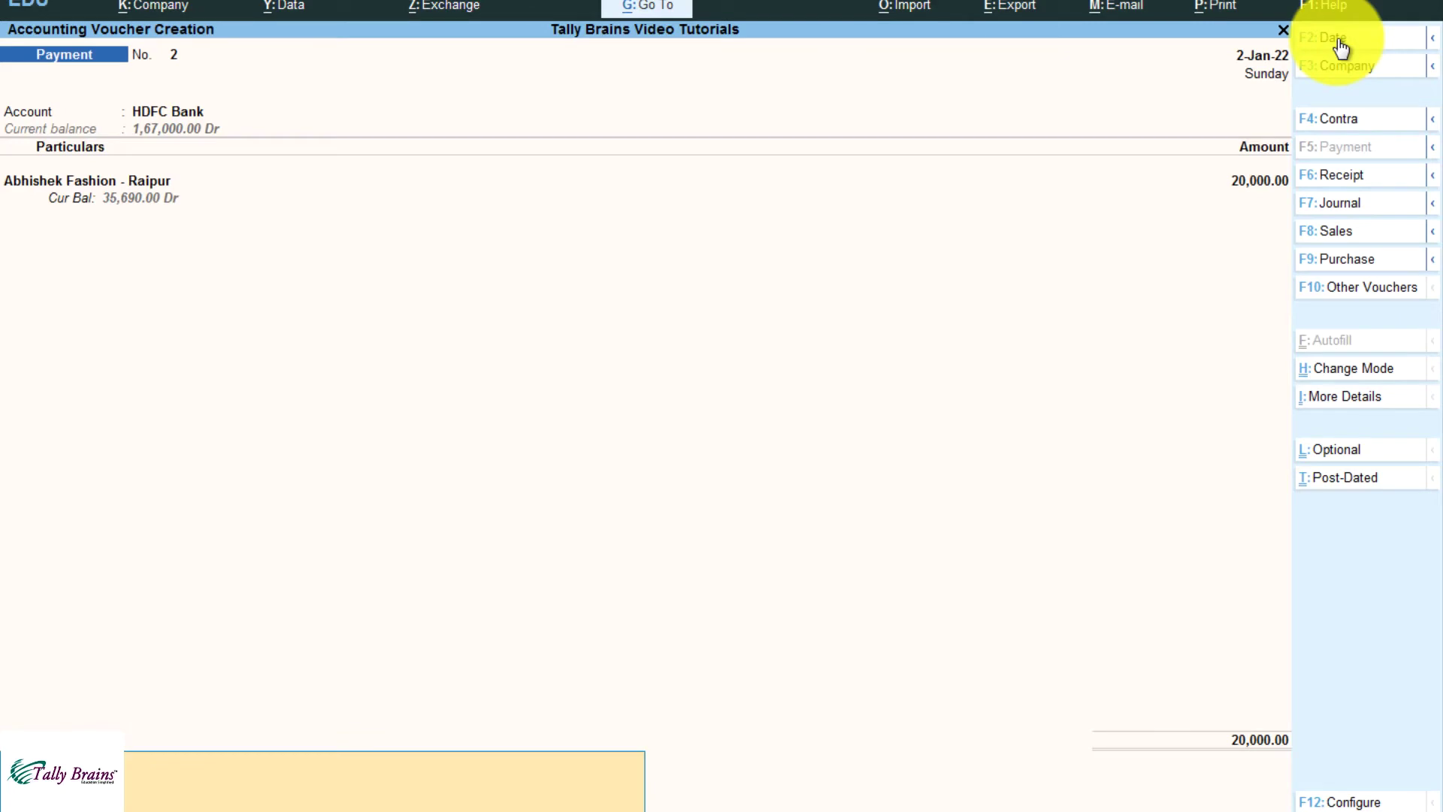
key("Return")
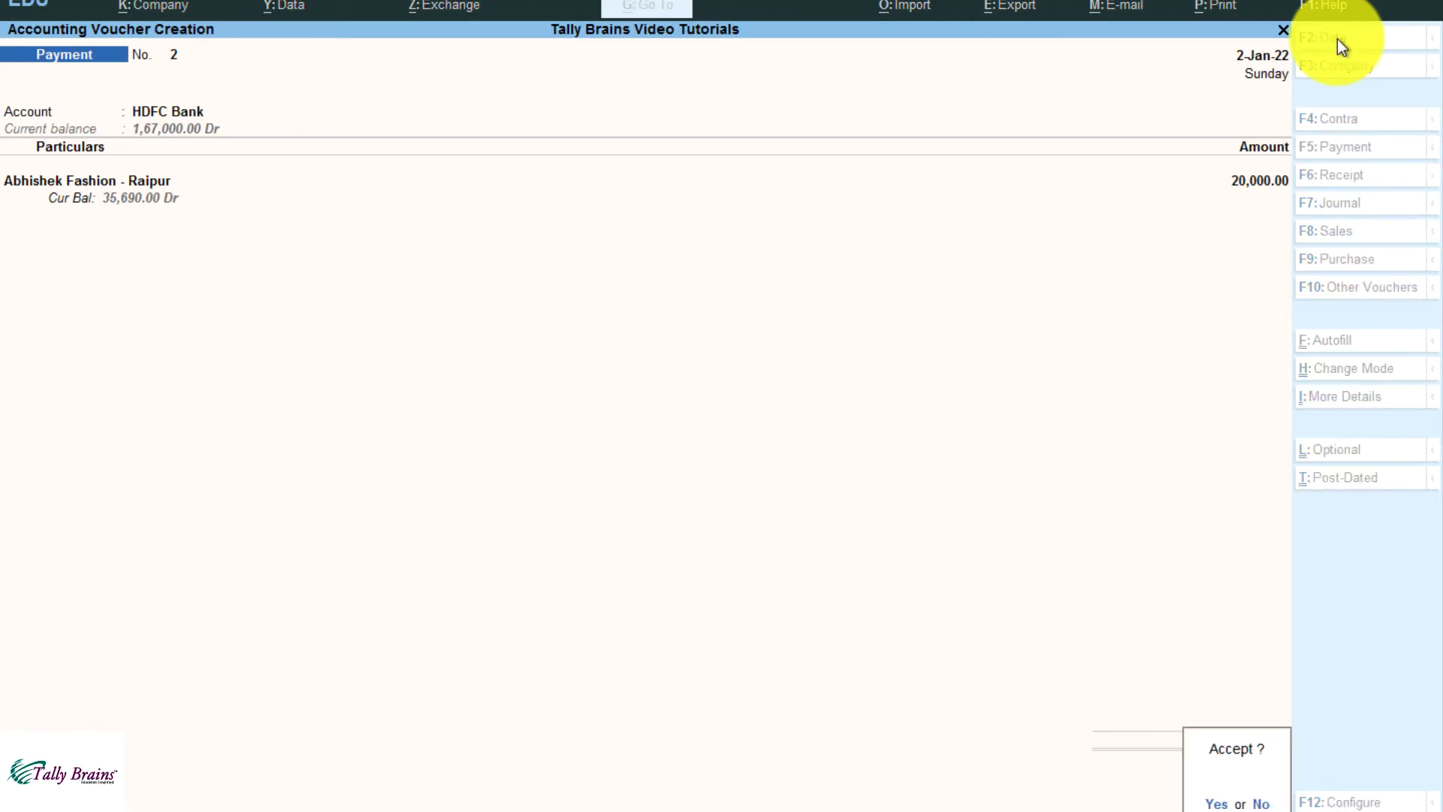
key("Return")
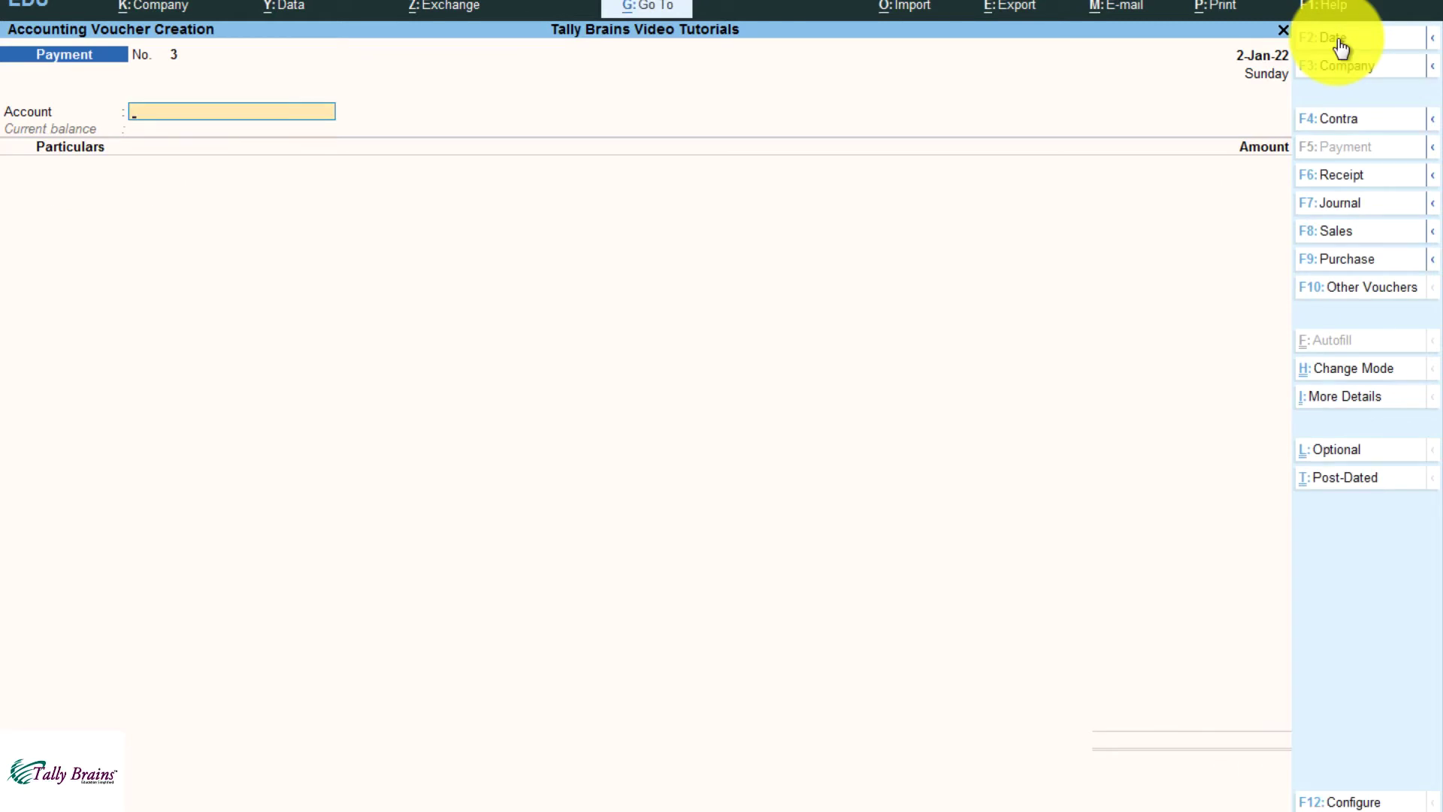
Set HDFC Bank as the account of payment voucher 3 and enter 10,000 for Abhishek Fashion - Raipur
key("Return")
key("BackSpace")
key("Down")
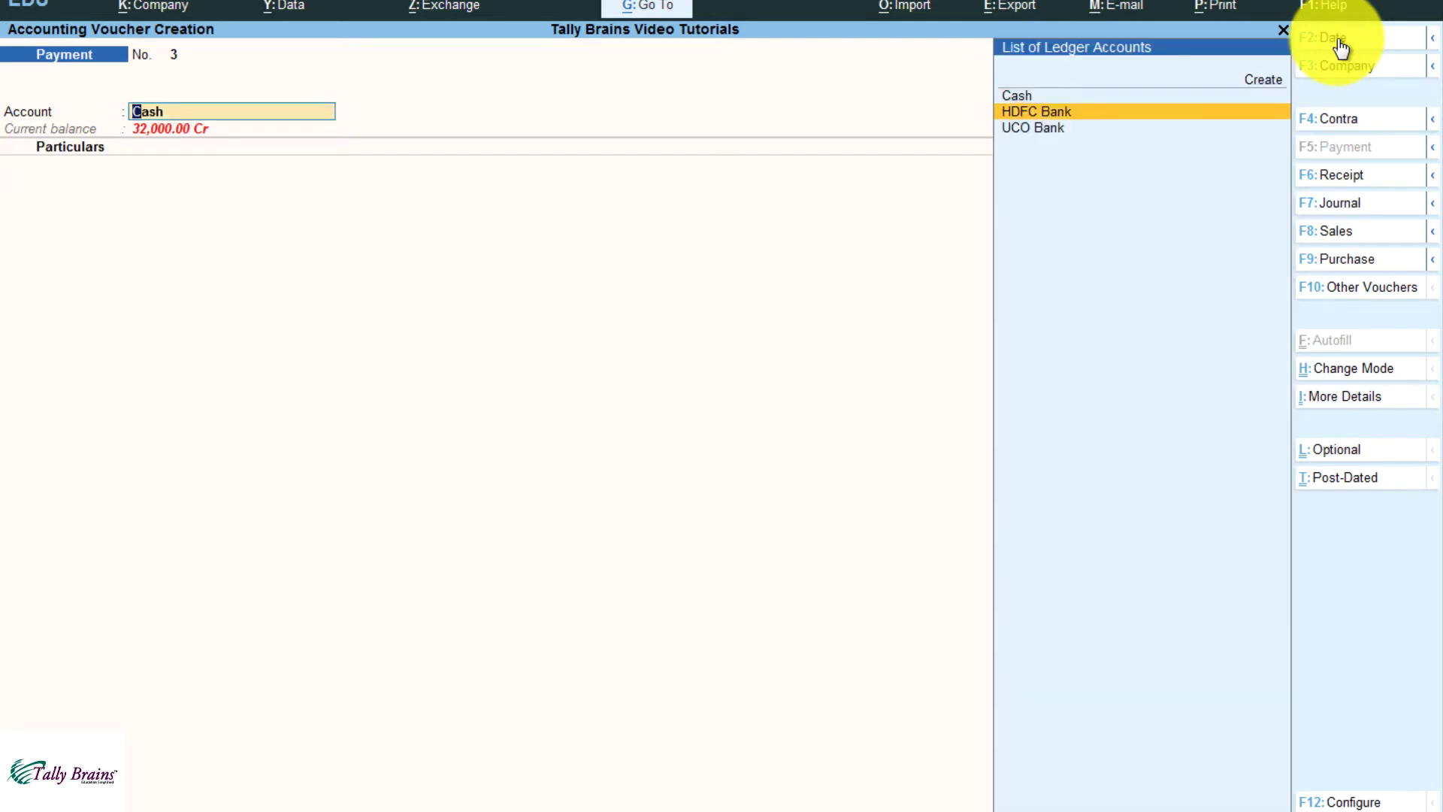
key("Return")
key("Down")
key("Return")
type("1")
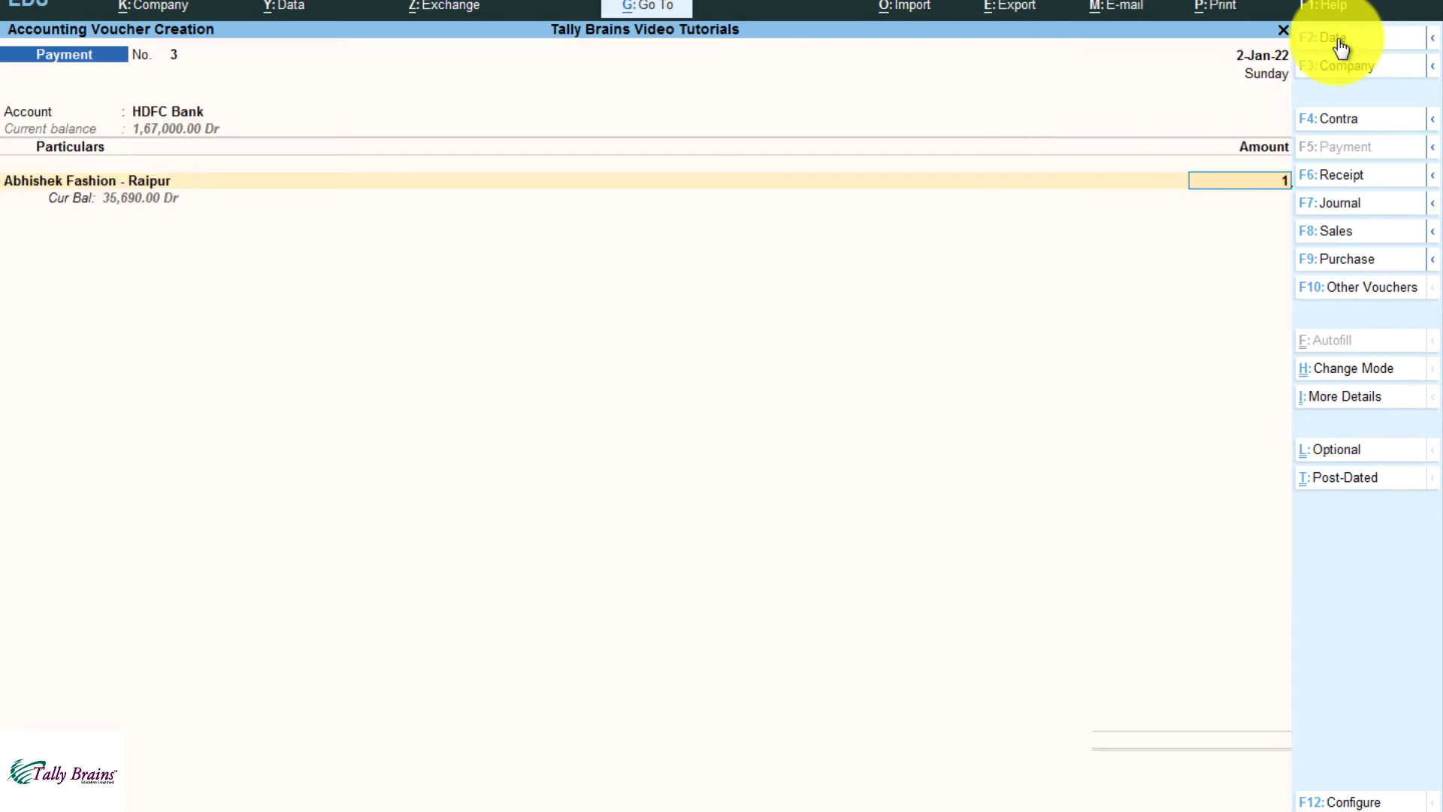
type("0,000")
key("Return")
Add a Capital Account line with an amount of 15,000 below Abhishek Fashion - Raipur
key("Return")
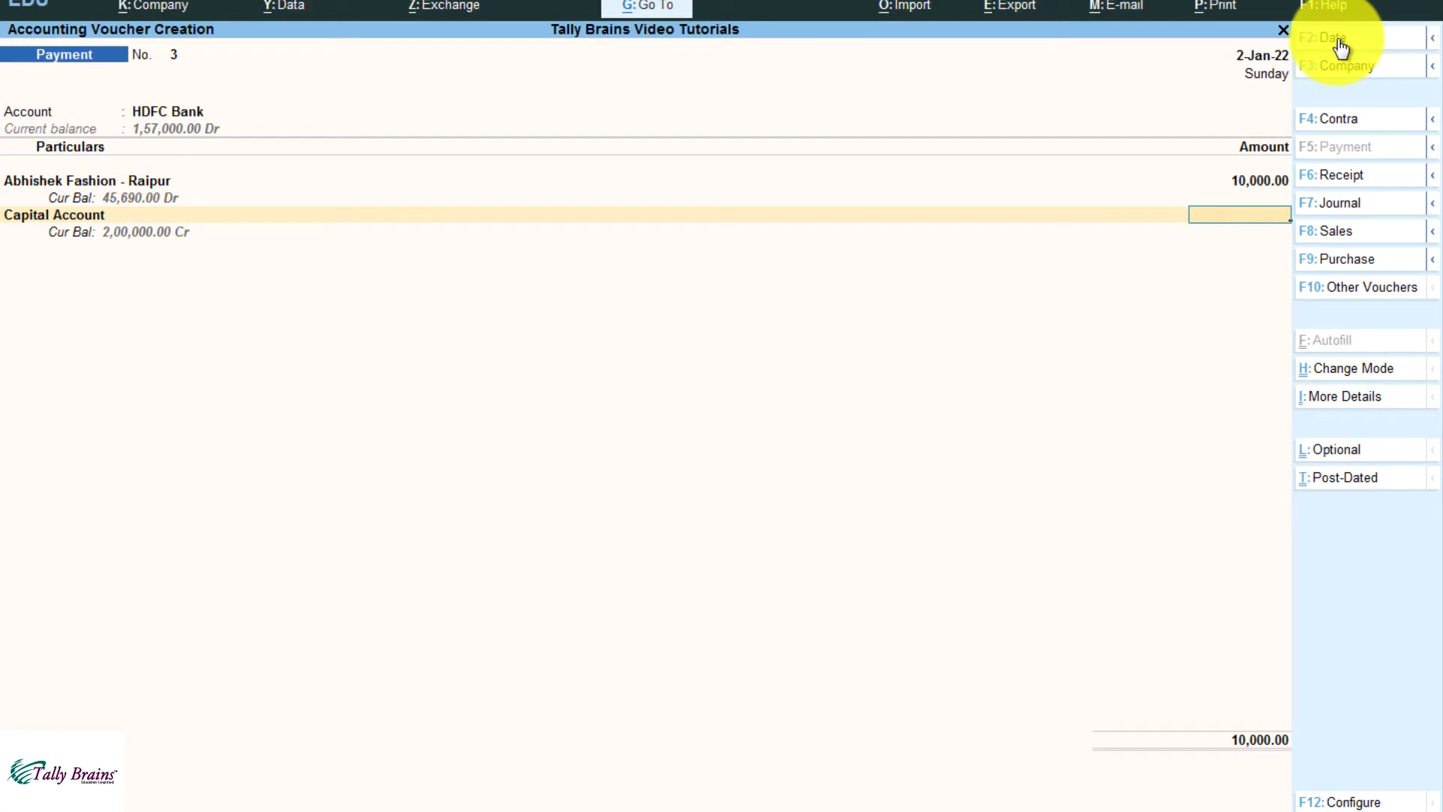
type("15000")
key("Return")
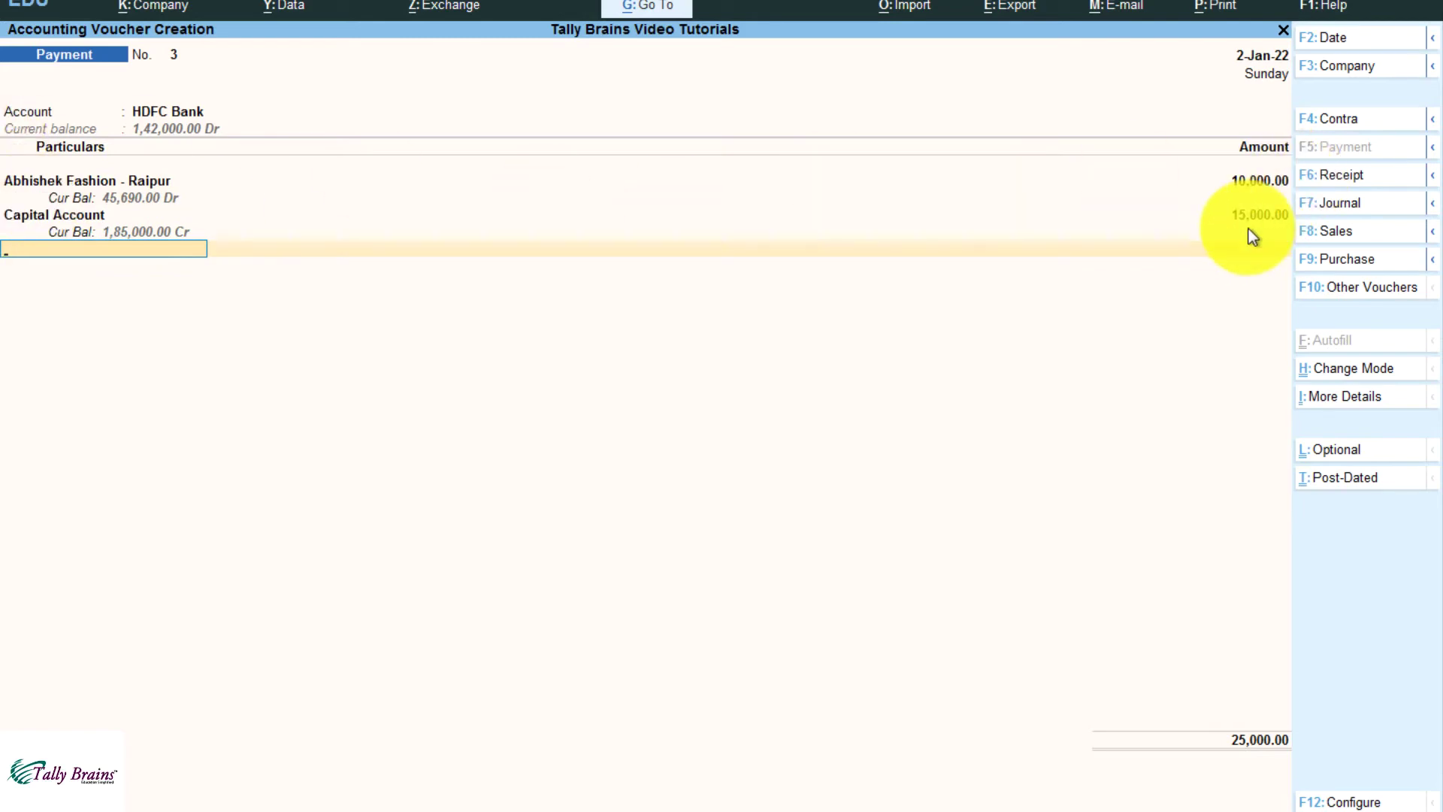
Remove the Capital Account line and save payment voucher 3
key("BackSpace")
key("BackSpace")
key("ctrl+a")
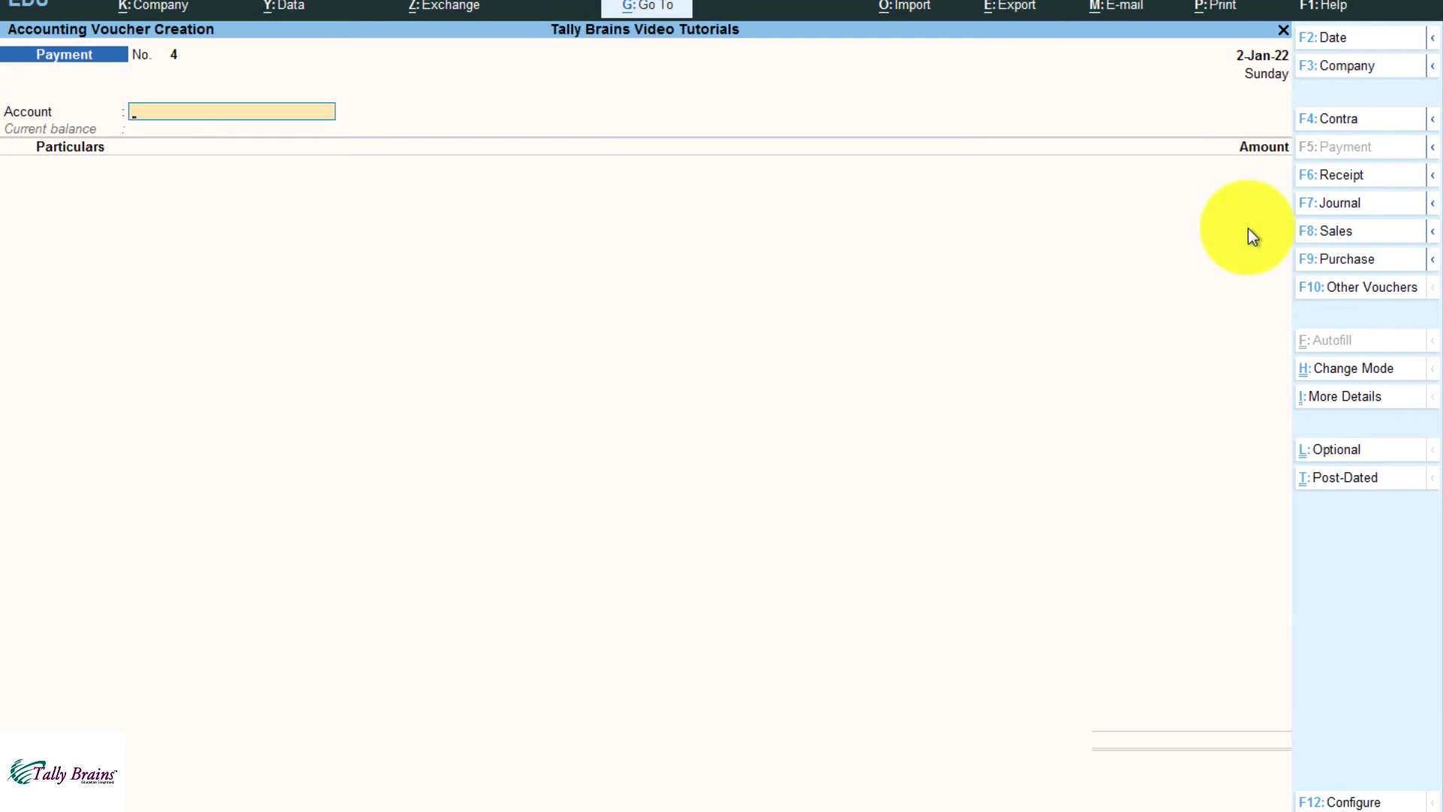
Choose HDFC Bank as the account of payment voucher 4 and enter 10,000 for Commission
key("Down")
key("Return")
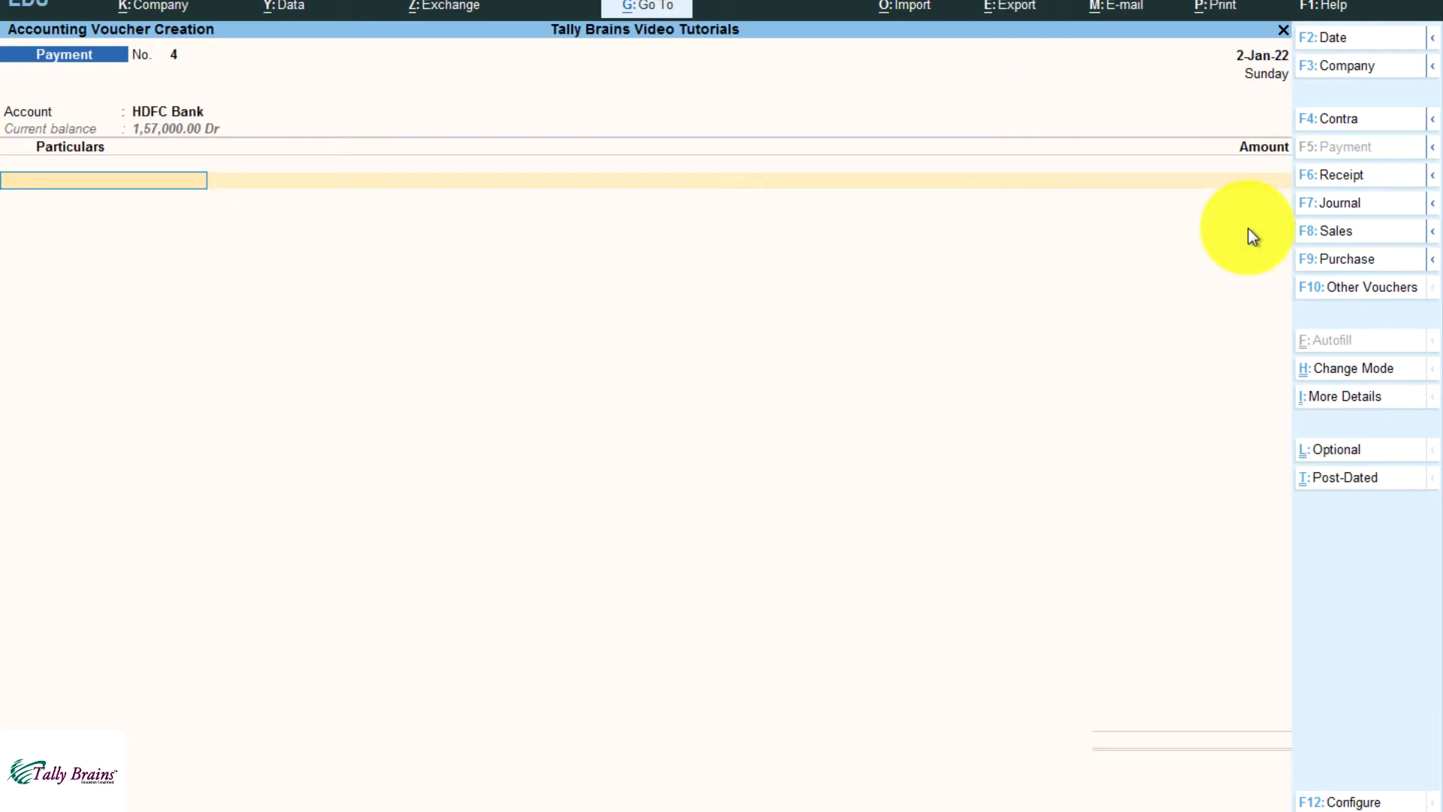
key("Down")
key("Down")
key("Down")
key("Down")
key("Return")
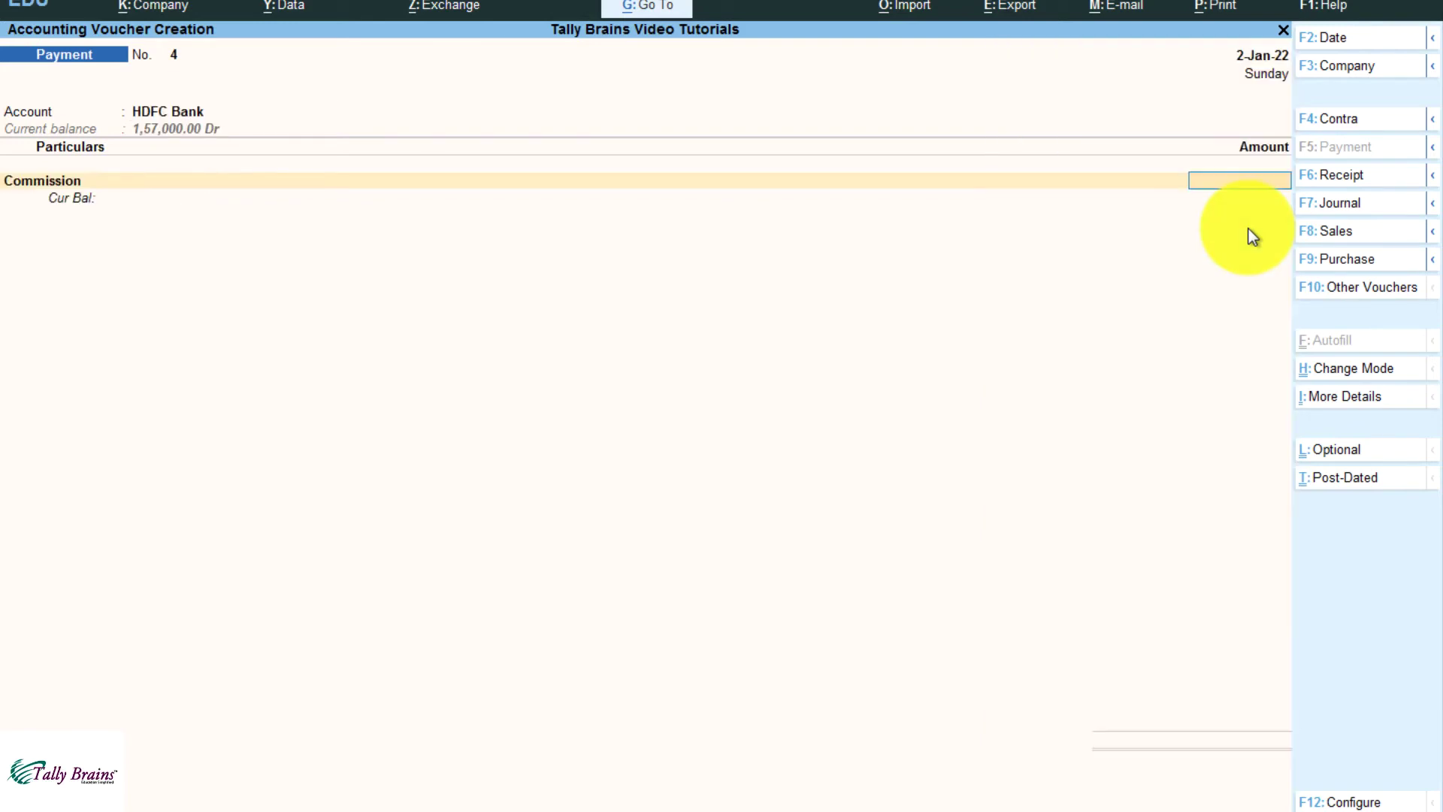
type("10000")
key("Return")
Add a Rent Expenses line with an amount of 12,000 to payment voucher 4 and end the ledger entries
key("Down")
key("Down")
key("Down")
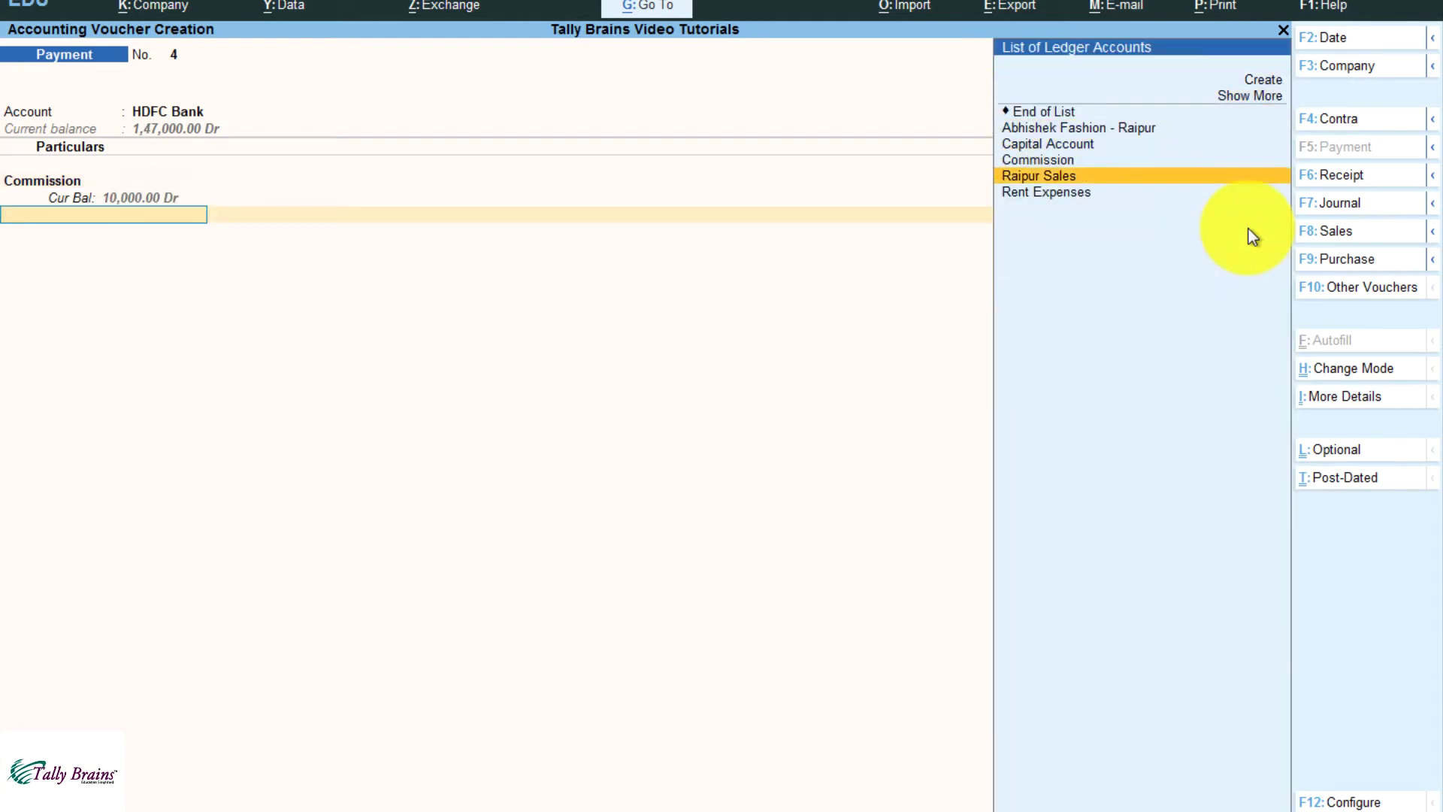
key("Down")
key("Return")
type("12,000")
key("Return")
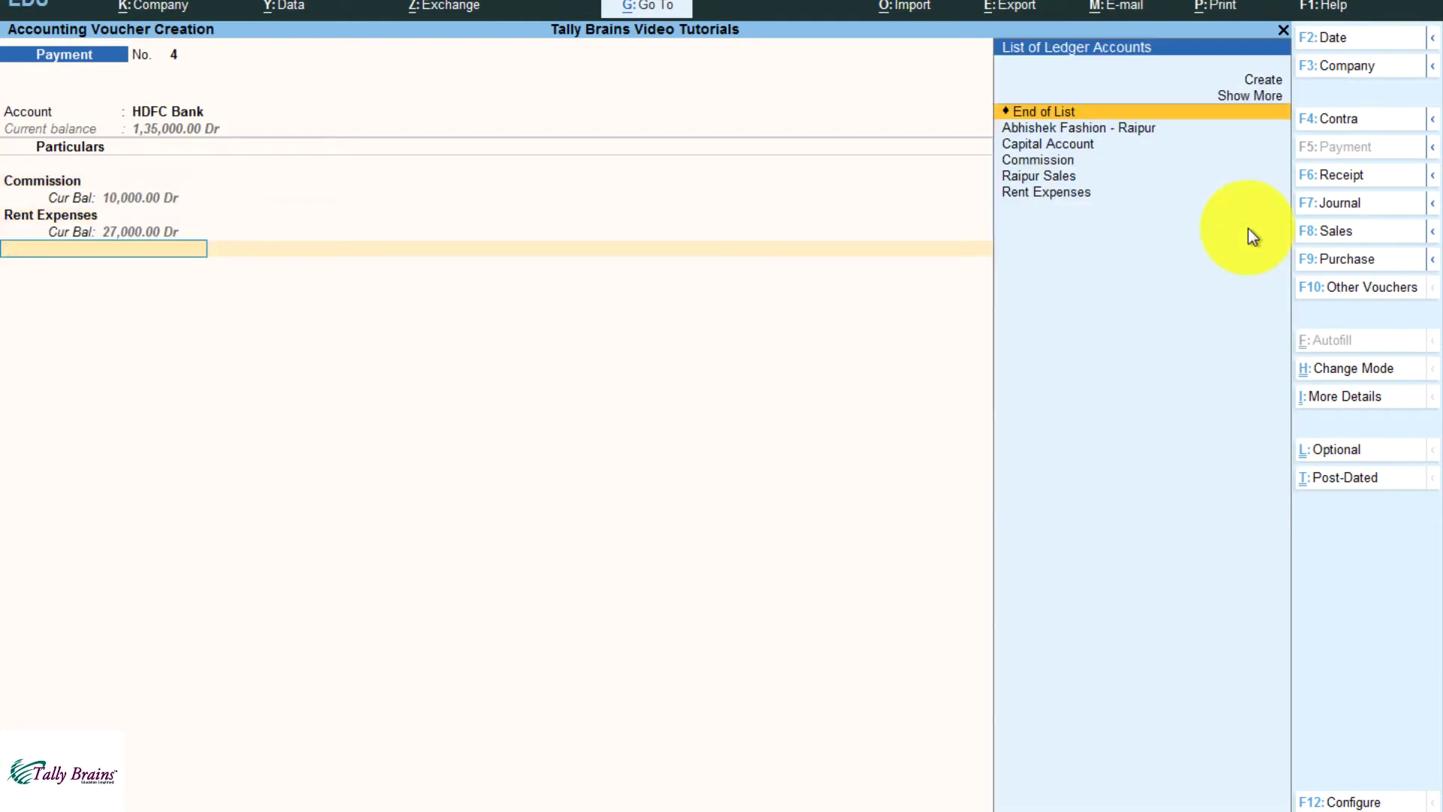
key("Return")
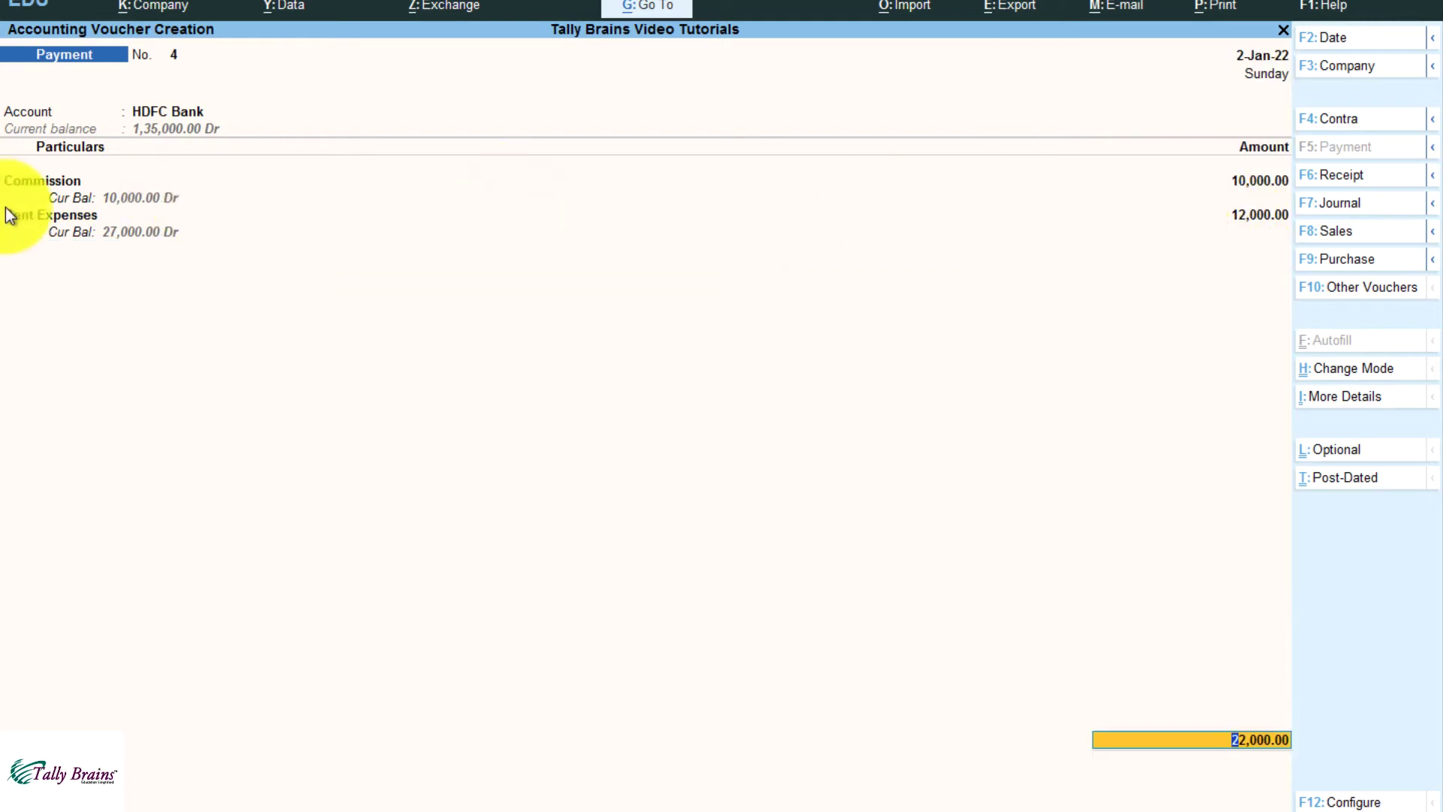
Allocate 10,000 of the HDFC Bank payment to a Commission cheque with instrument number 909093
key("Return")
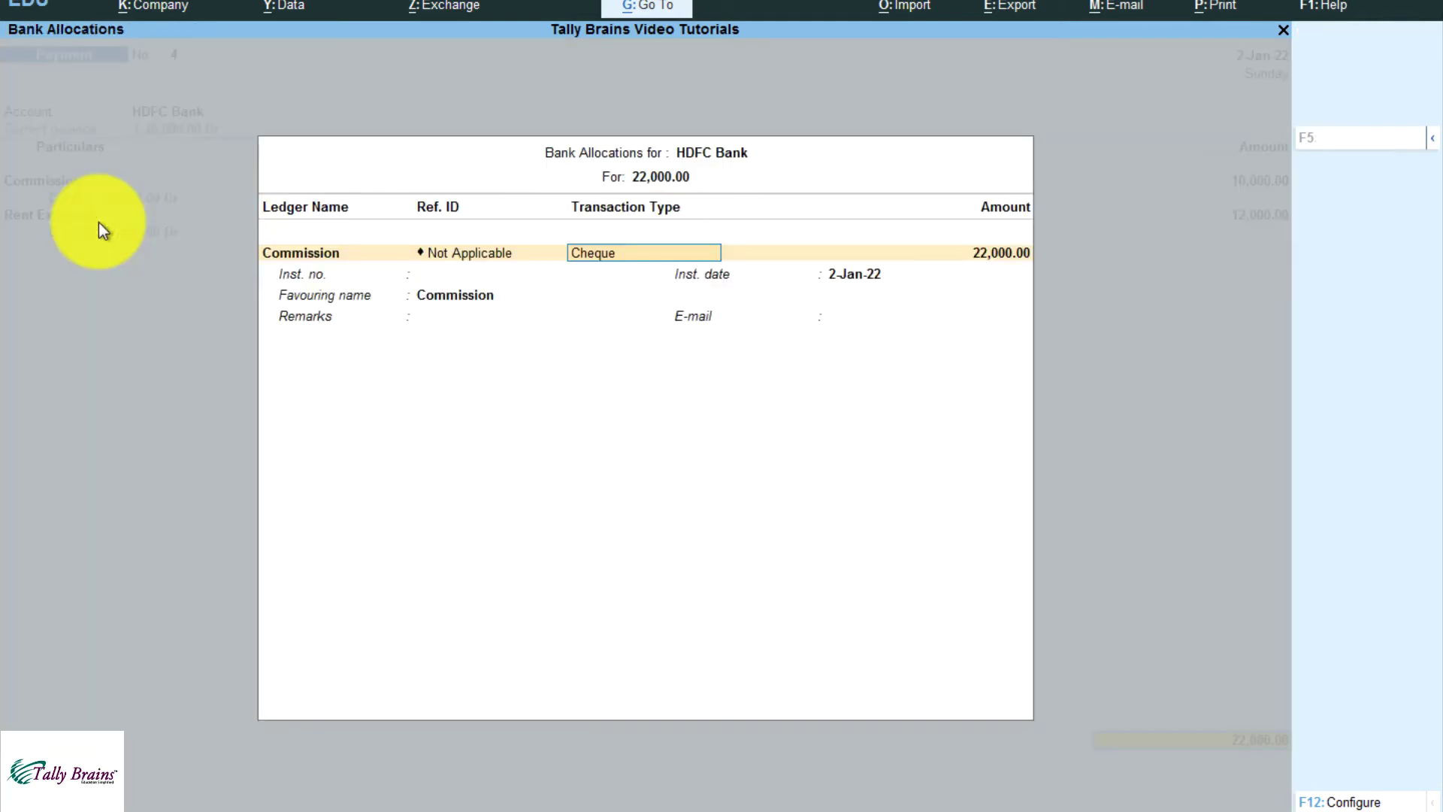
key("Return")
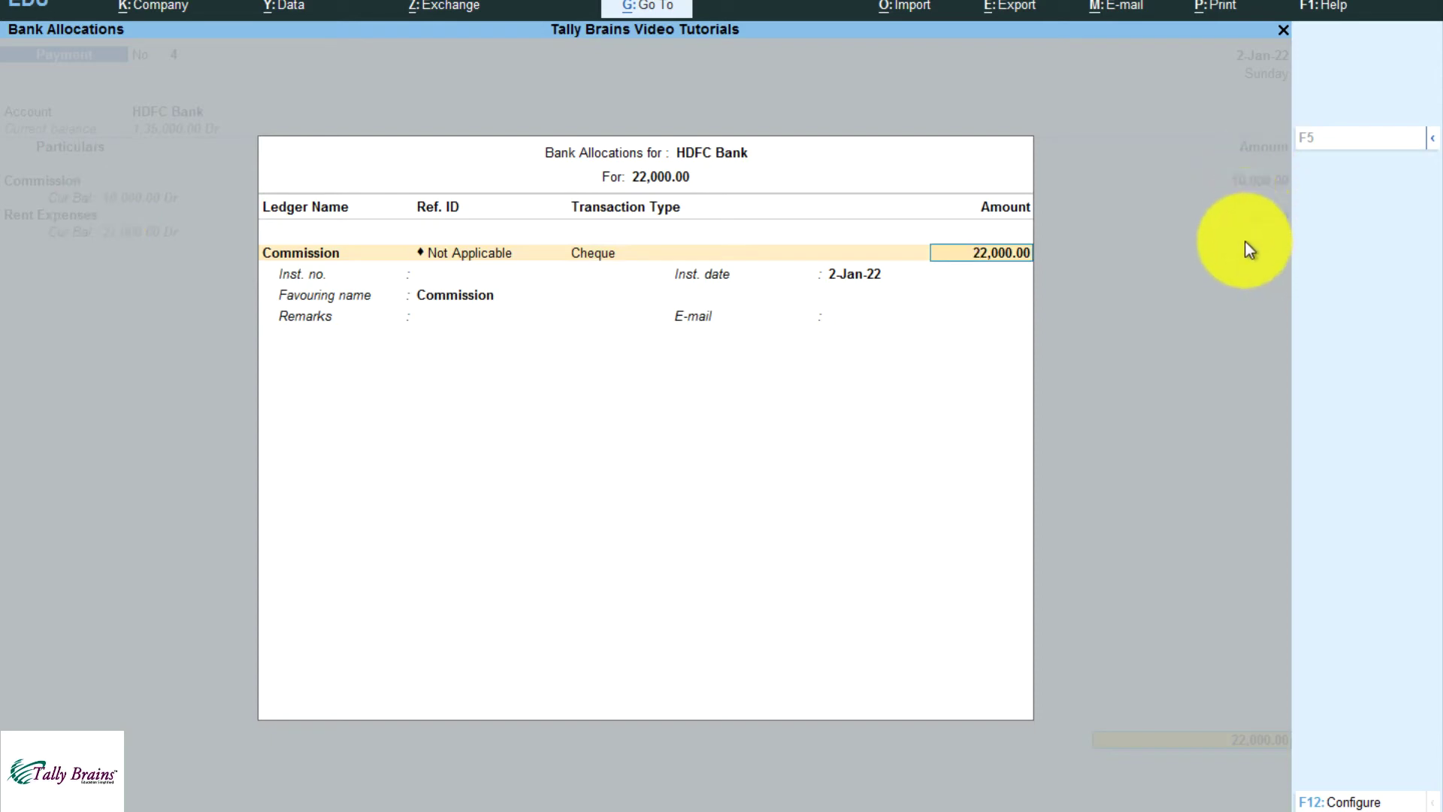
type("10000")
key("Return")
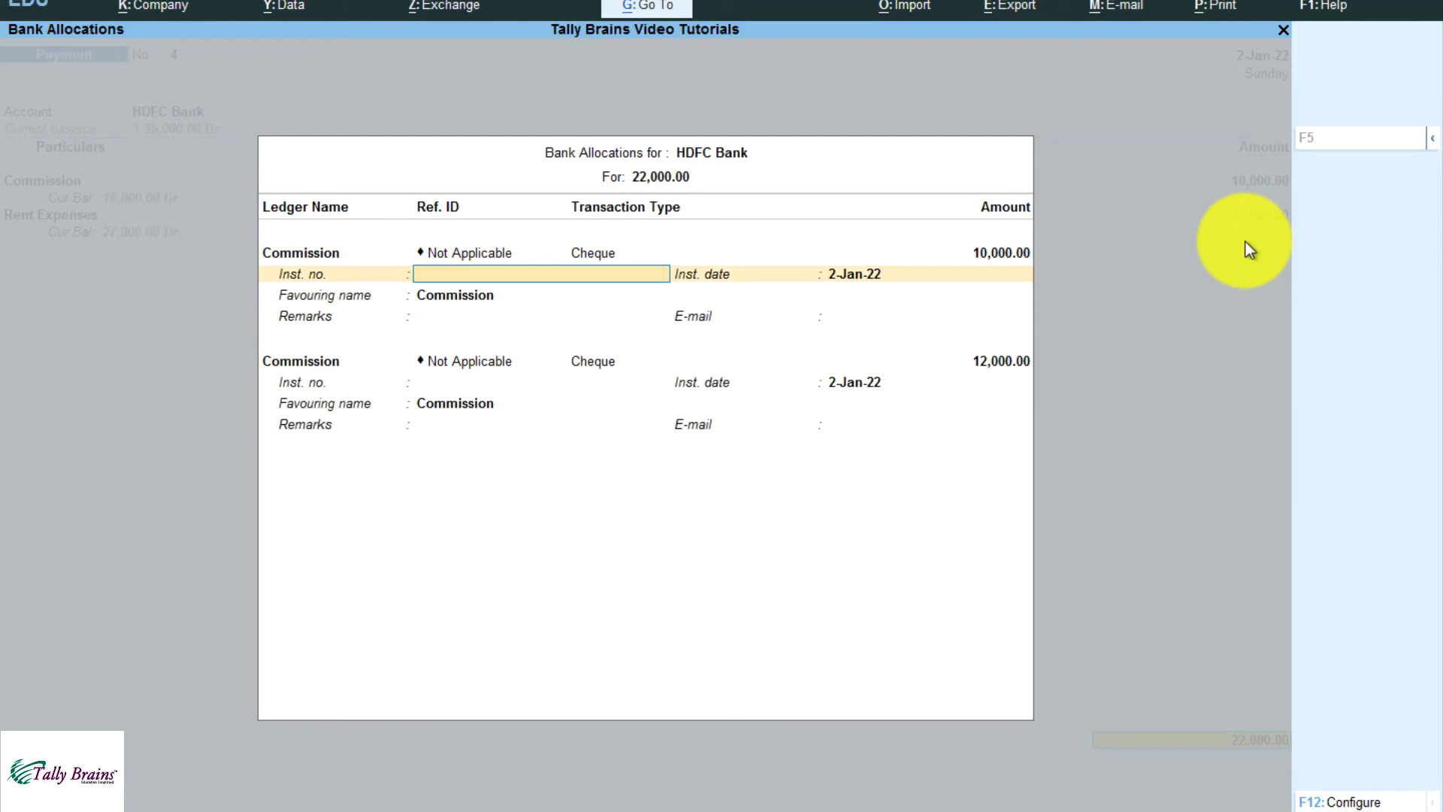
type("909093")
key("Return")
key("Return")
key("Return")
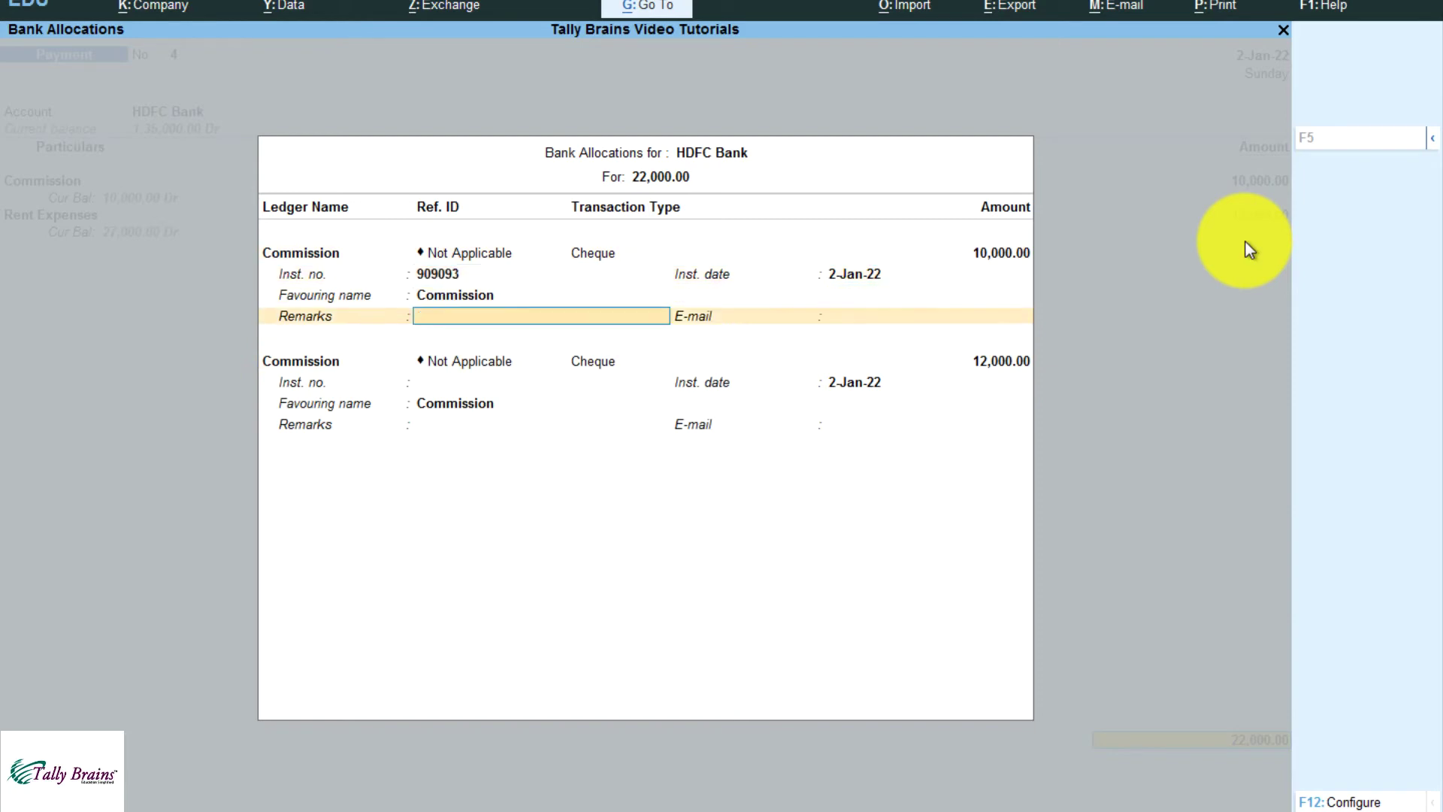
Enter instrument number 909094 for the second cheque of 12,000 in the bank allocations
key("Return")
key("Return")
key("Return")
key("Return")
type("9")
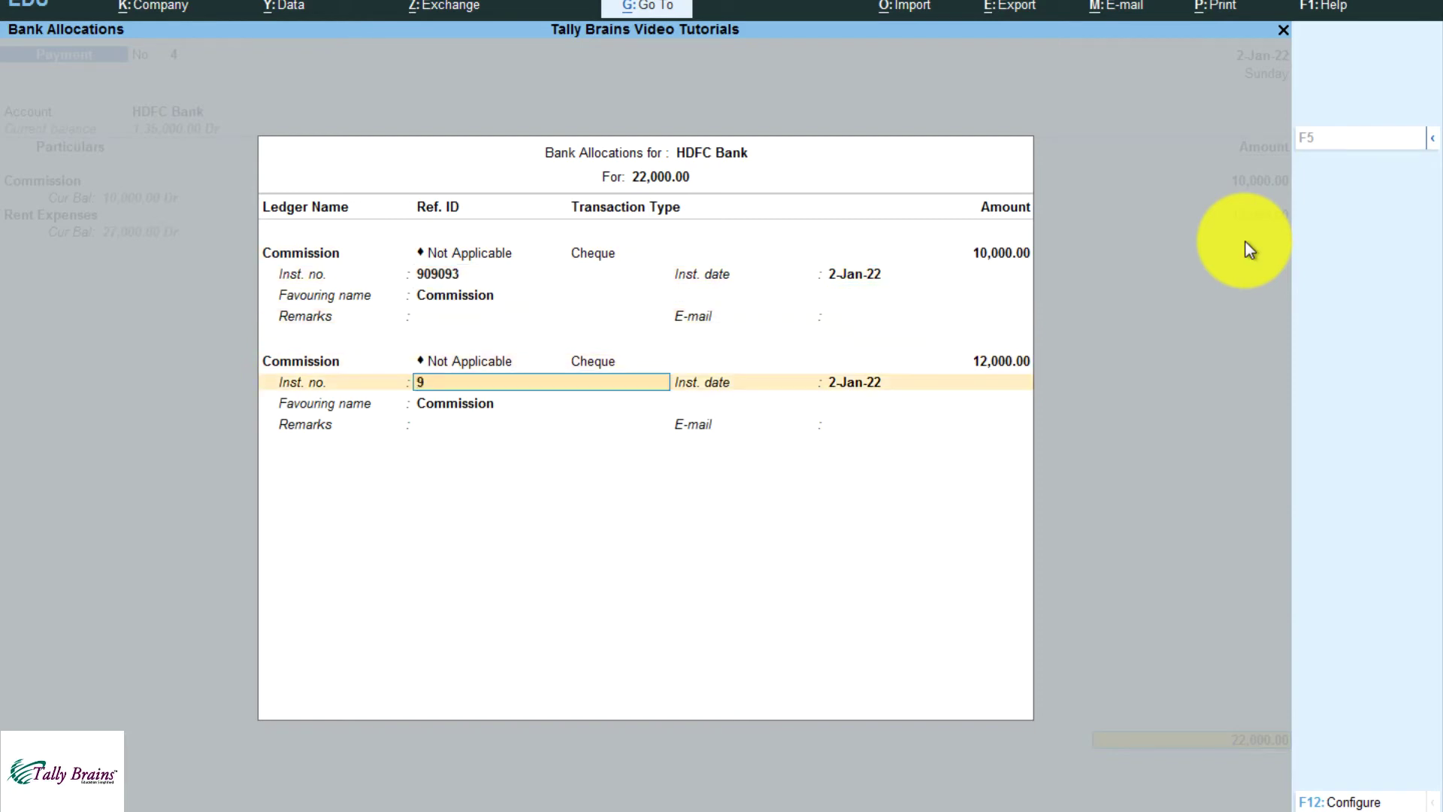
type("09094")
key("Return")
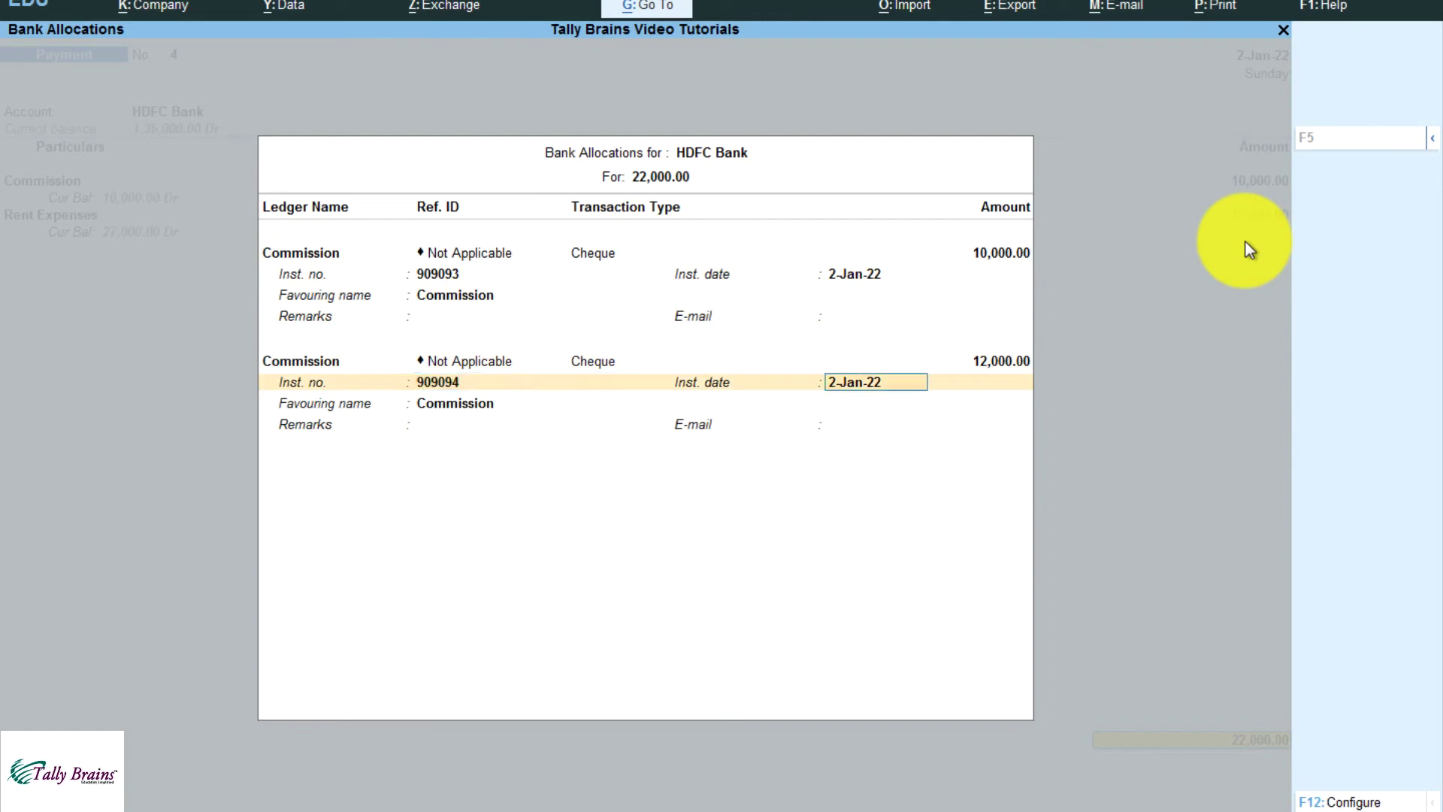
Go back to the 10,000 Commission cheque and replace its favouring name with the payee's full name
key("BackSpace")
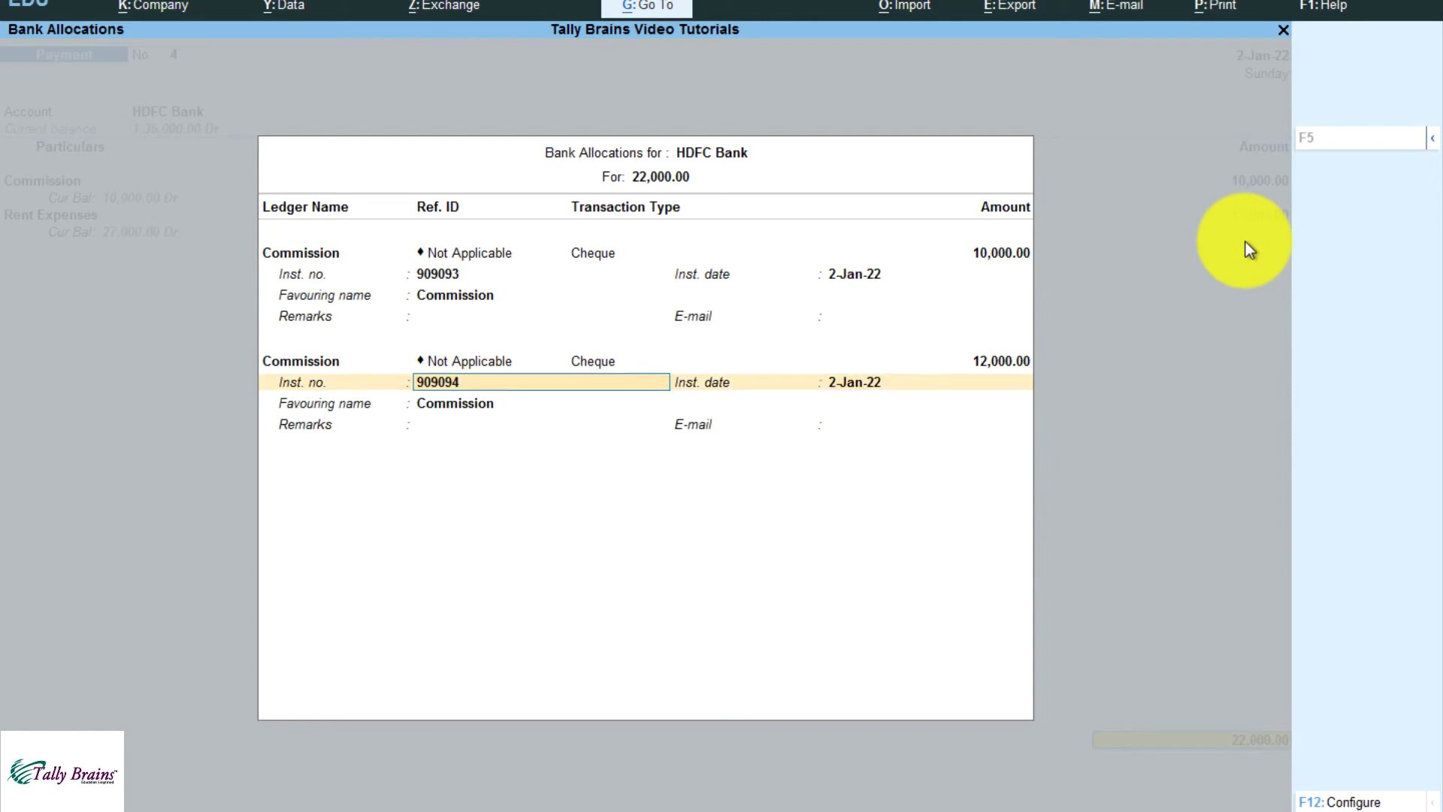
key("BackSpace")
key("BackSpace")
key("BackSpace")
key("BackSpace")
key("BackSpace")
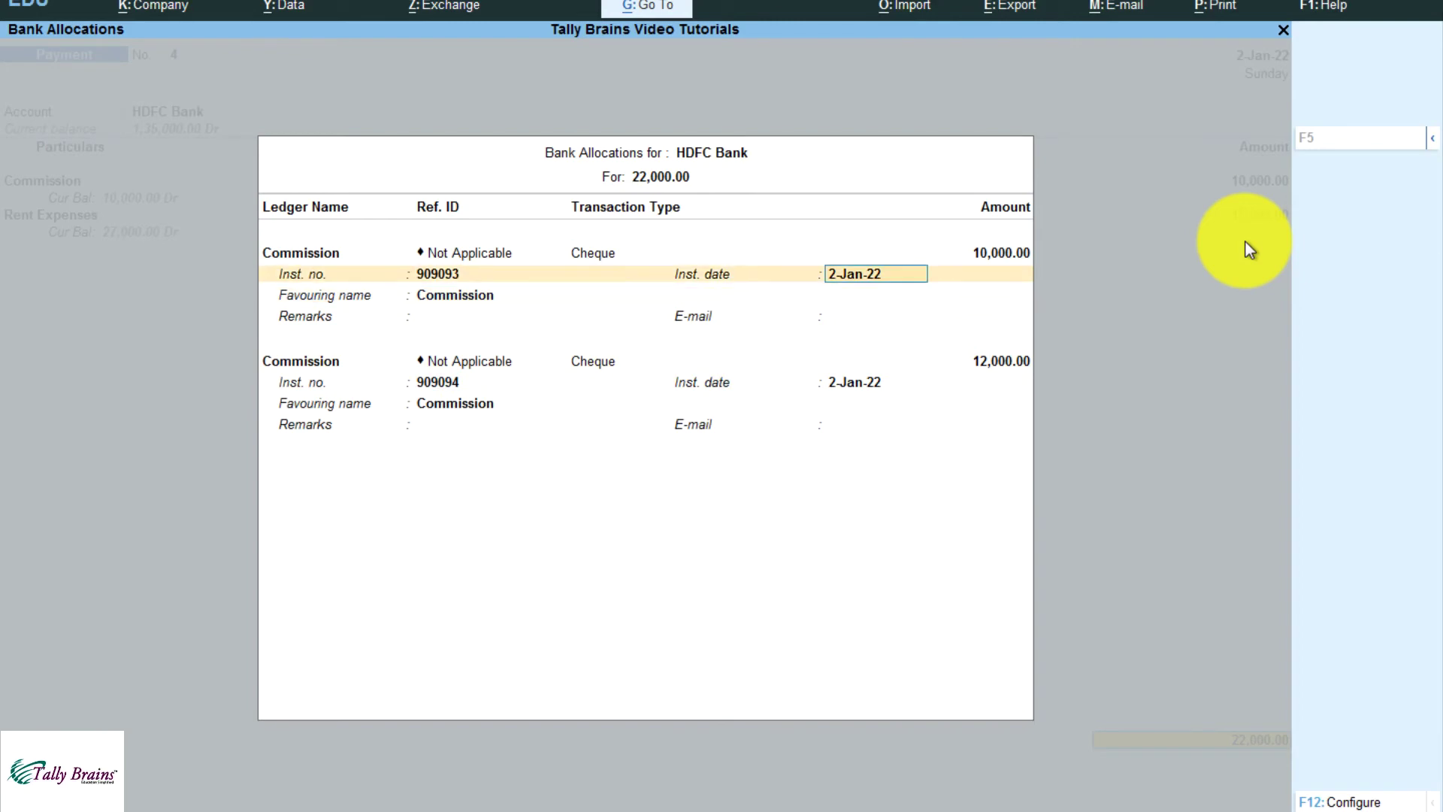
key("Return")
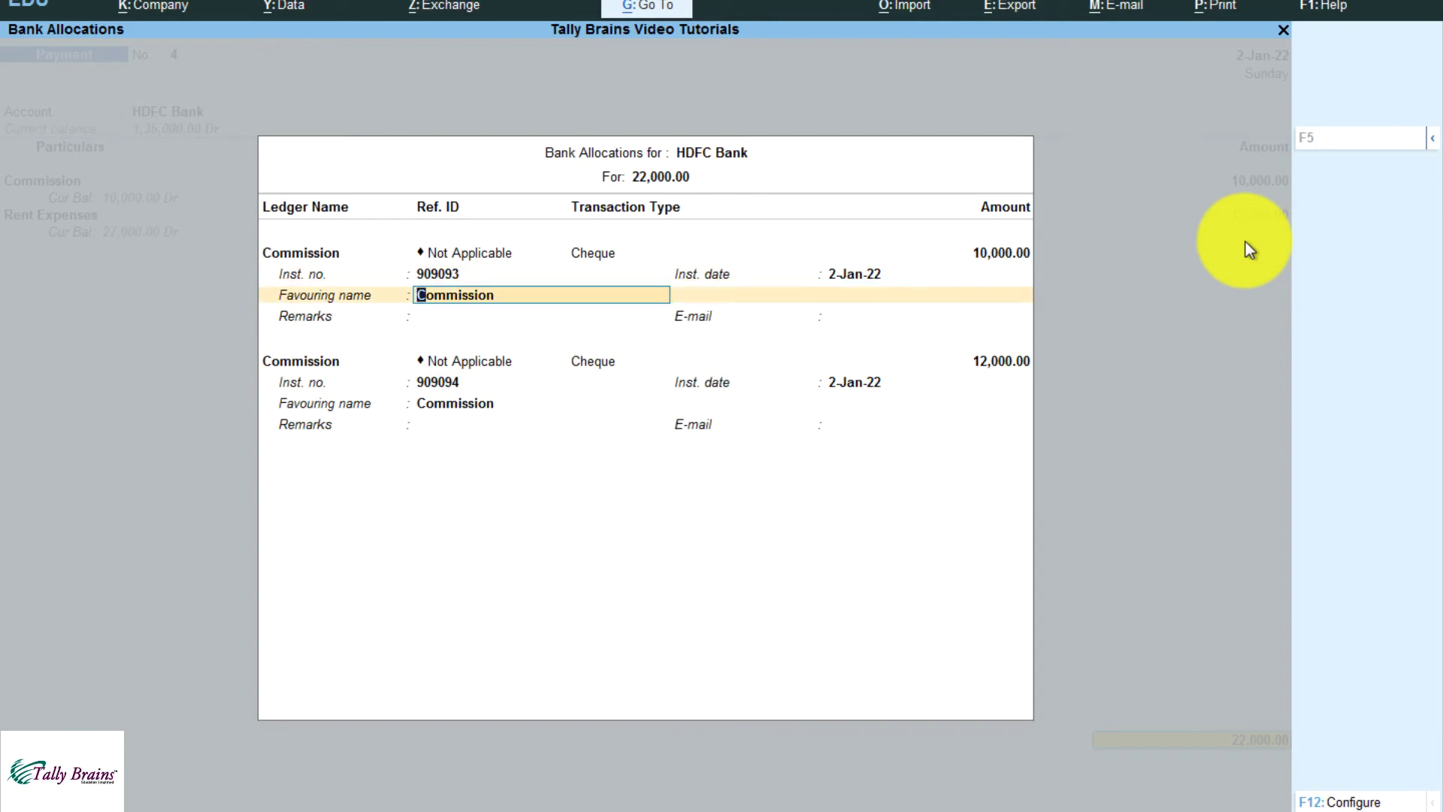
type("Ranu Singh")
key("Return")
Change the ledger of the 12,000 cheque allocation to Rent Expenses
key("Return")
key("Return")
key("Return")
key("Return")
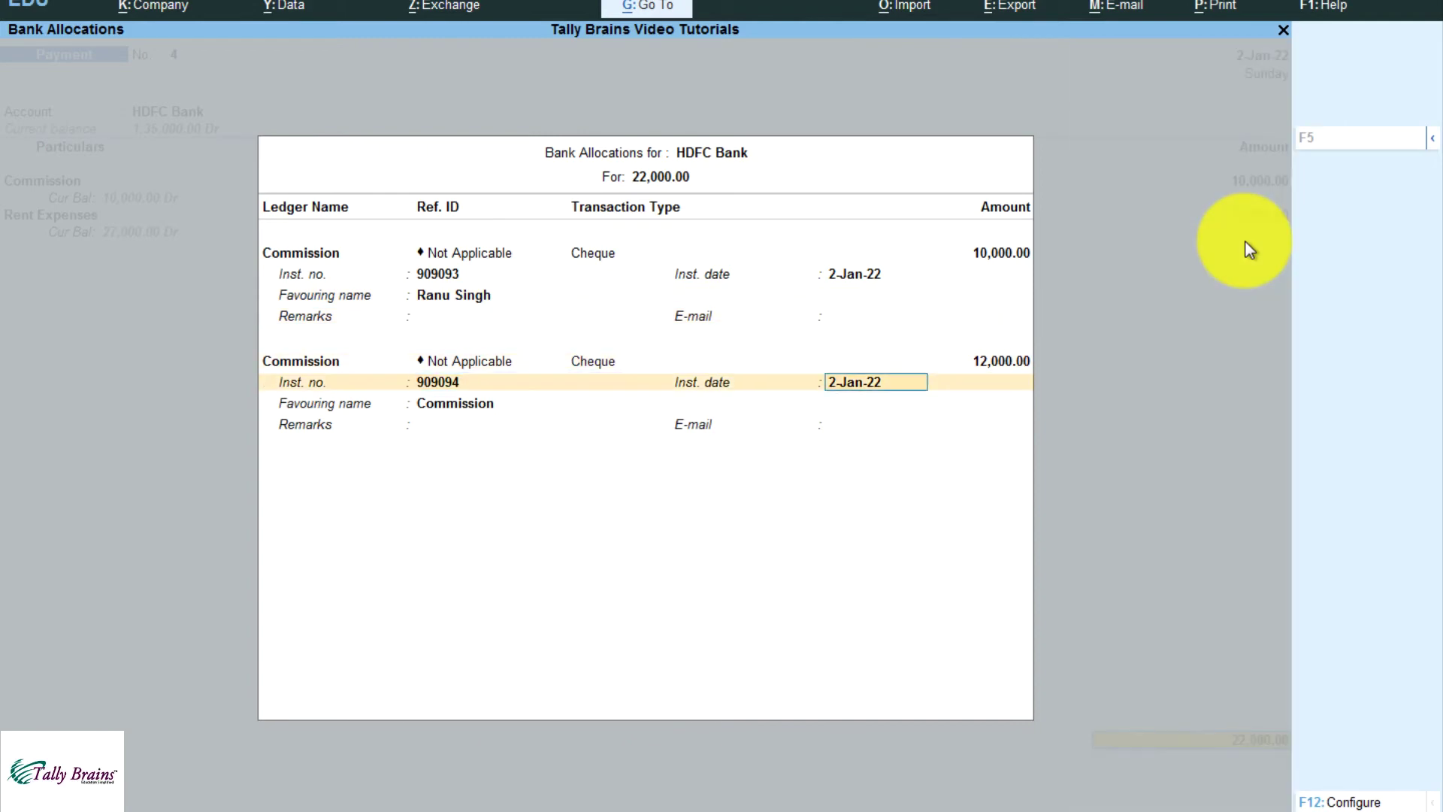
key("Return")
key("Up")
key("Up")
key("Up")
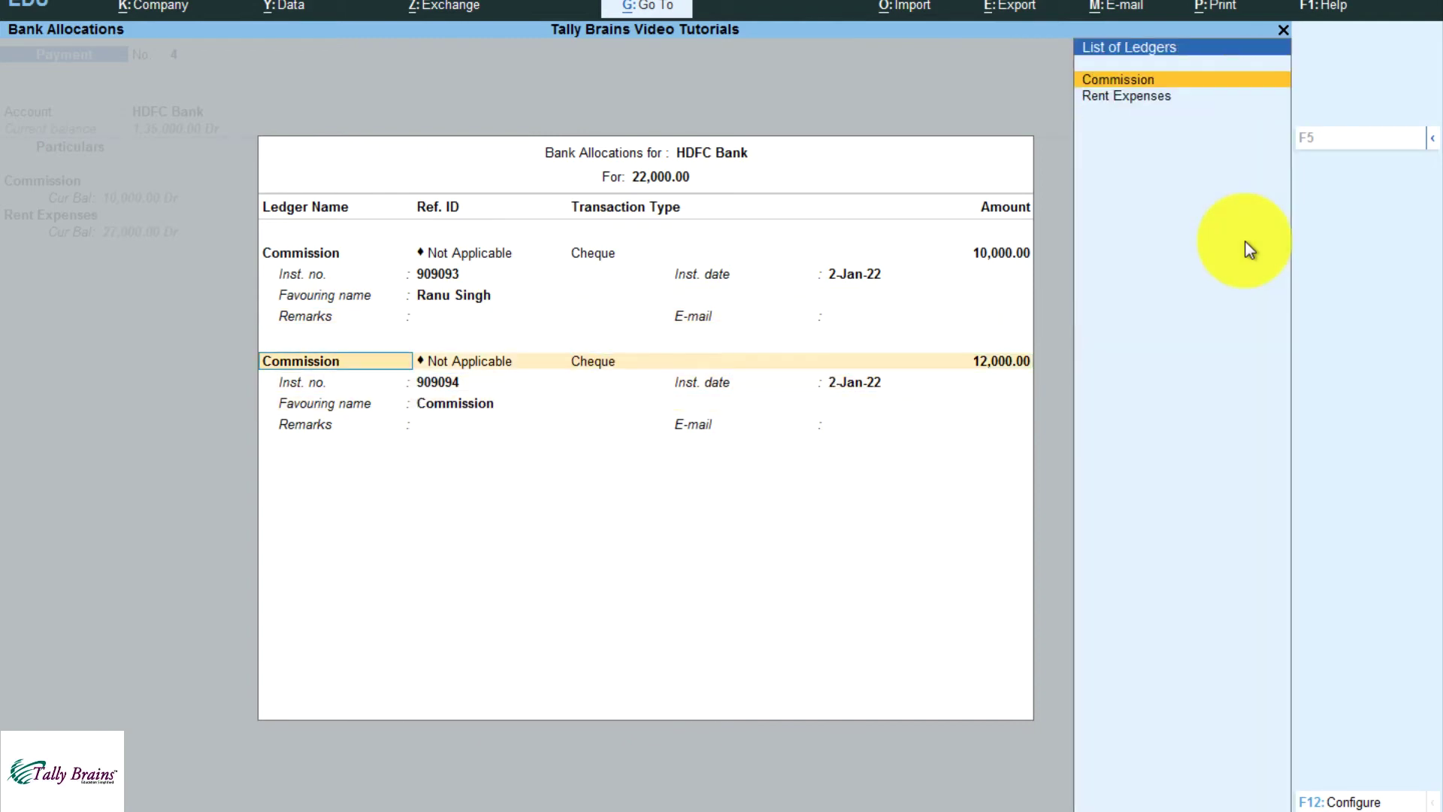
key("Down")
key("Return")
Replace the favouring name of the Rent Expenses cheque with the payee's full name
key("Return")
key("Return")
key("Return")
key("Return")
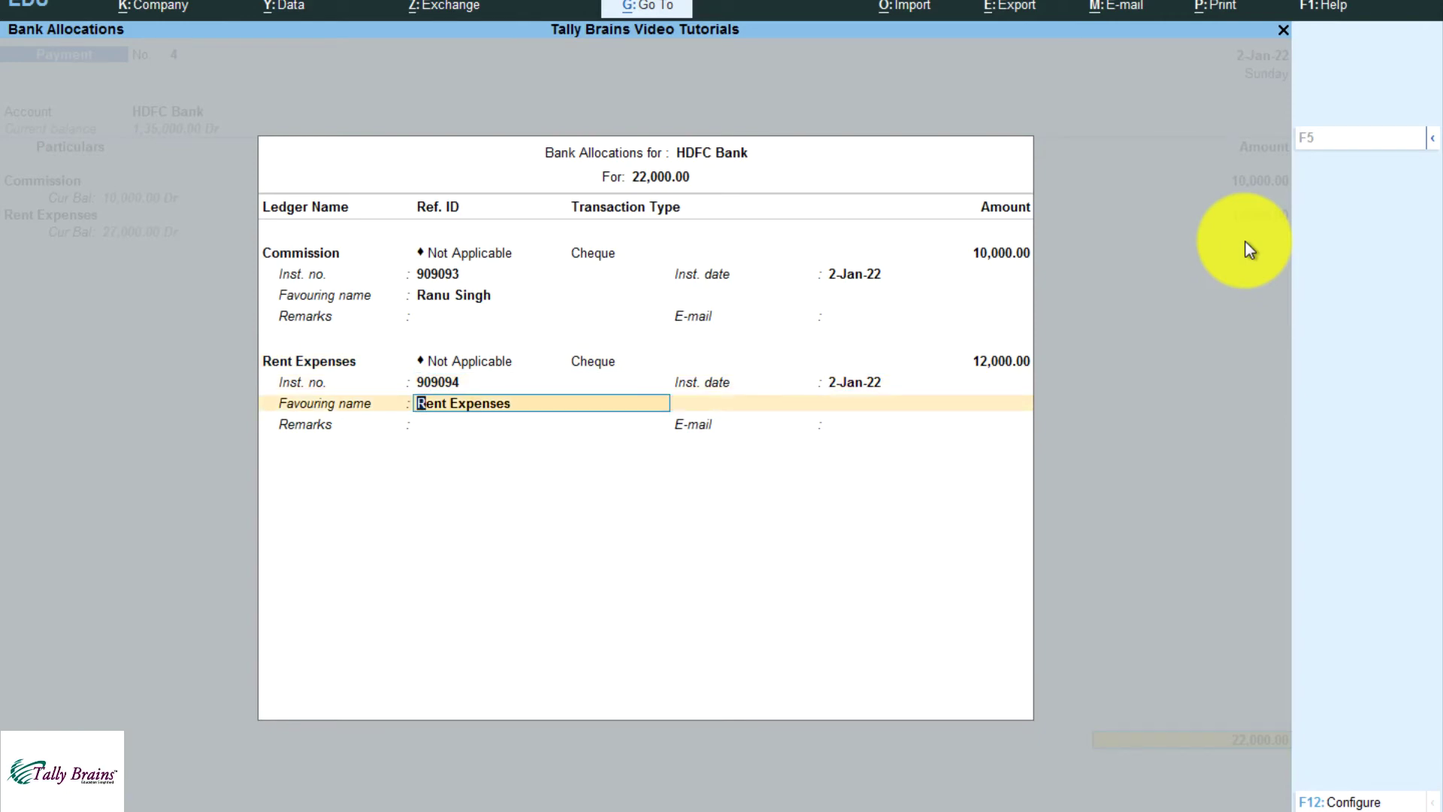
type("Nitin Jindal")
key("Return")
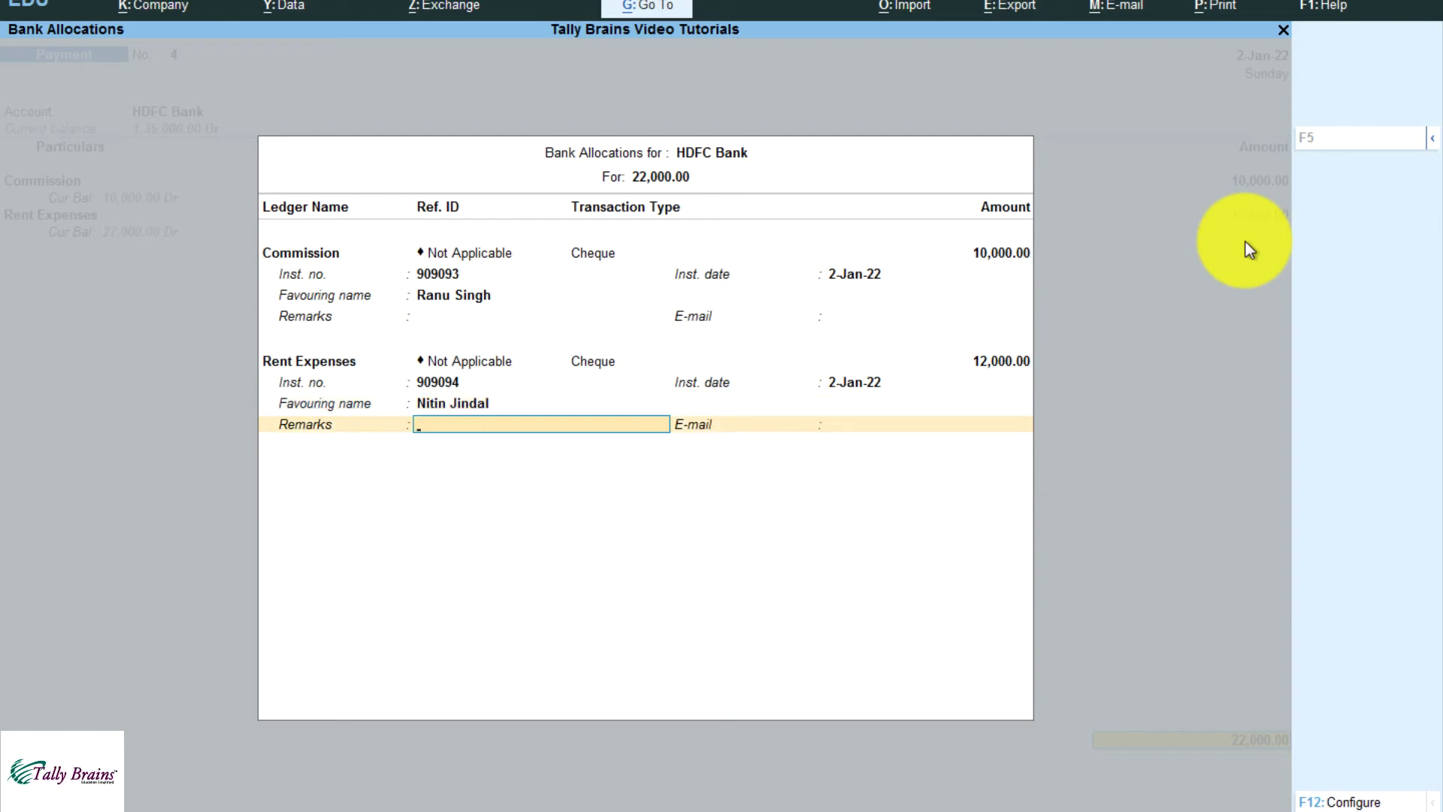
Review the amounts, instrument numbers and favouring names of both cheque allocations for HDFC Bank
key("BackSpace")
key("BackSpace")
key("BackSpace")
key("BackSpace")
key("BackSpace")
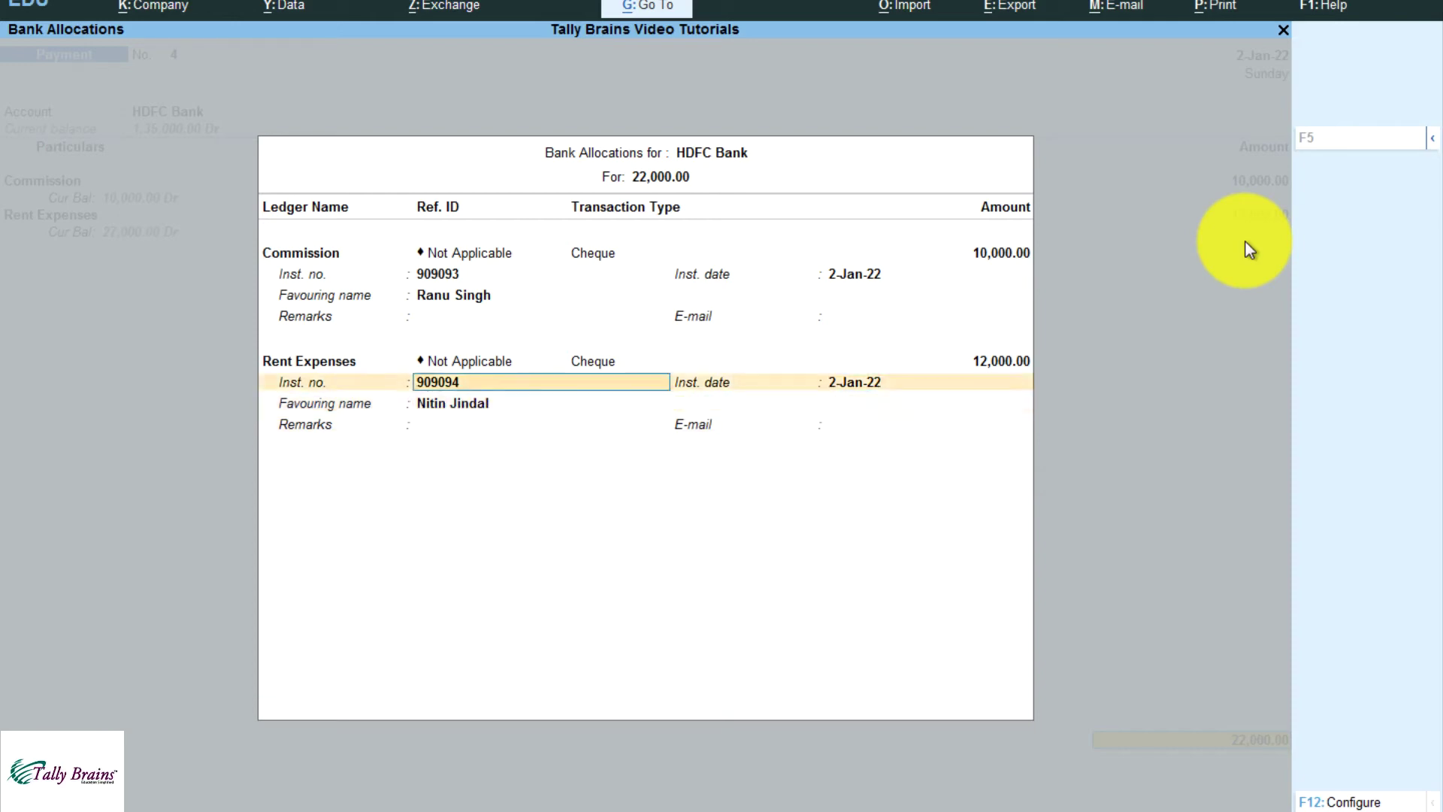
key("BackSpace")
key("BackSpace")
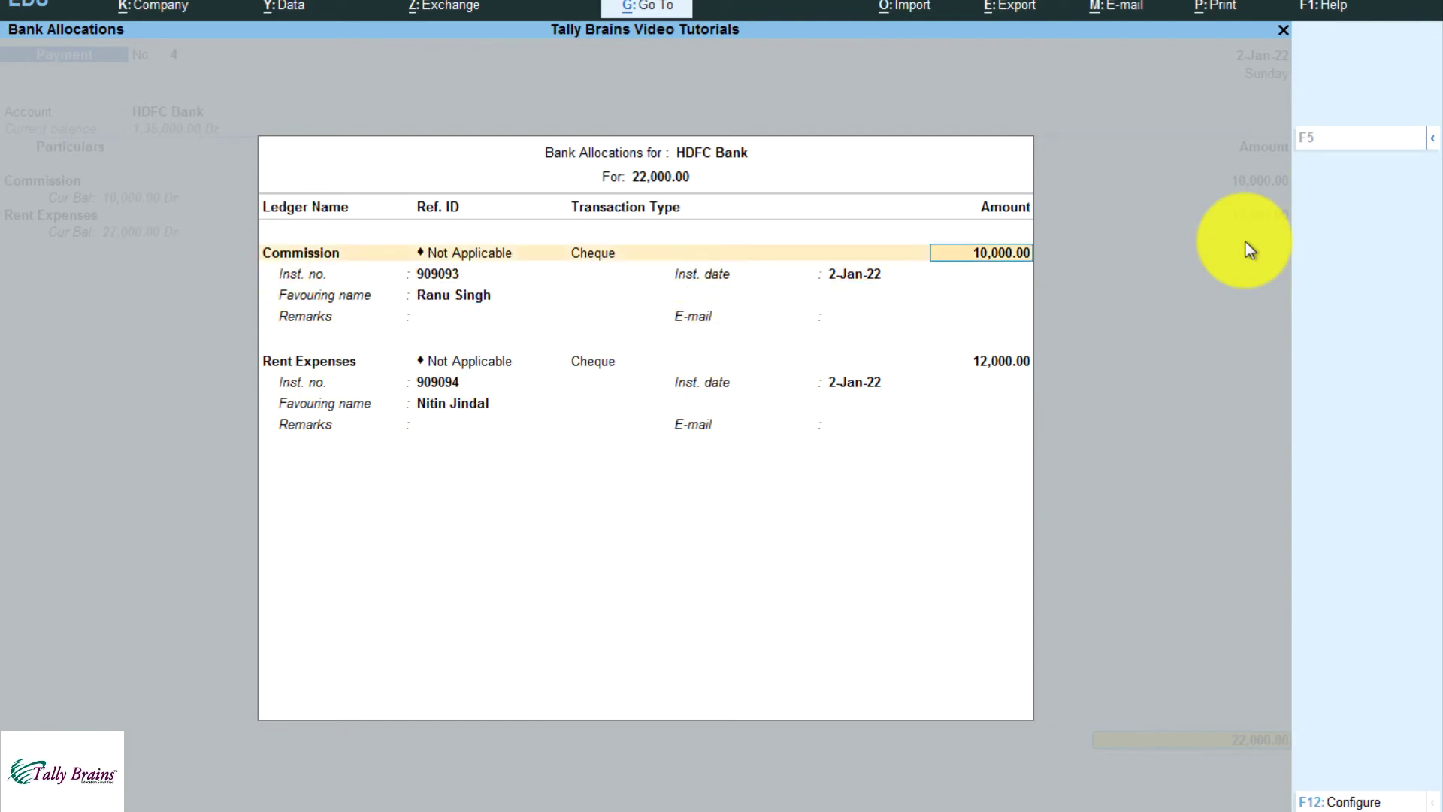
key("Return")
key("Return")
key("Return")
key("Return")
key("Return")
key("Return")
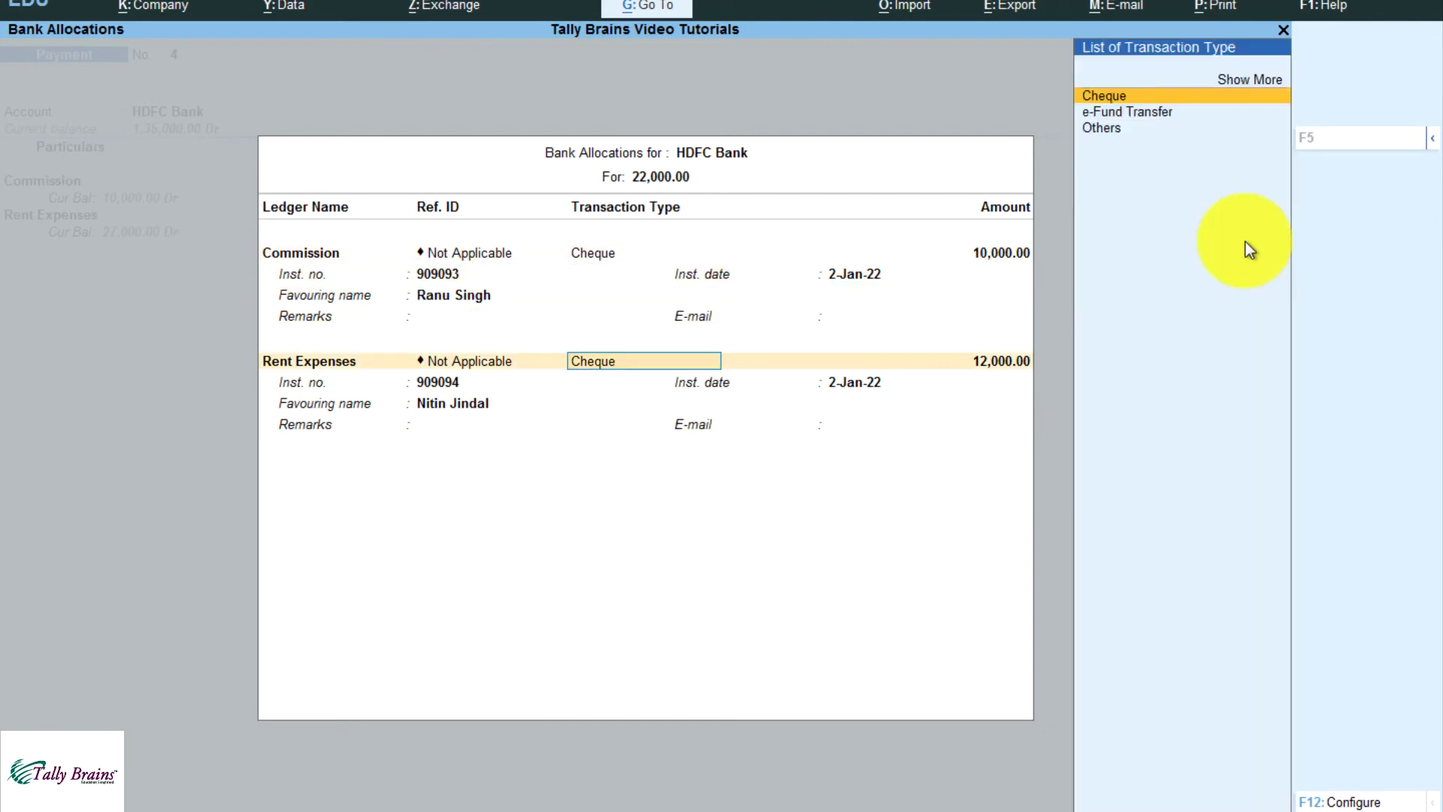
key("BackSpace")
key("Return")
key("Return")
key("Return")
key("Return")
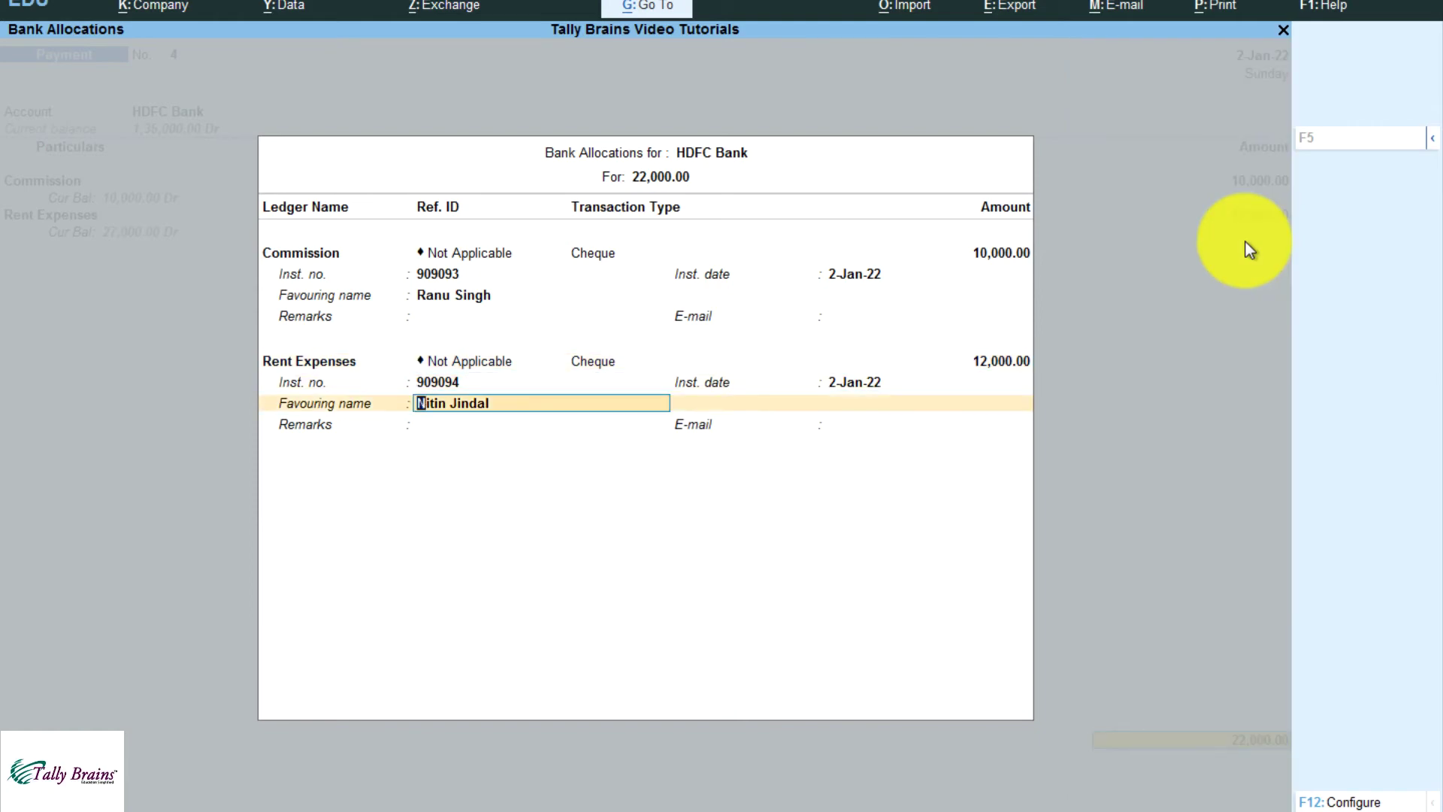
Accept the bank allocations and save payment voucher 4
key("Return")
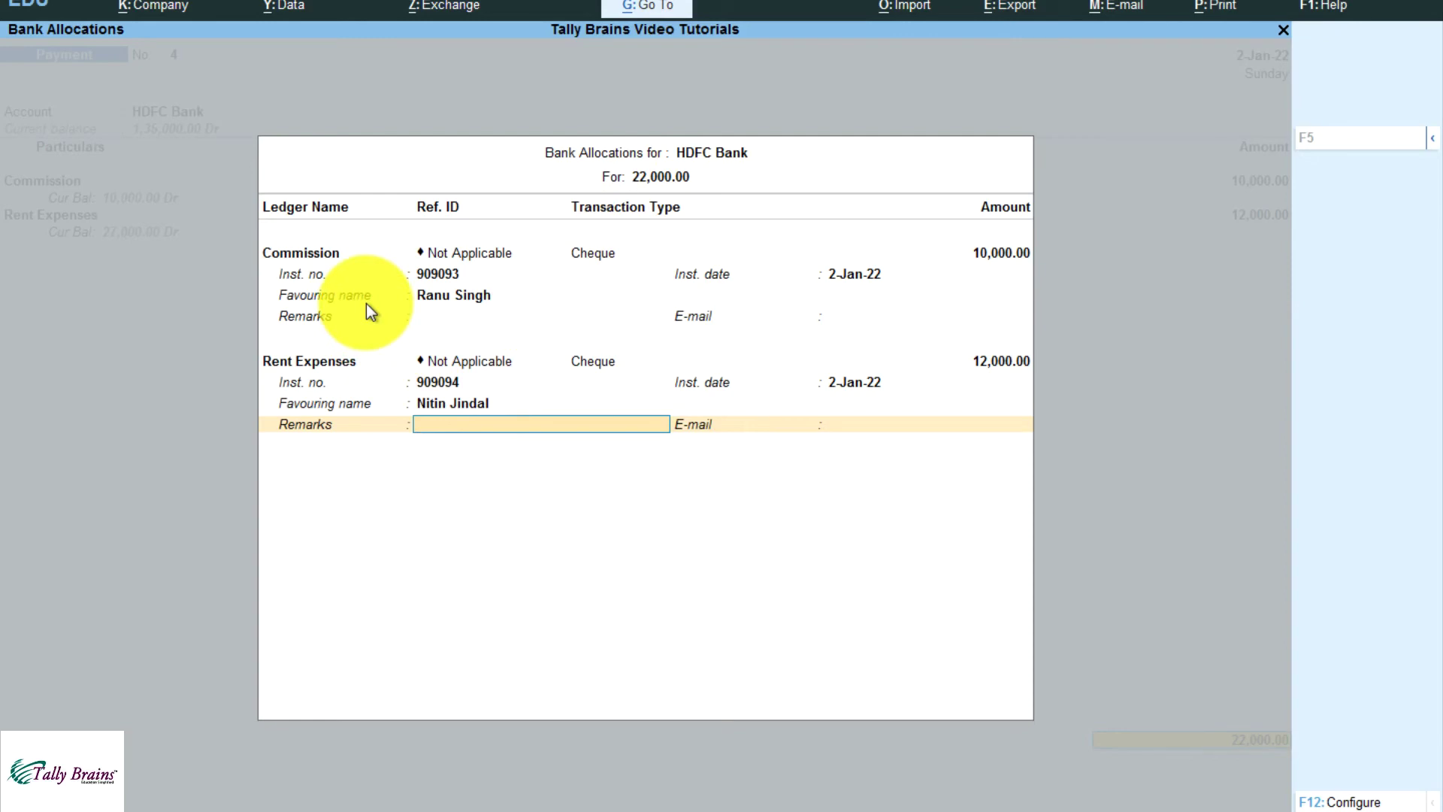
key("Return")
key("Return")
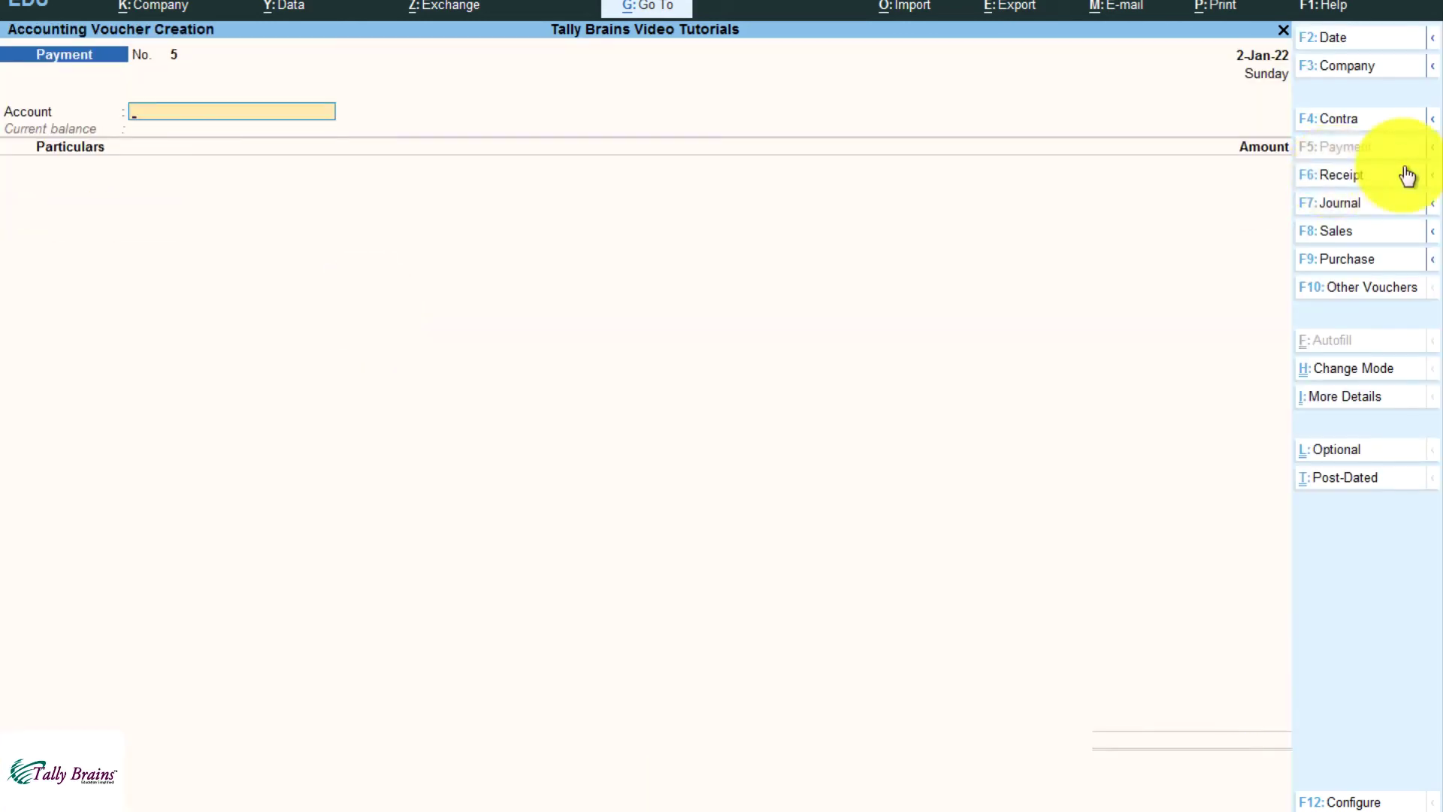
Switch to creating a receipt voucher and choose Single Entry as its voucher mode
left_click(1352, 179)
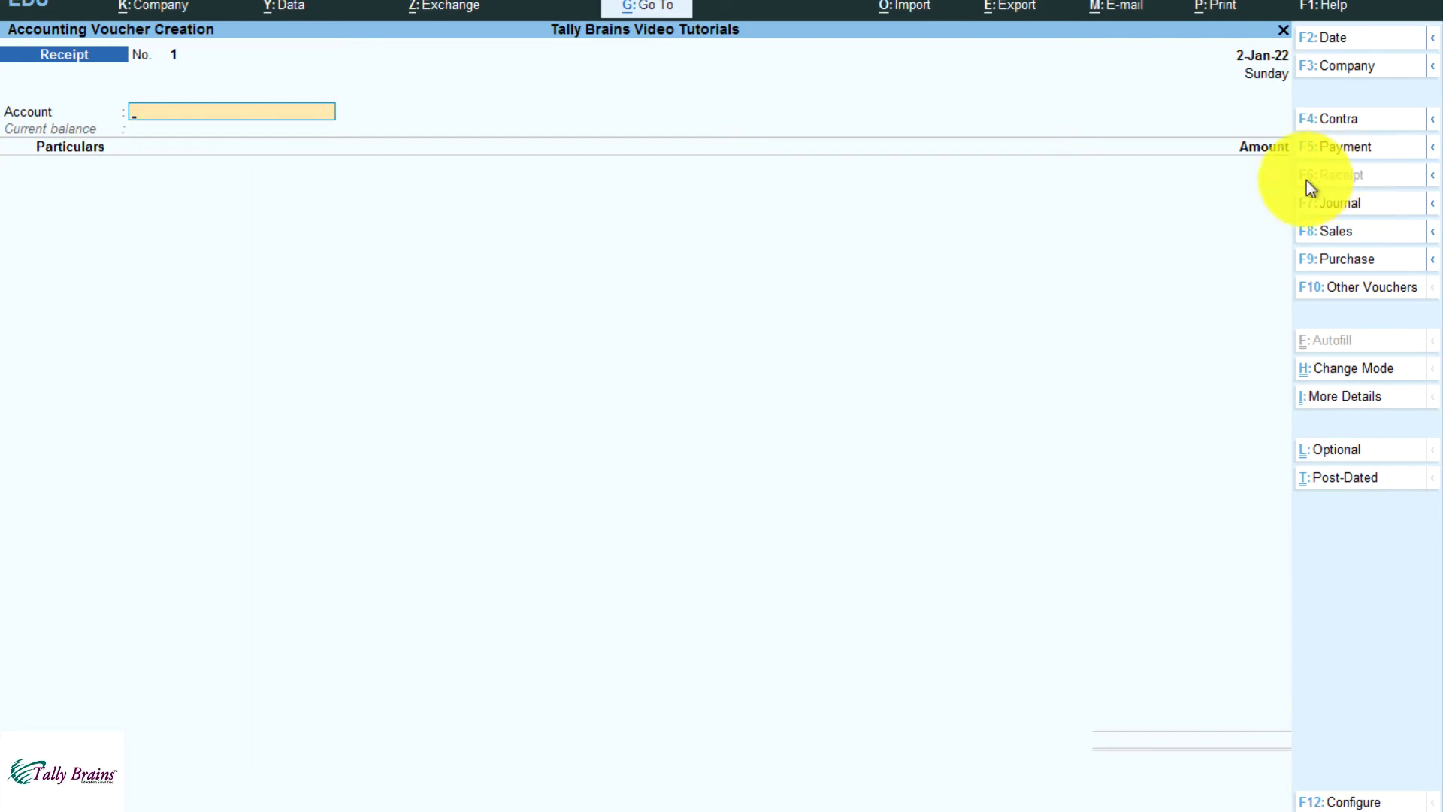
left_click(1350, 371)
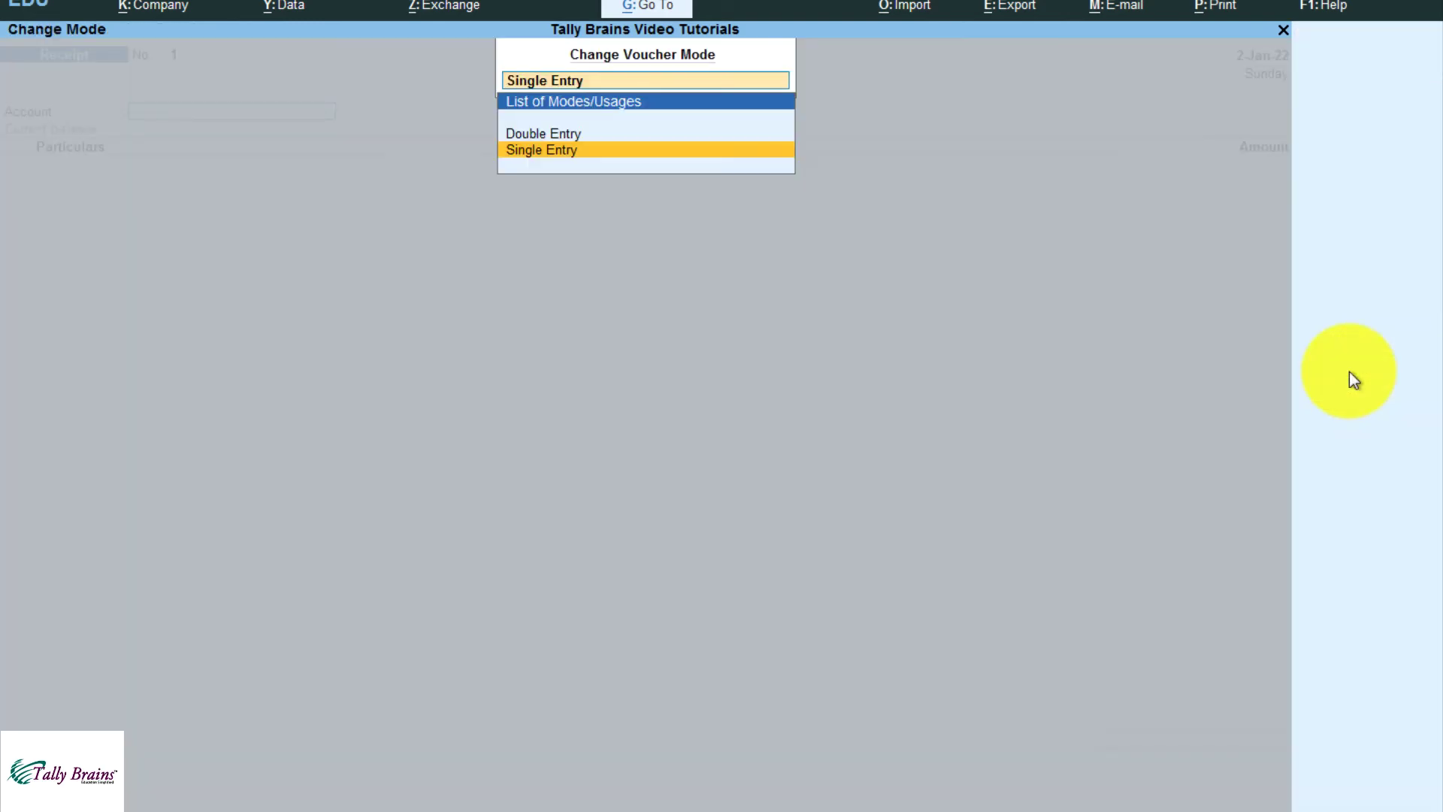
key("Return")
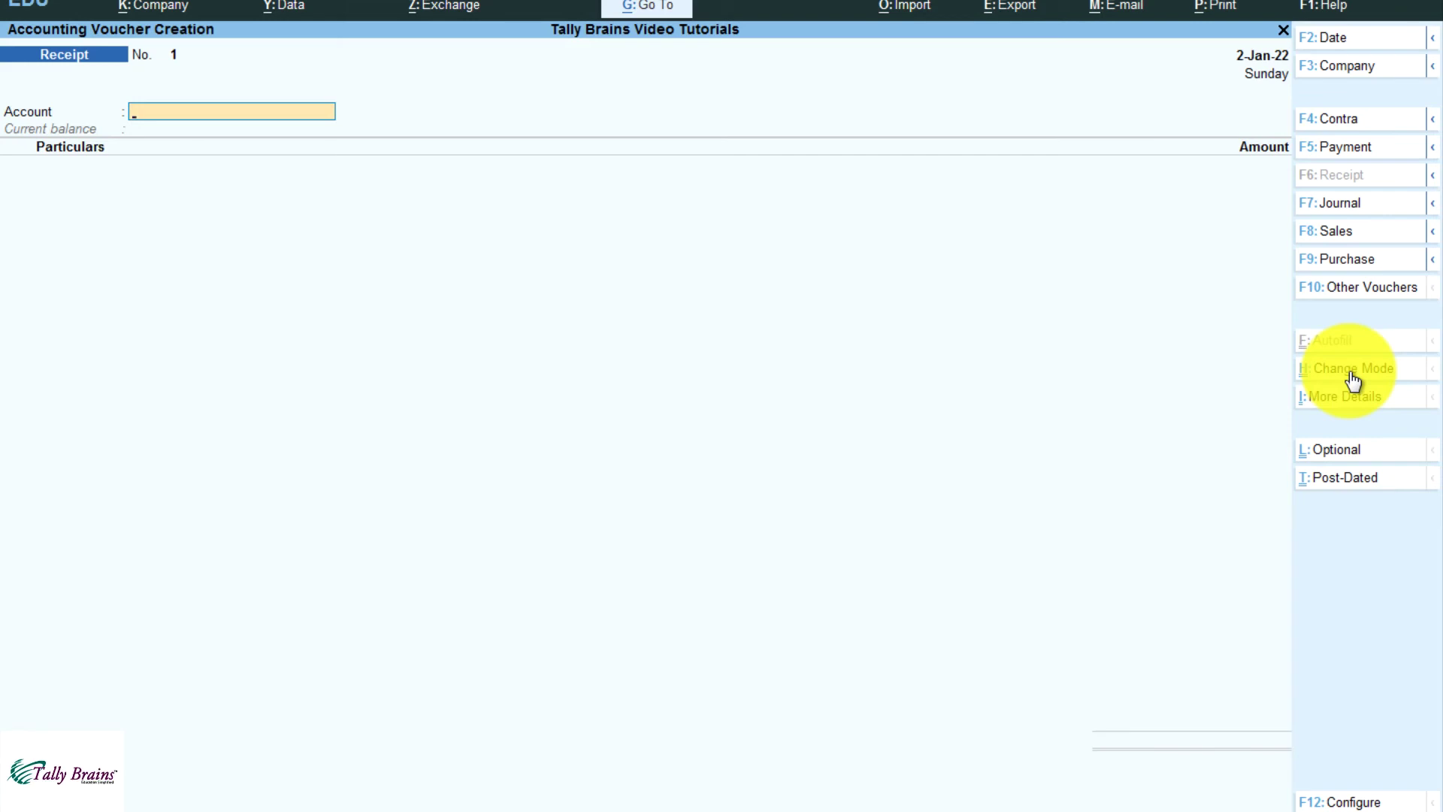
key("ctrl")
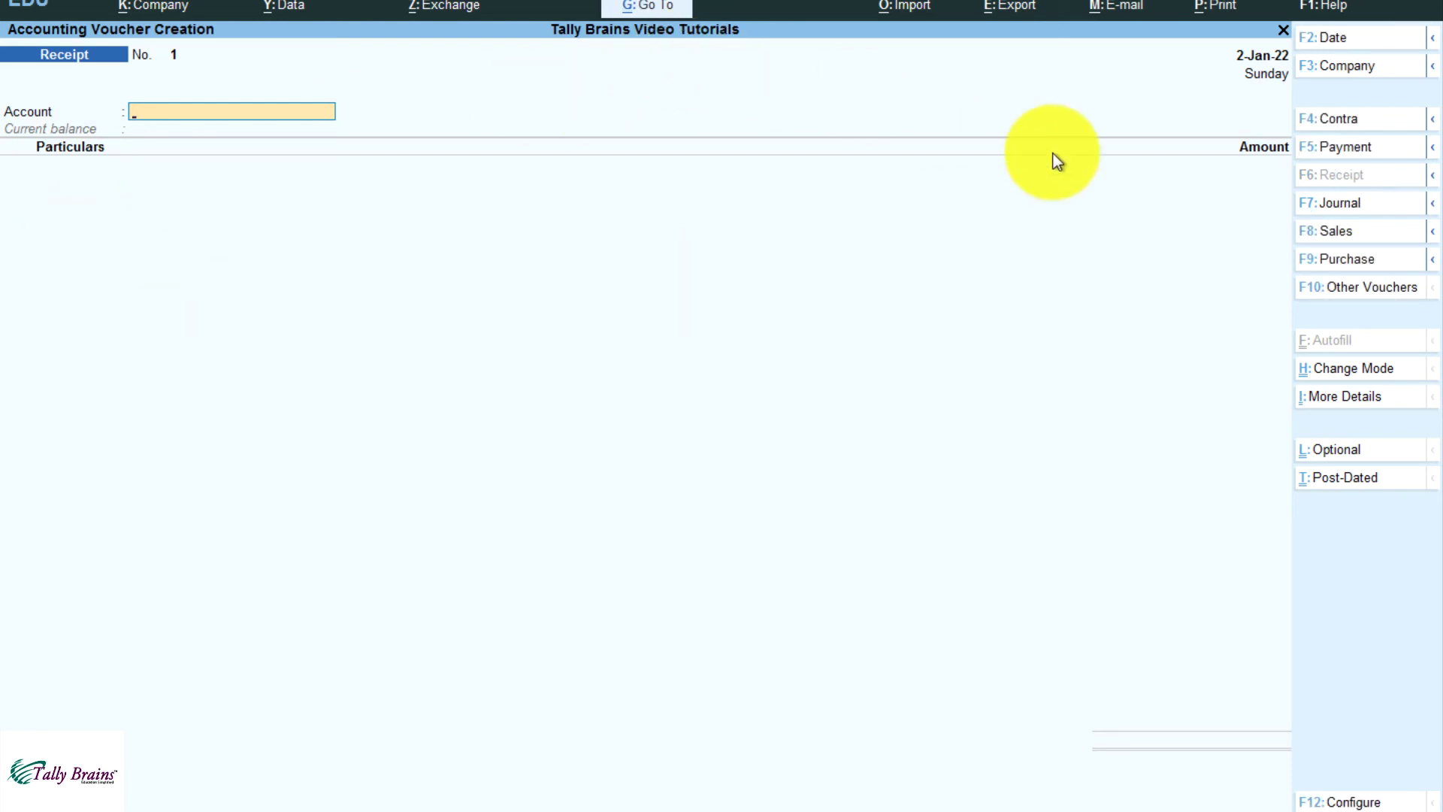
Set the receipt voucher date to 1-Dec-21 and choose HDFC Bank as its account
left_click(1342, 45)
type("1-12")
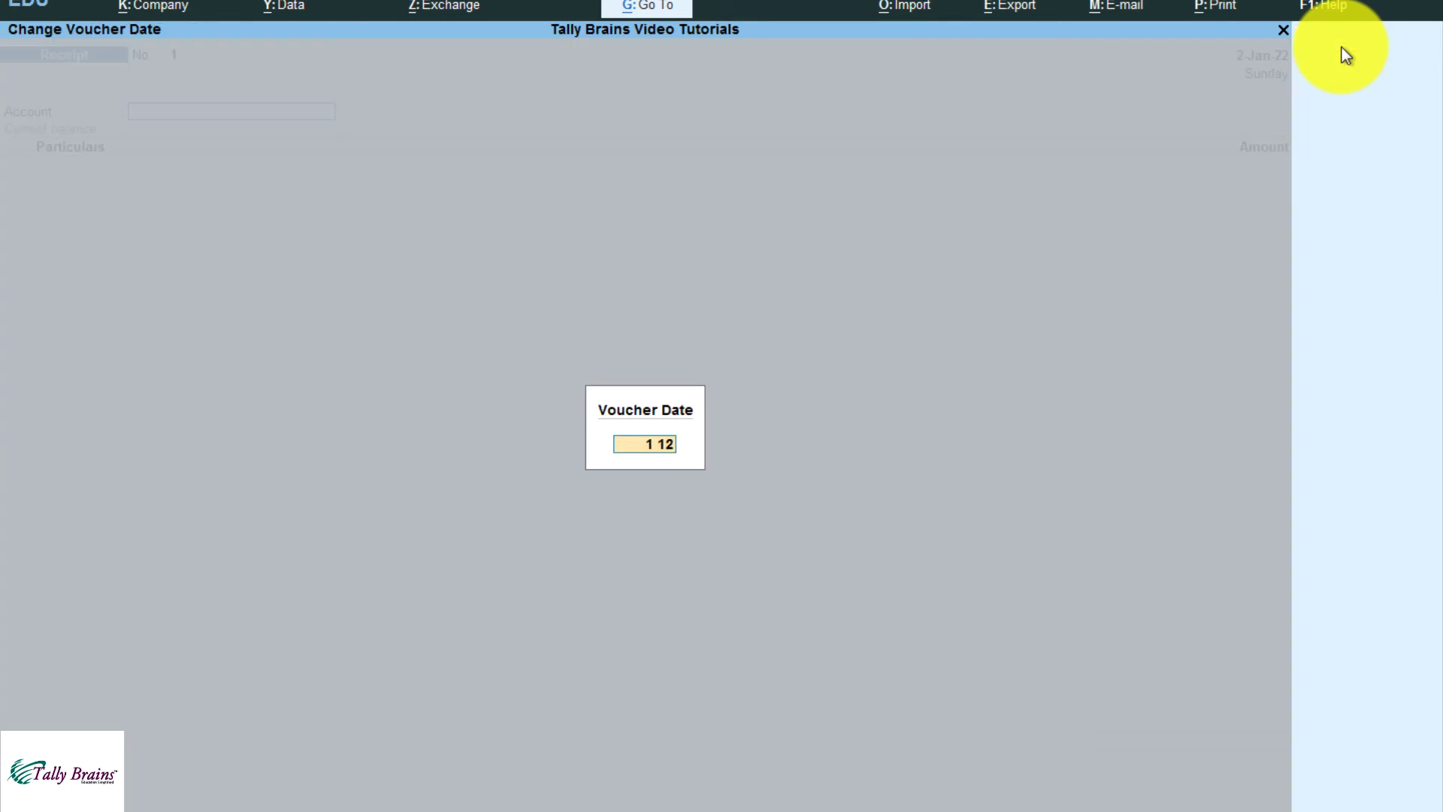
key("Return")
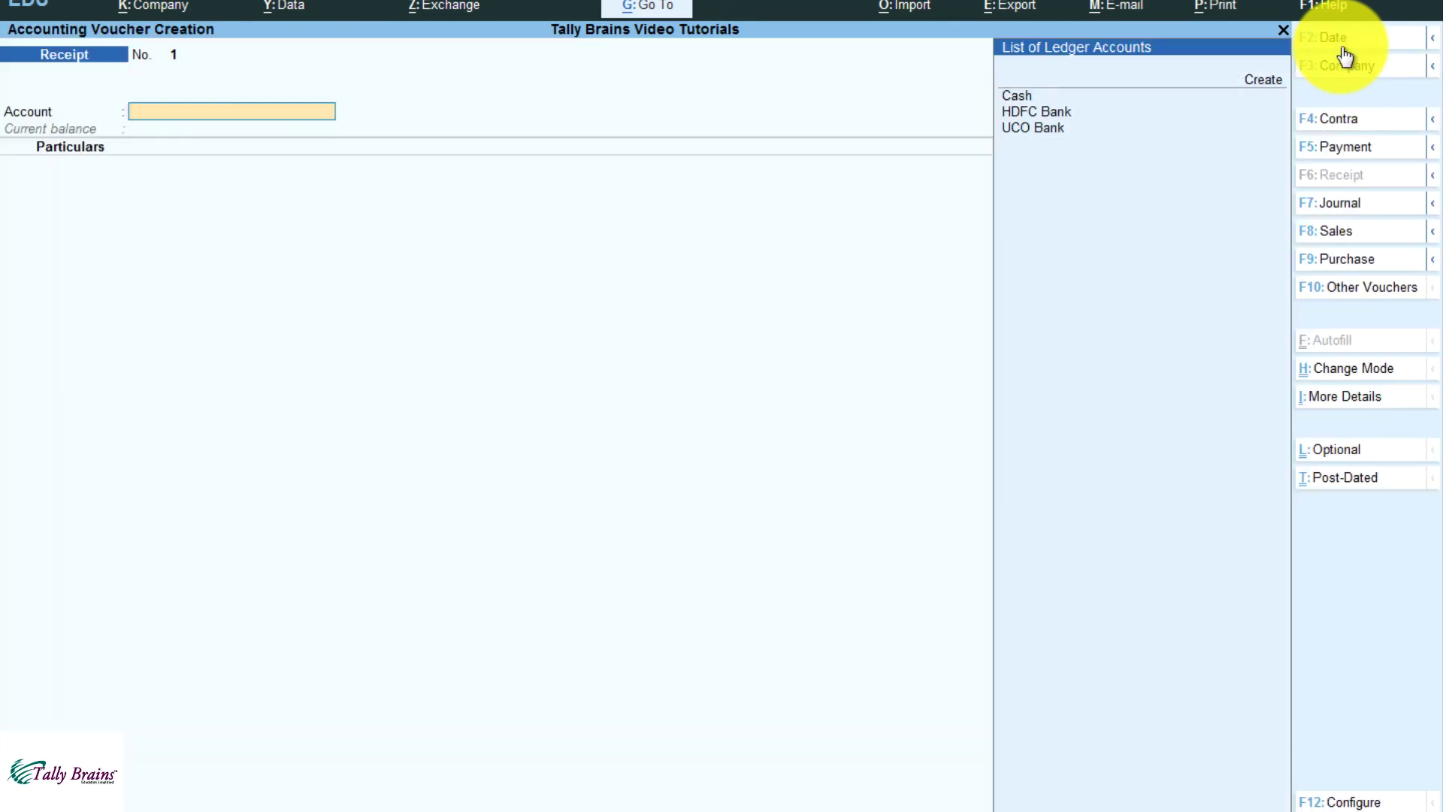
key("Down")
key("Down")
key("Return")
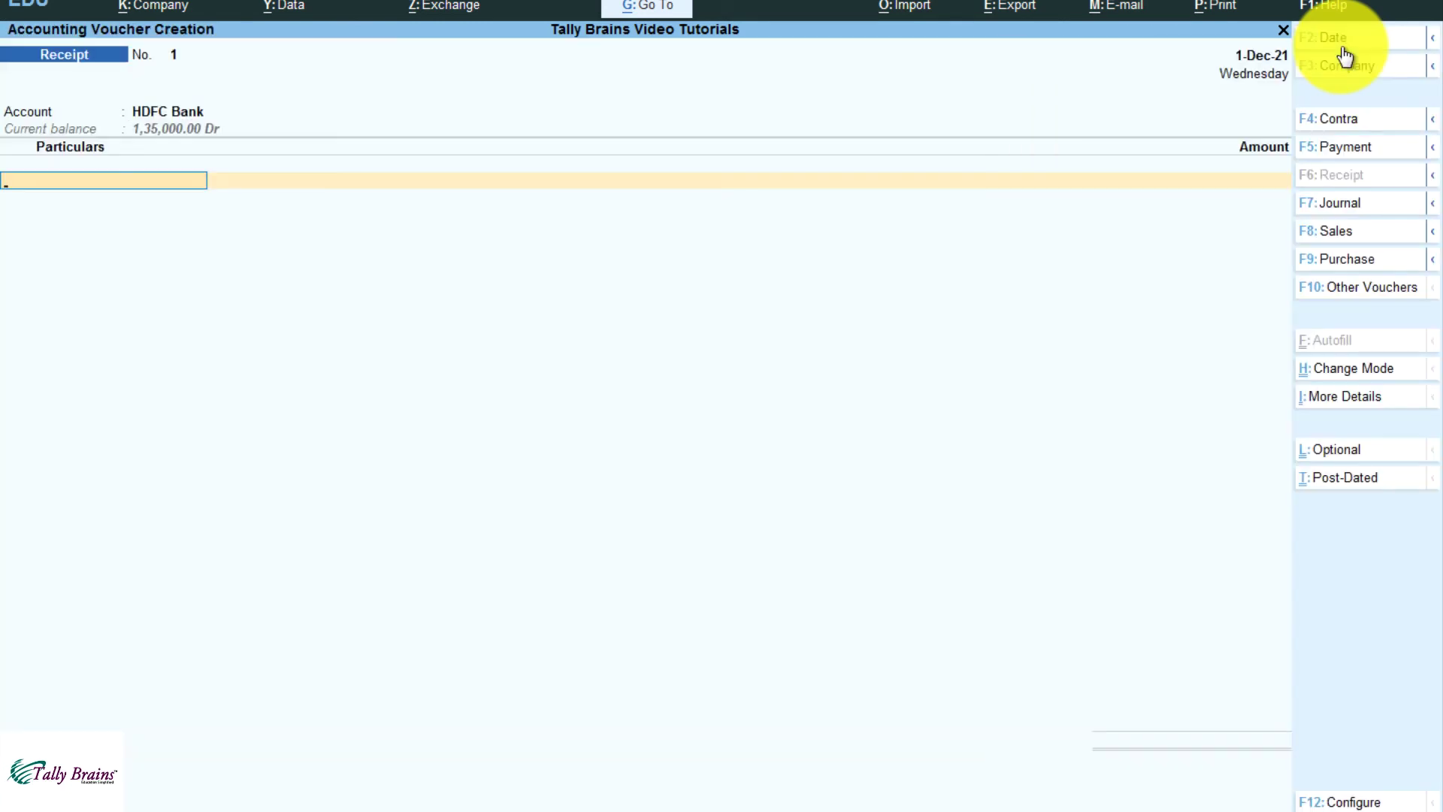
Start a new ledger from the receipt's particulars and enter the customer's name as the ledger name
type("Re")
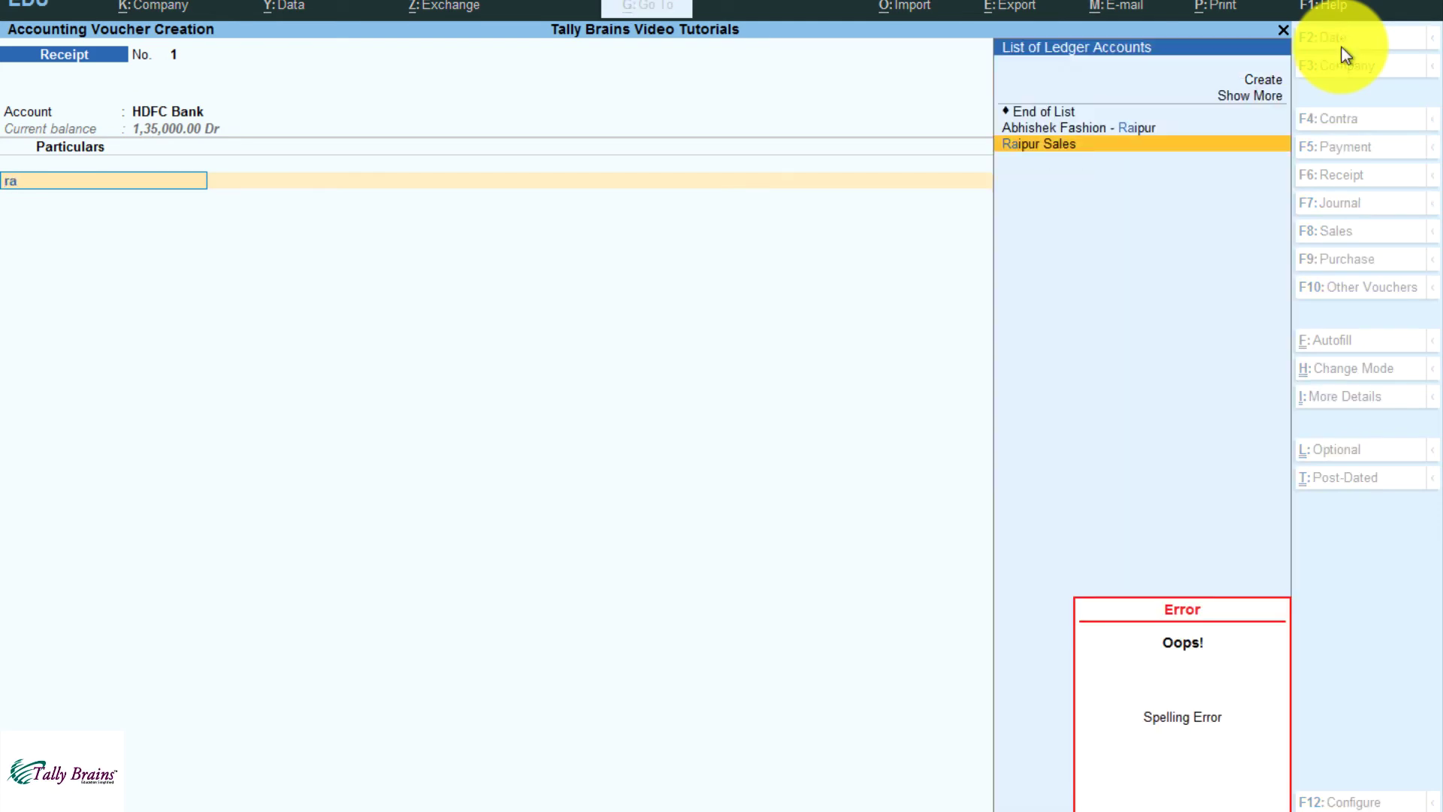
key("Up")
key("Up")
key("Up")
key("Return")
type("Ram")
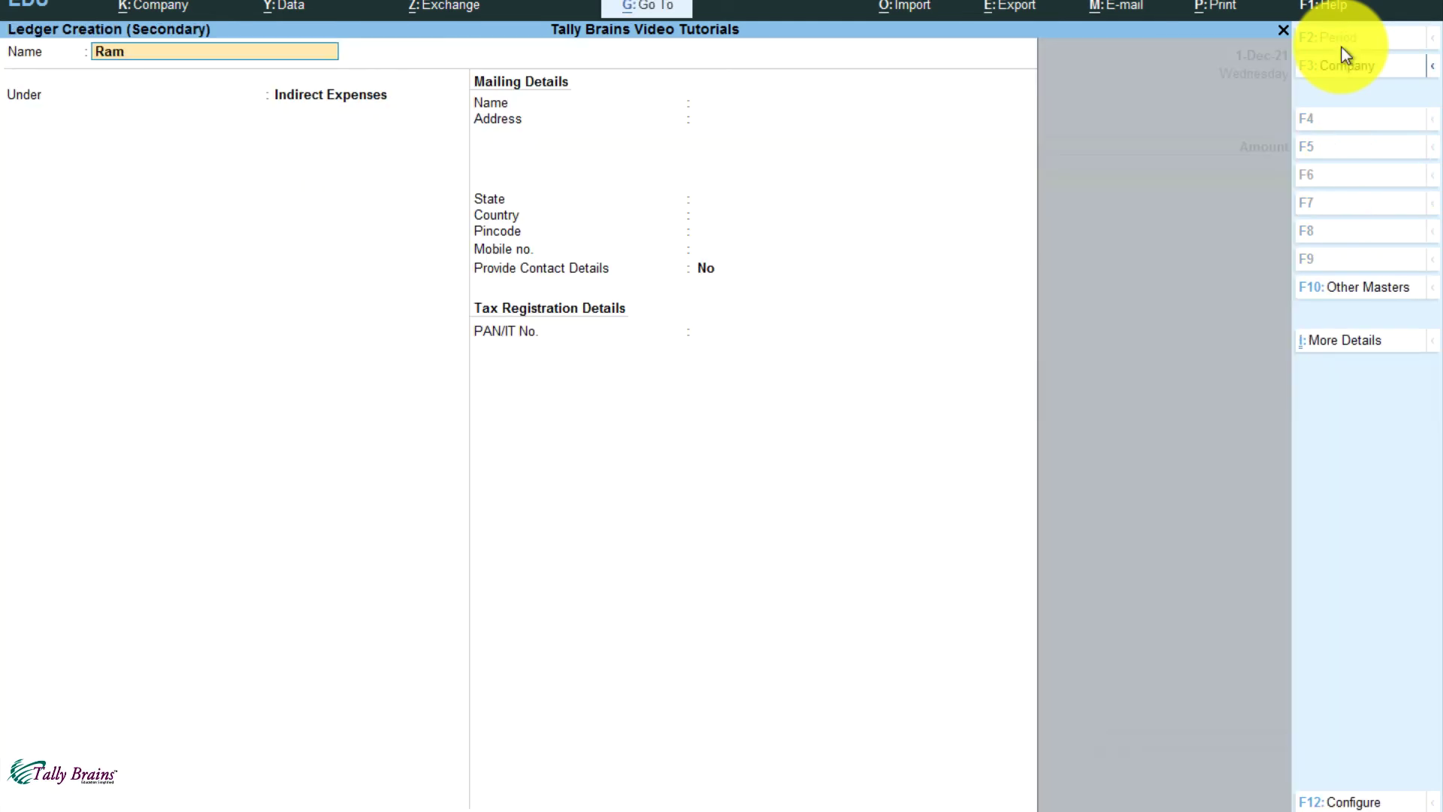
type("eshwar Singh Sales")
key("Return")
Place the new customer ledger under Sundry Debtors and save it
type("Cu")
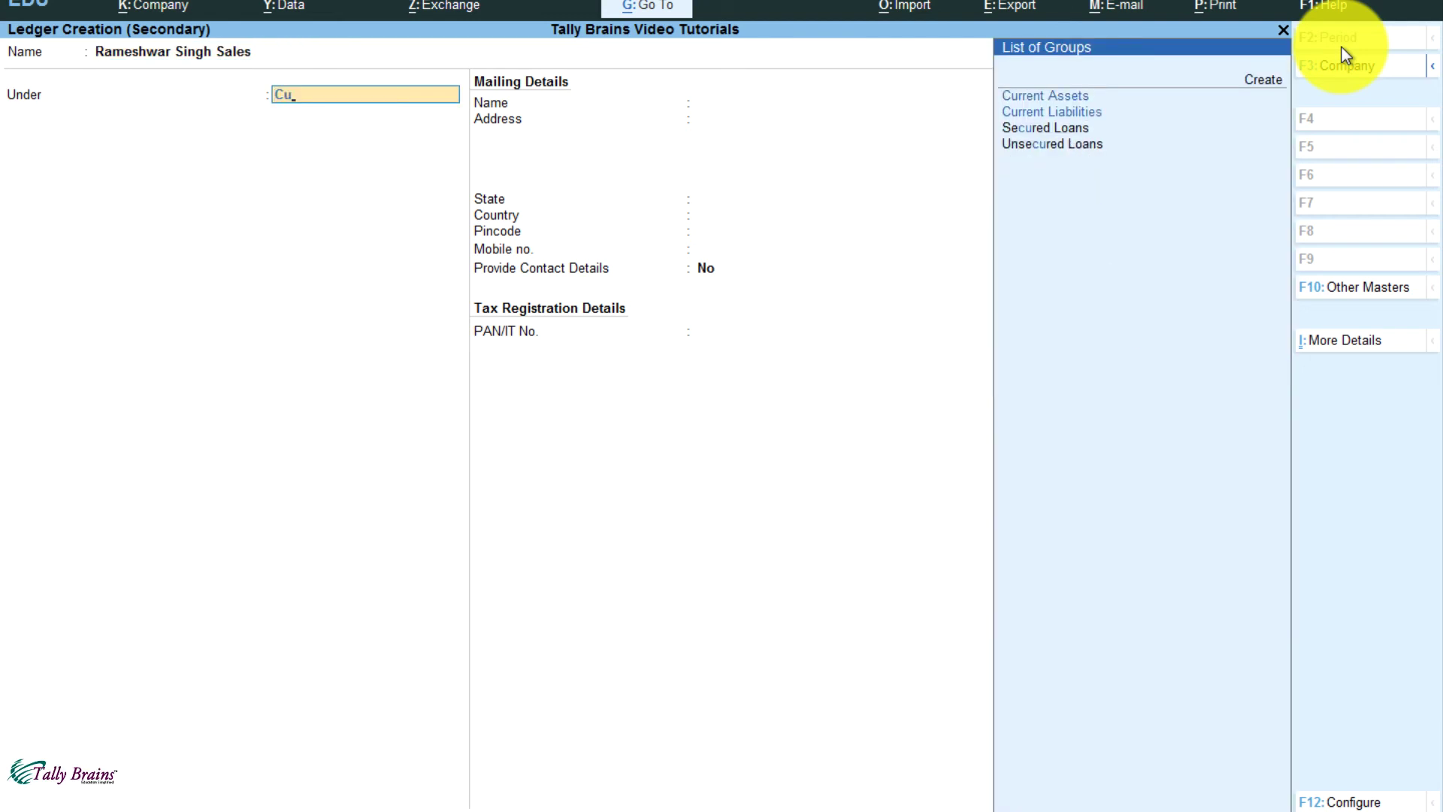
key("BackSpace")
key("BackSpace")
type("Debt")
key("Return")
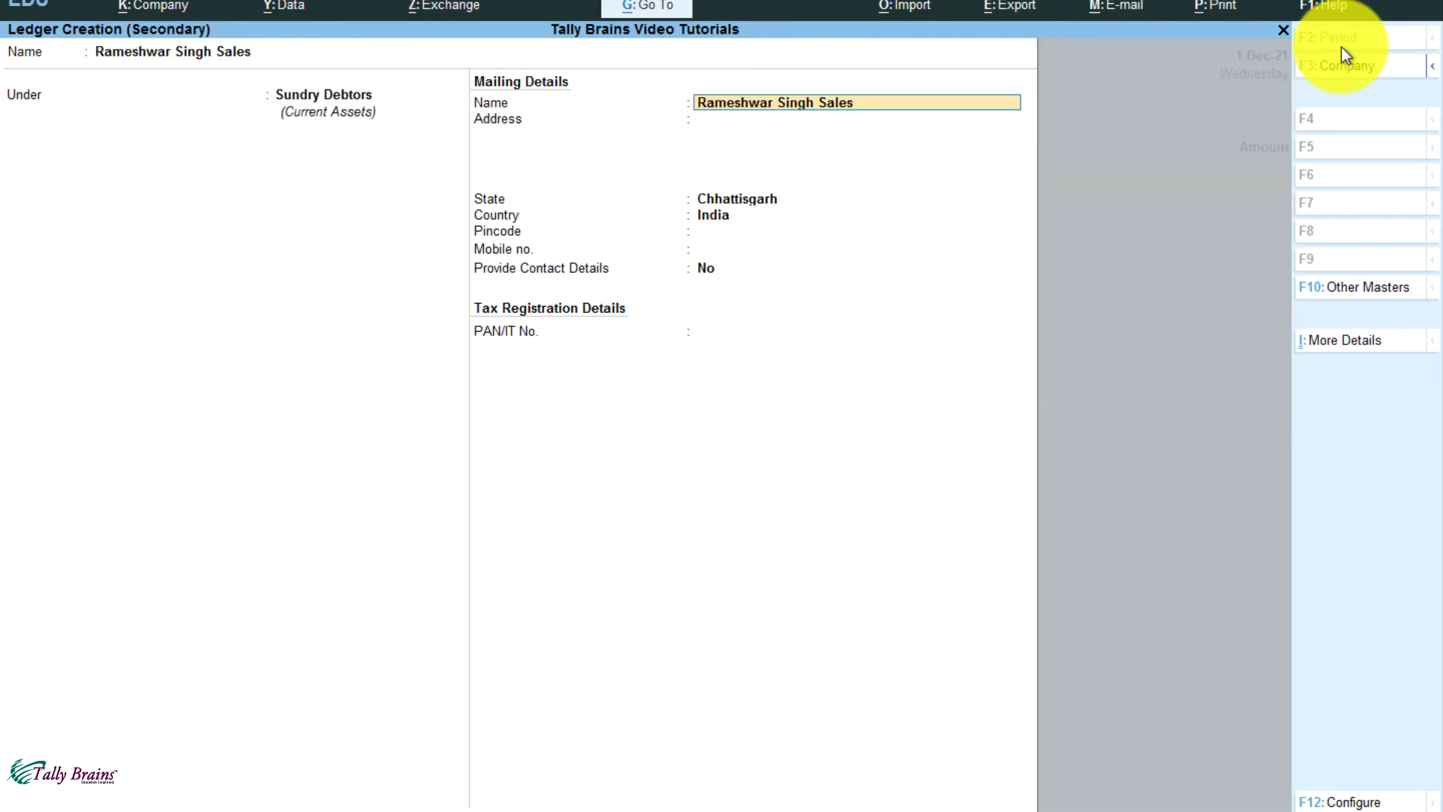
key("ctrl+a")
Enter 50,000 as the amount received from the new customer and proceed to the HDFC Bank allocations
type("50000")
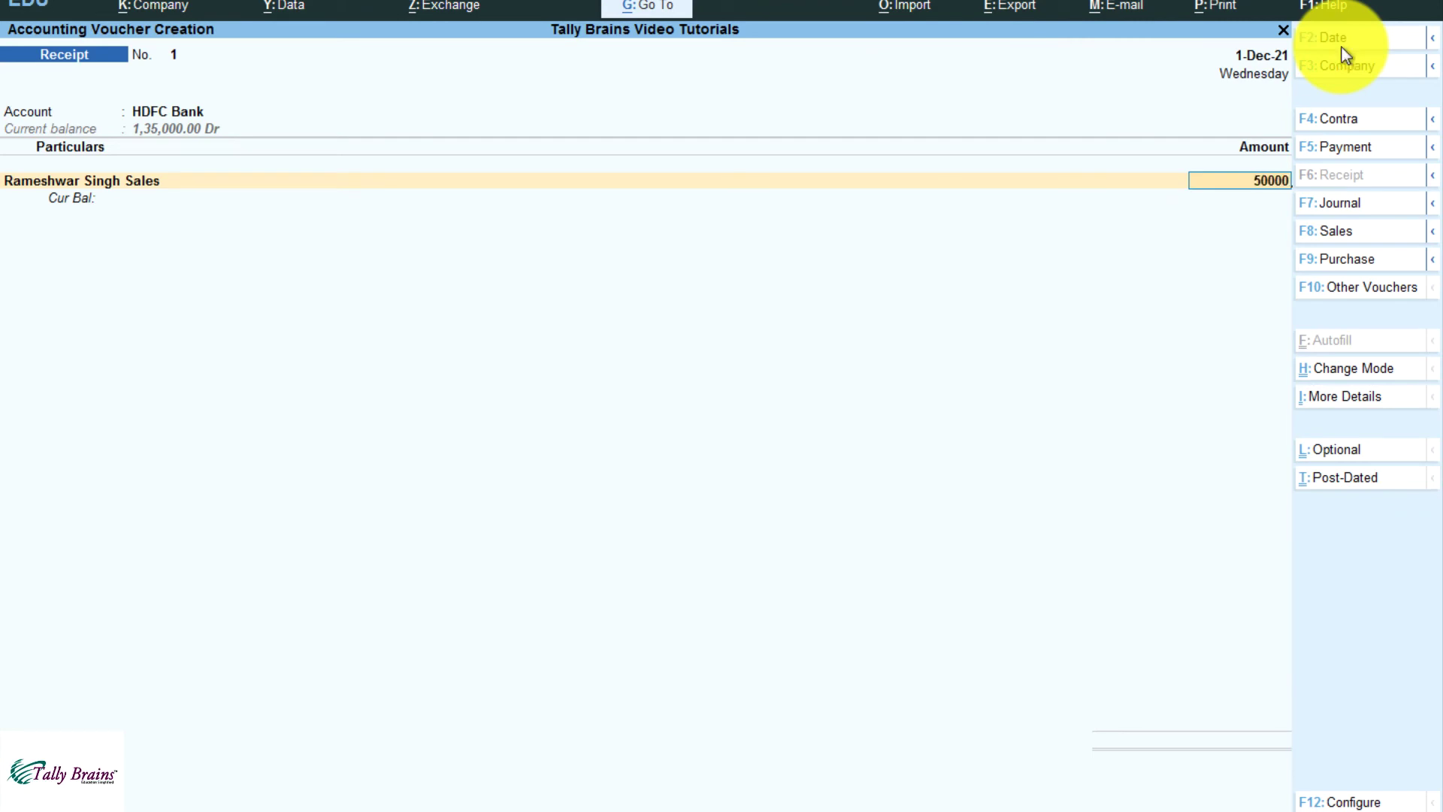
key("Return")
key("Return")
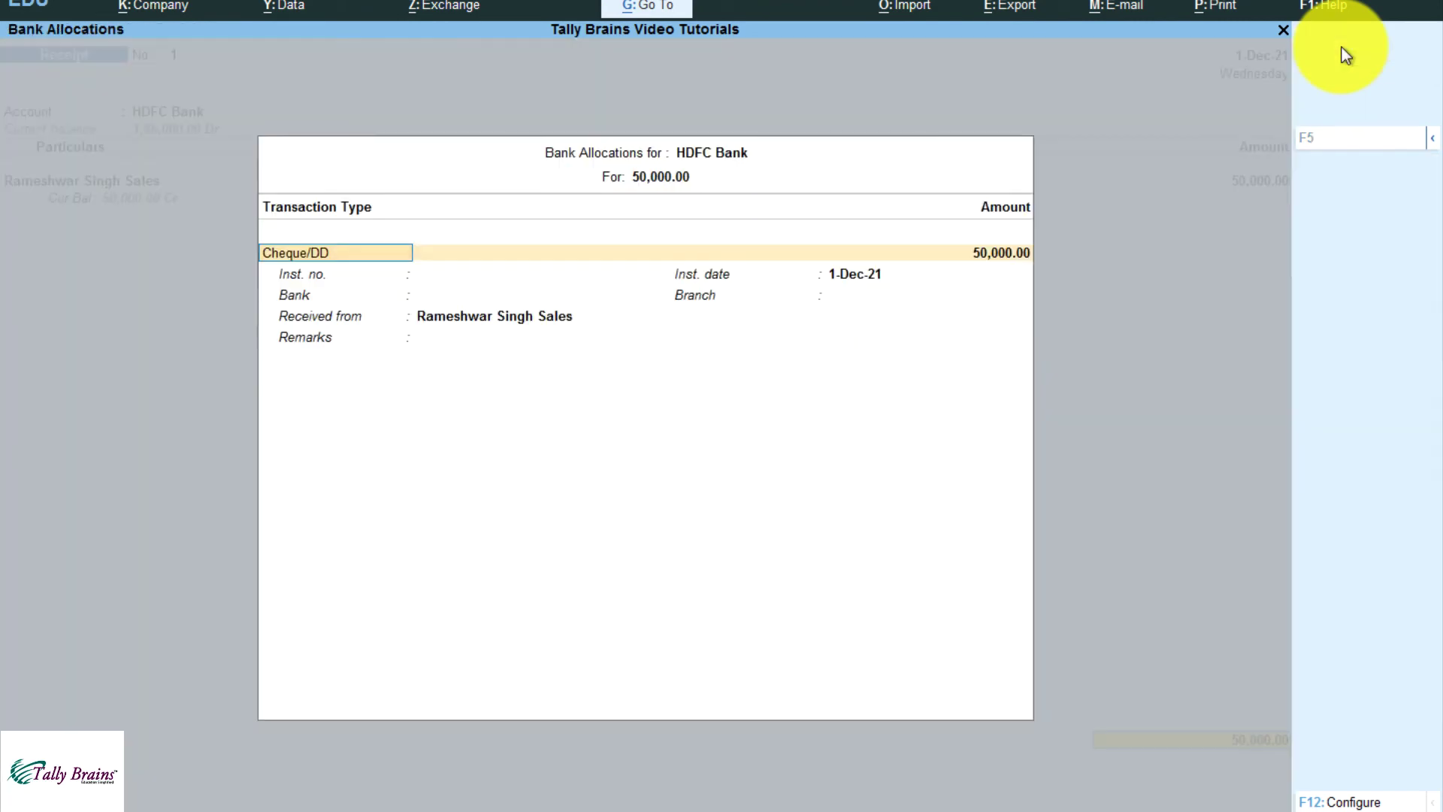
Set the receipt's bank transaction type to e-Fund Transfer and enter SBIN999111 as its instrument number
key("BackSpace")
key("Down")
key("Down")
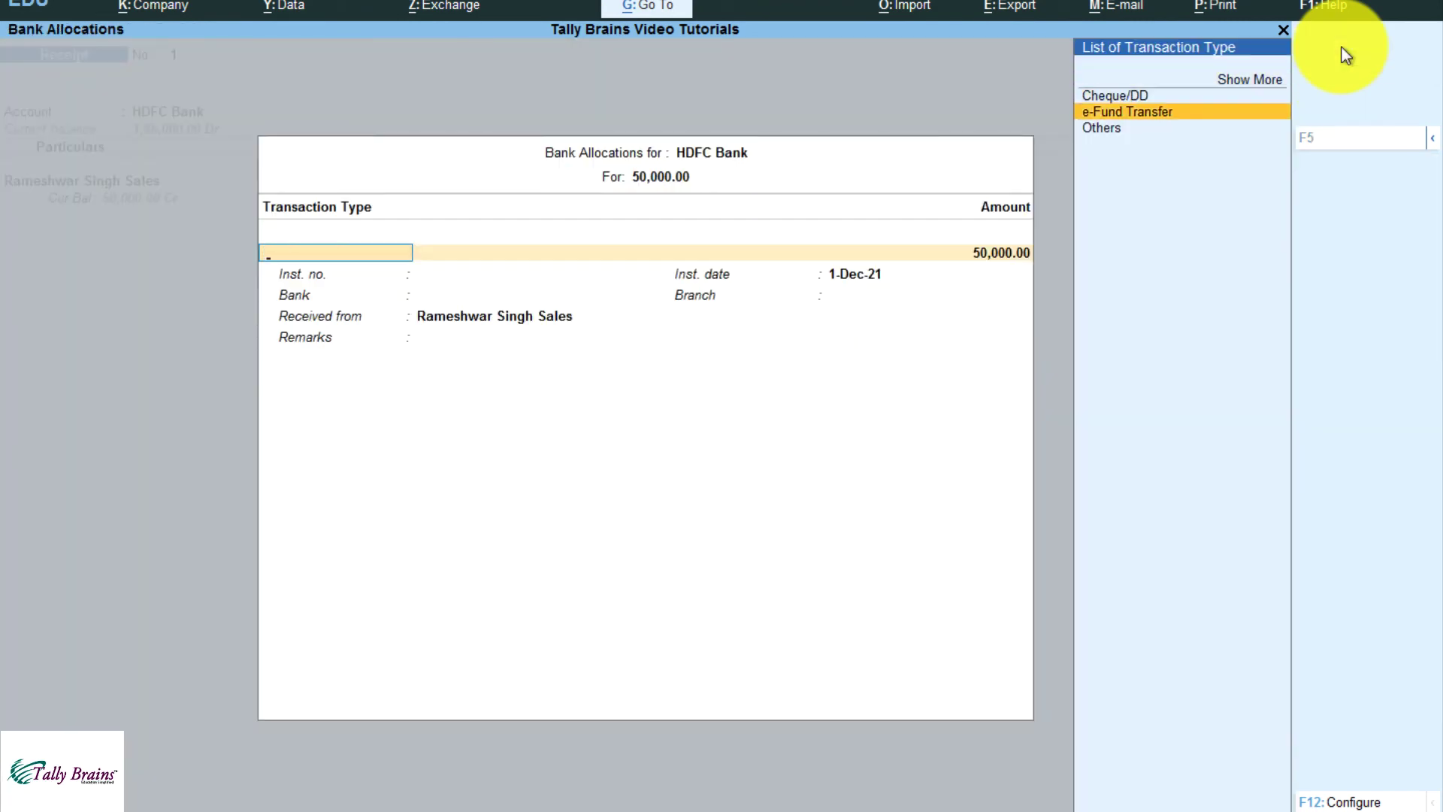
key("Return")
key("Return")
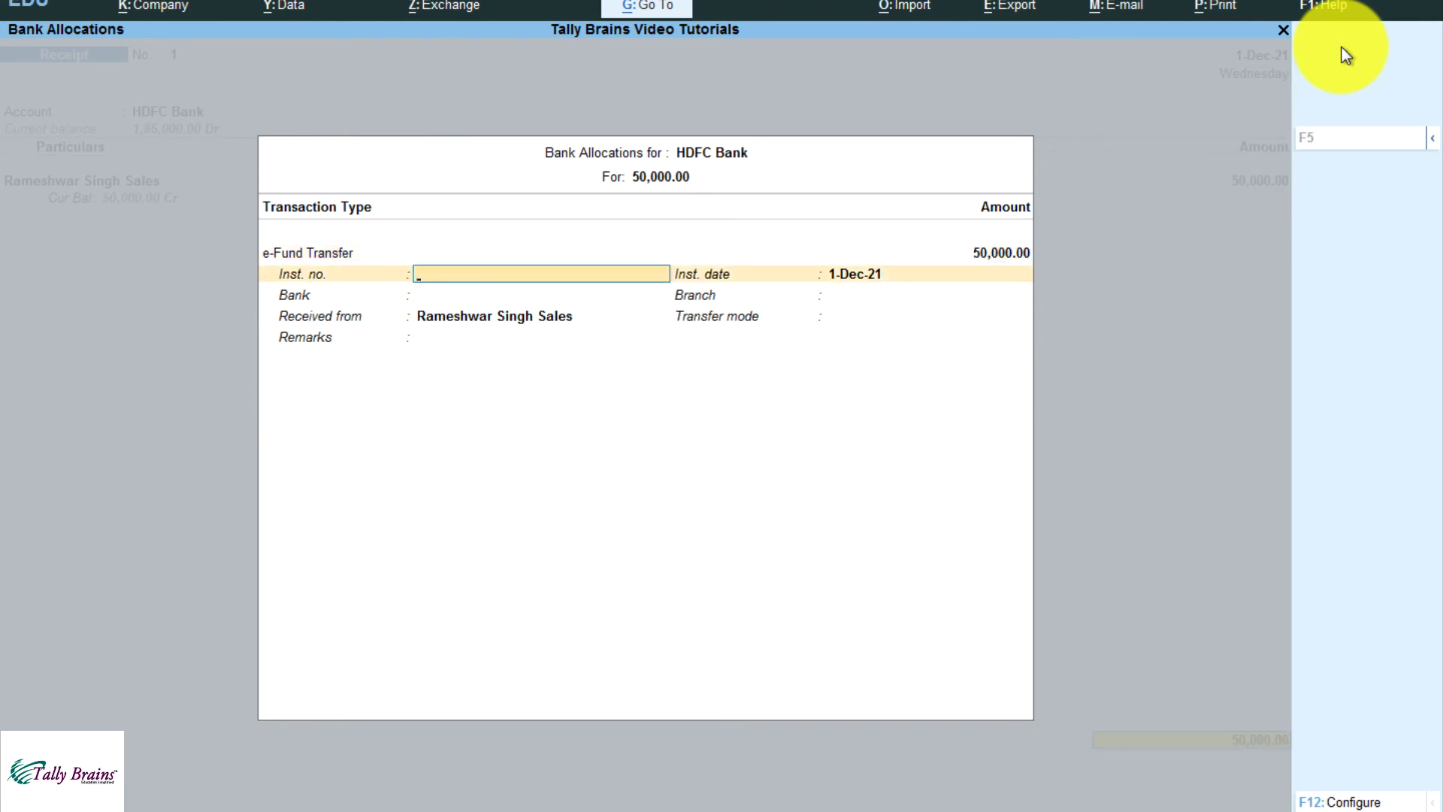
type("SBIN999111")
key("Return")
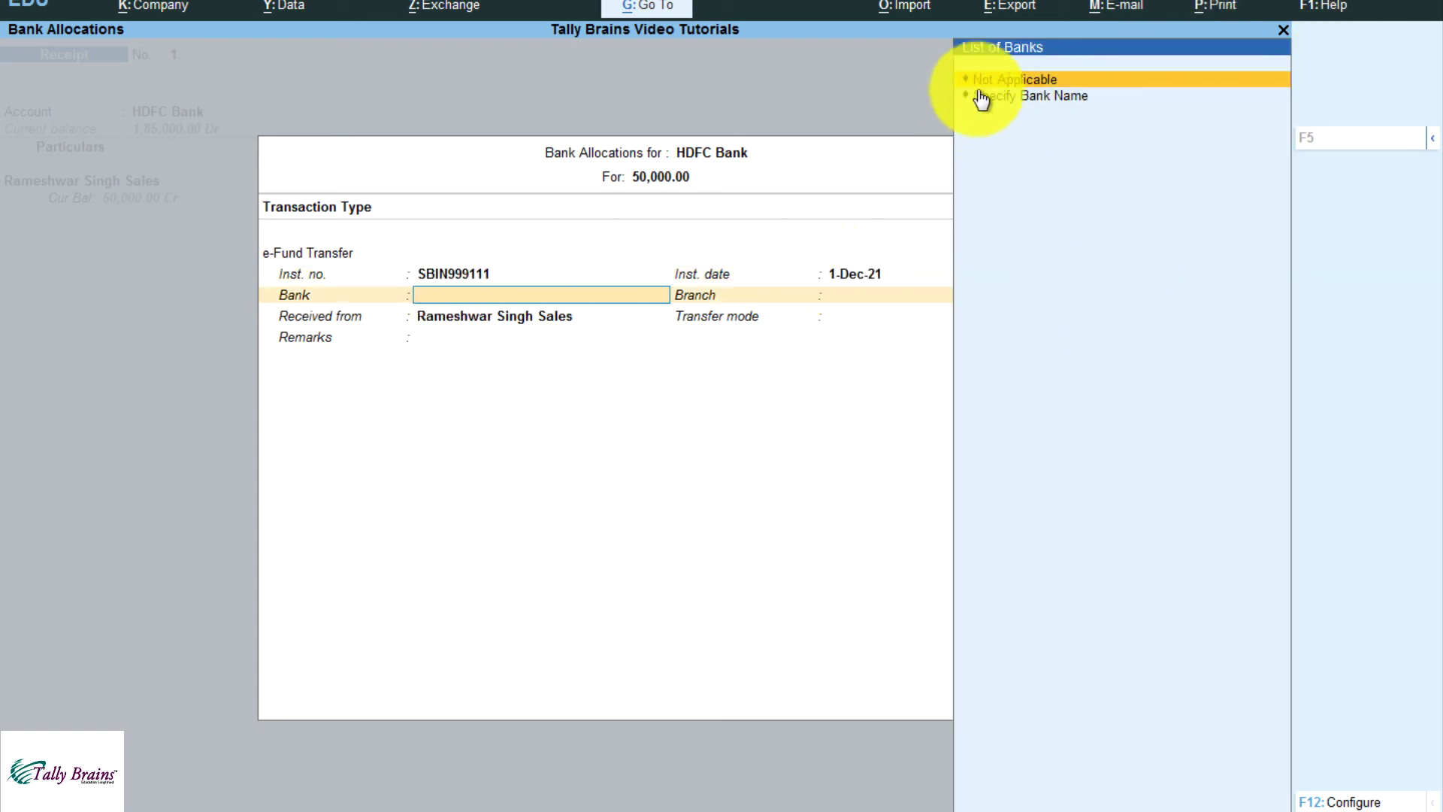
Specify SBI as the bank of the transfer, keep the remaining allocation details as they are, and save the receipt voucher
left_click(1006, 90)
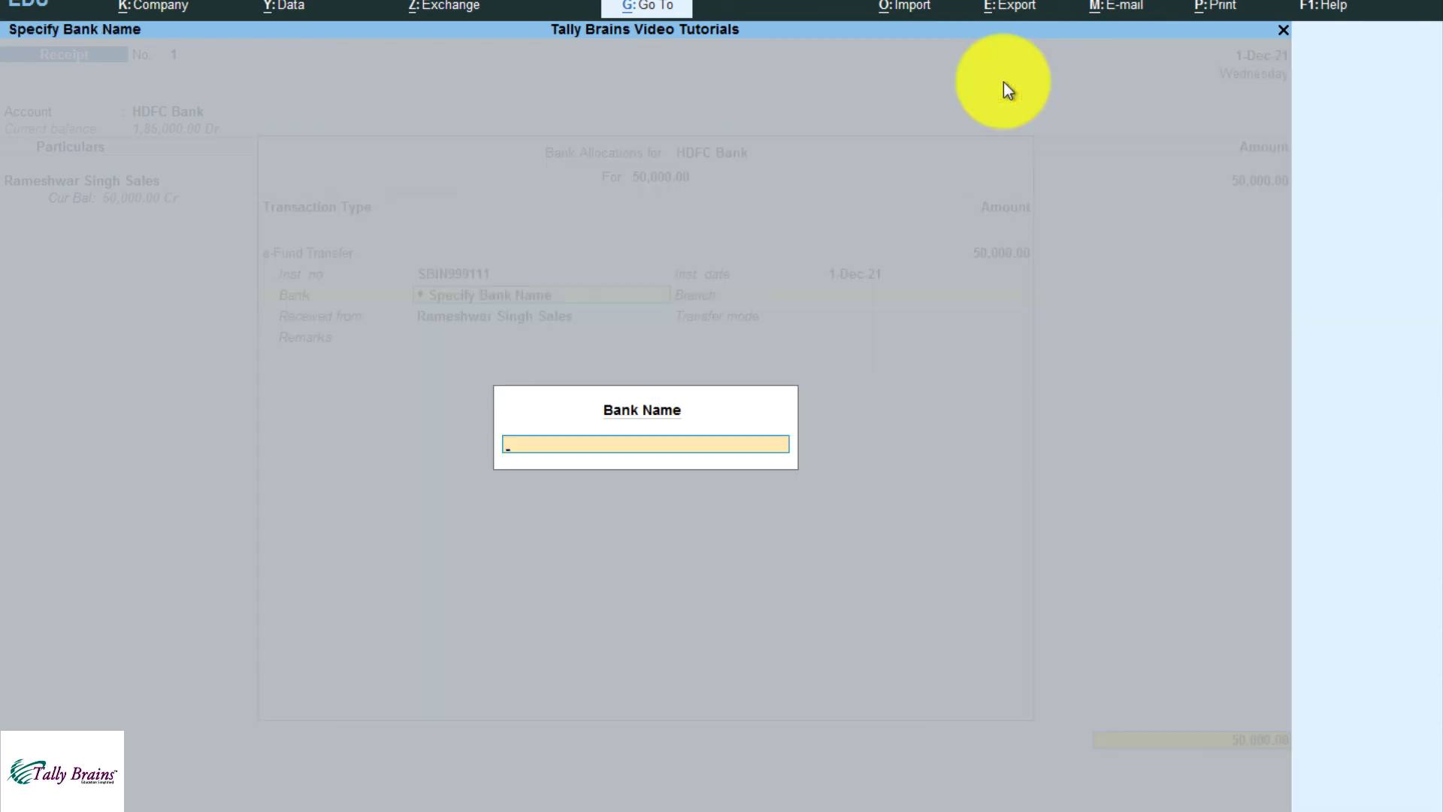
type("SBI")
key("Return")
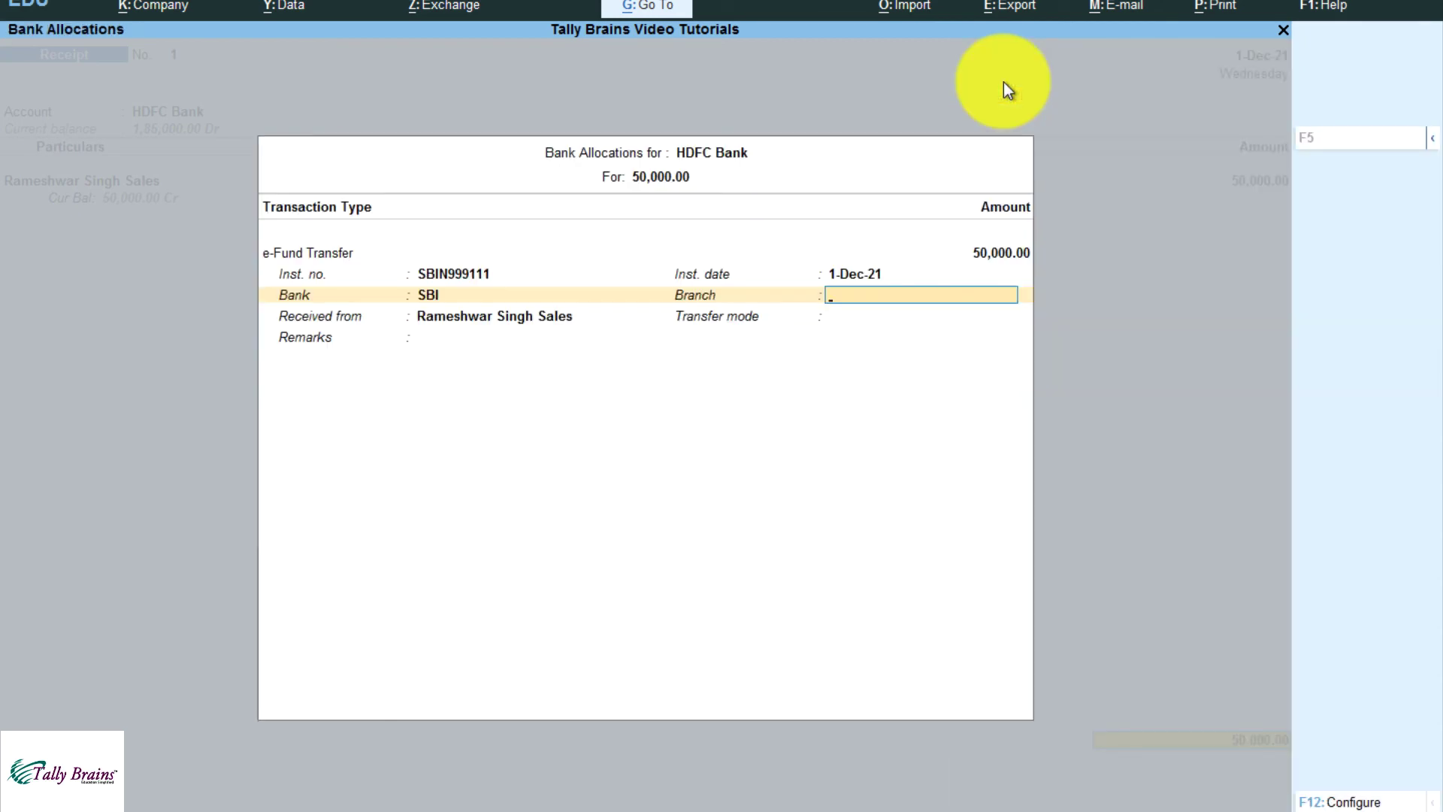
key("Return")
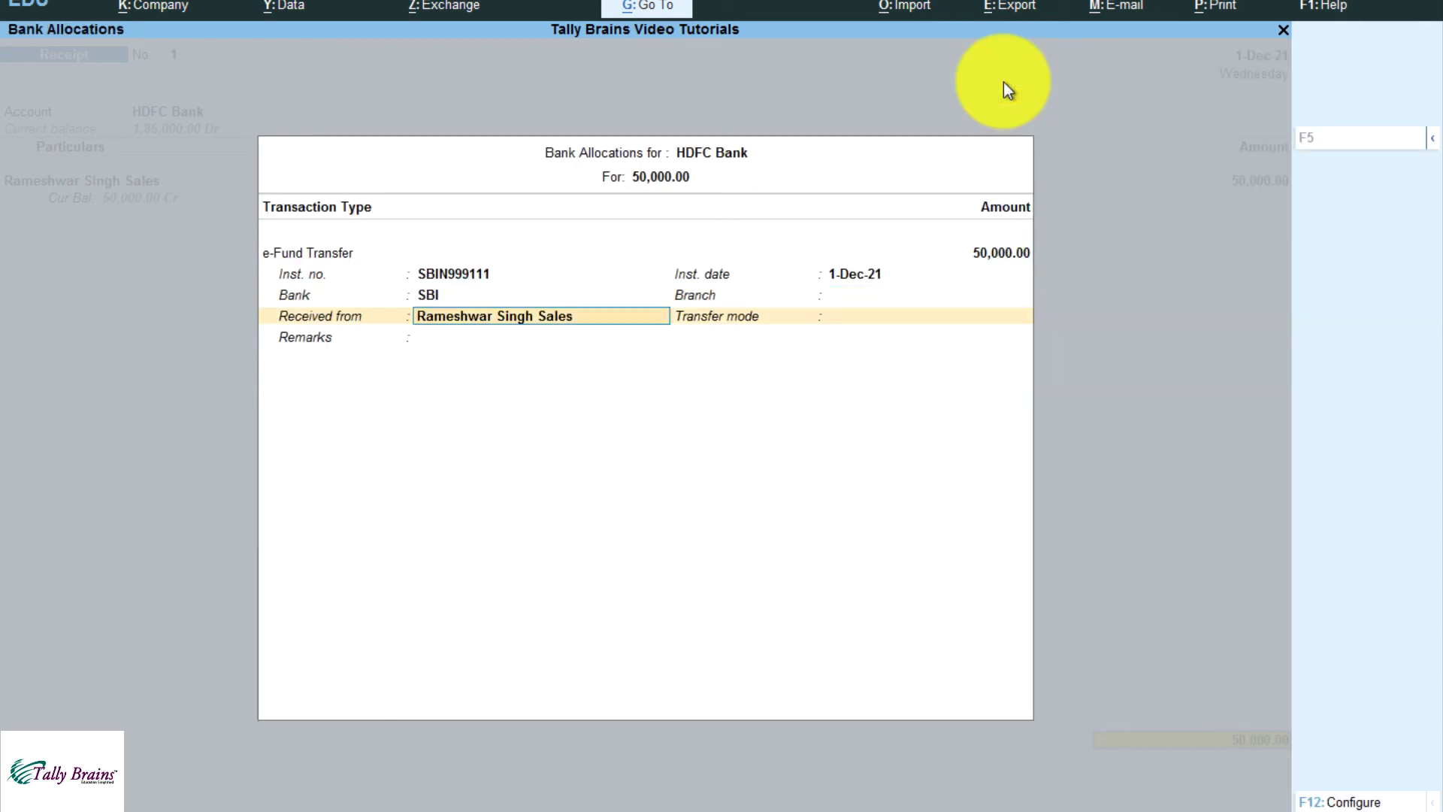
key("Return")
key("BackSpace")
key("Return")
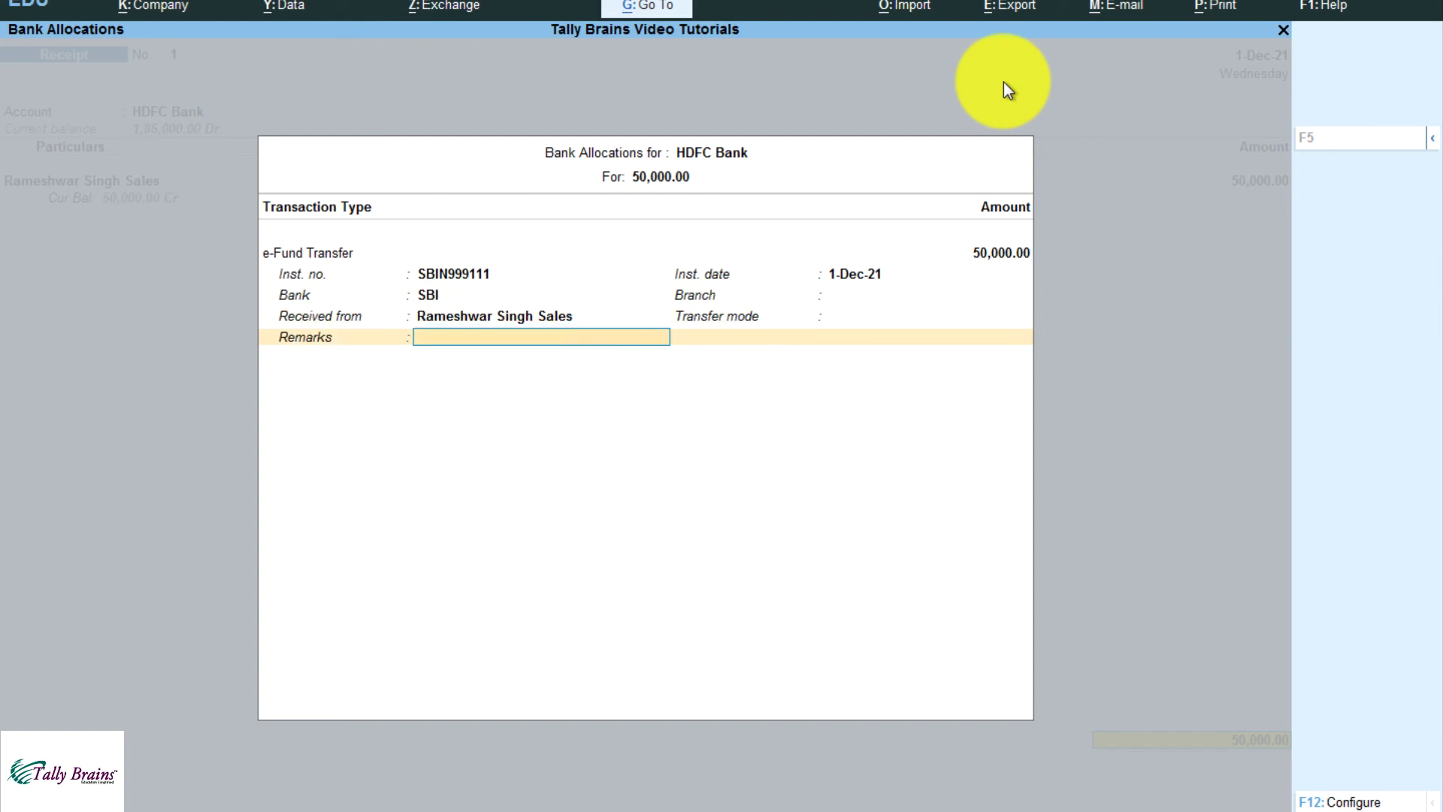
key("Return")
key("Return")
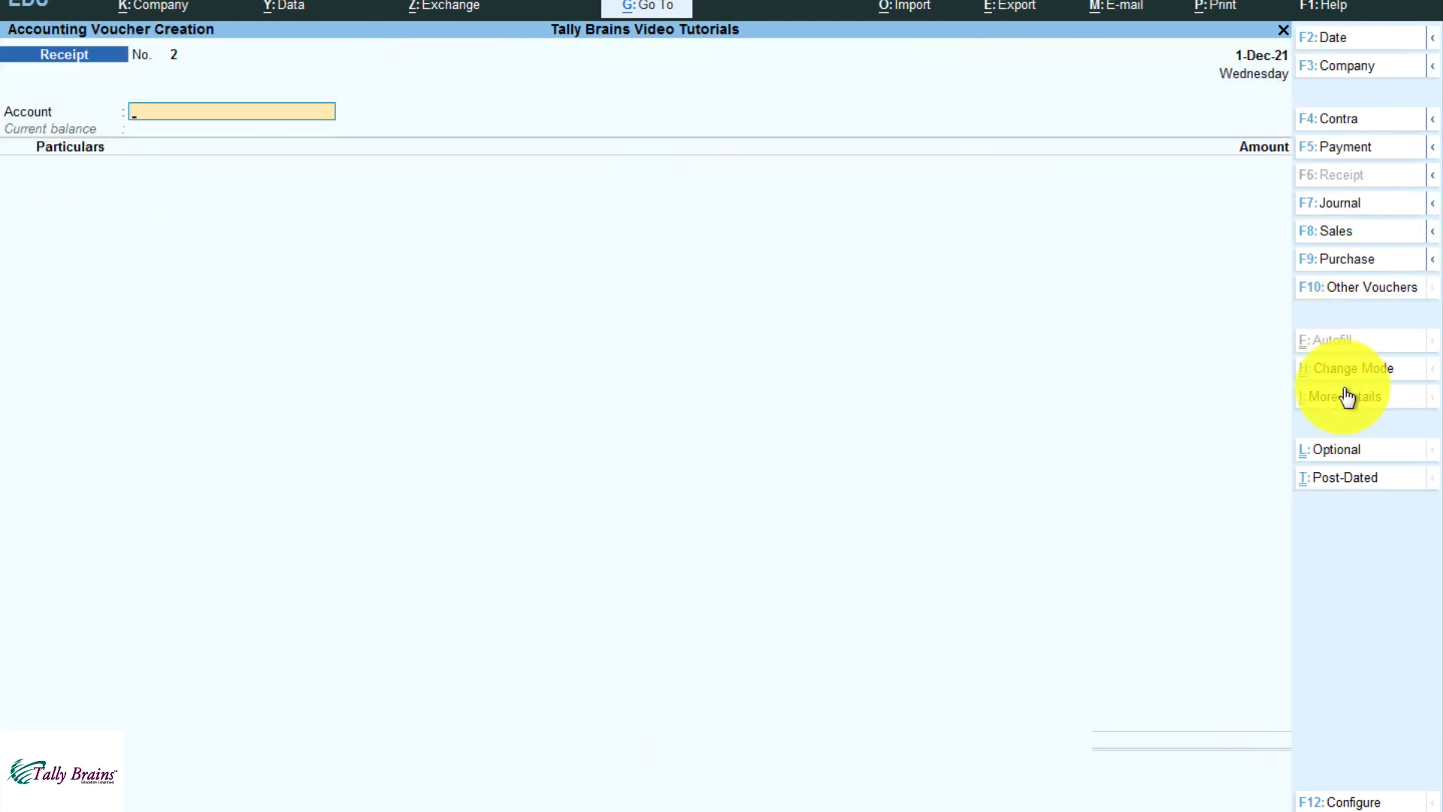
Switch the new receipt voucher to double entry mode and credit the Commission ledger with 40,000
key("ctrl")
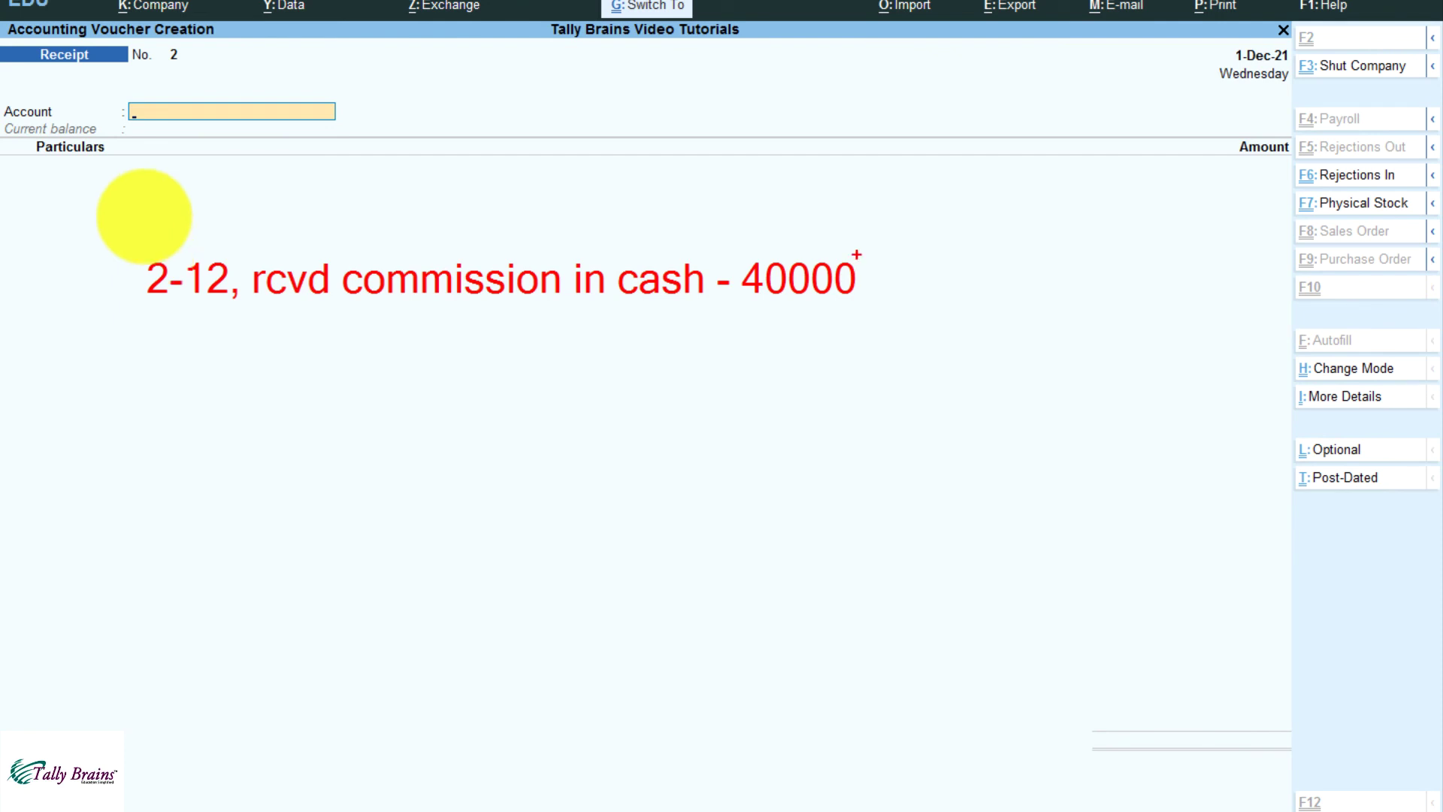
left_click(1364, 372)
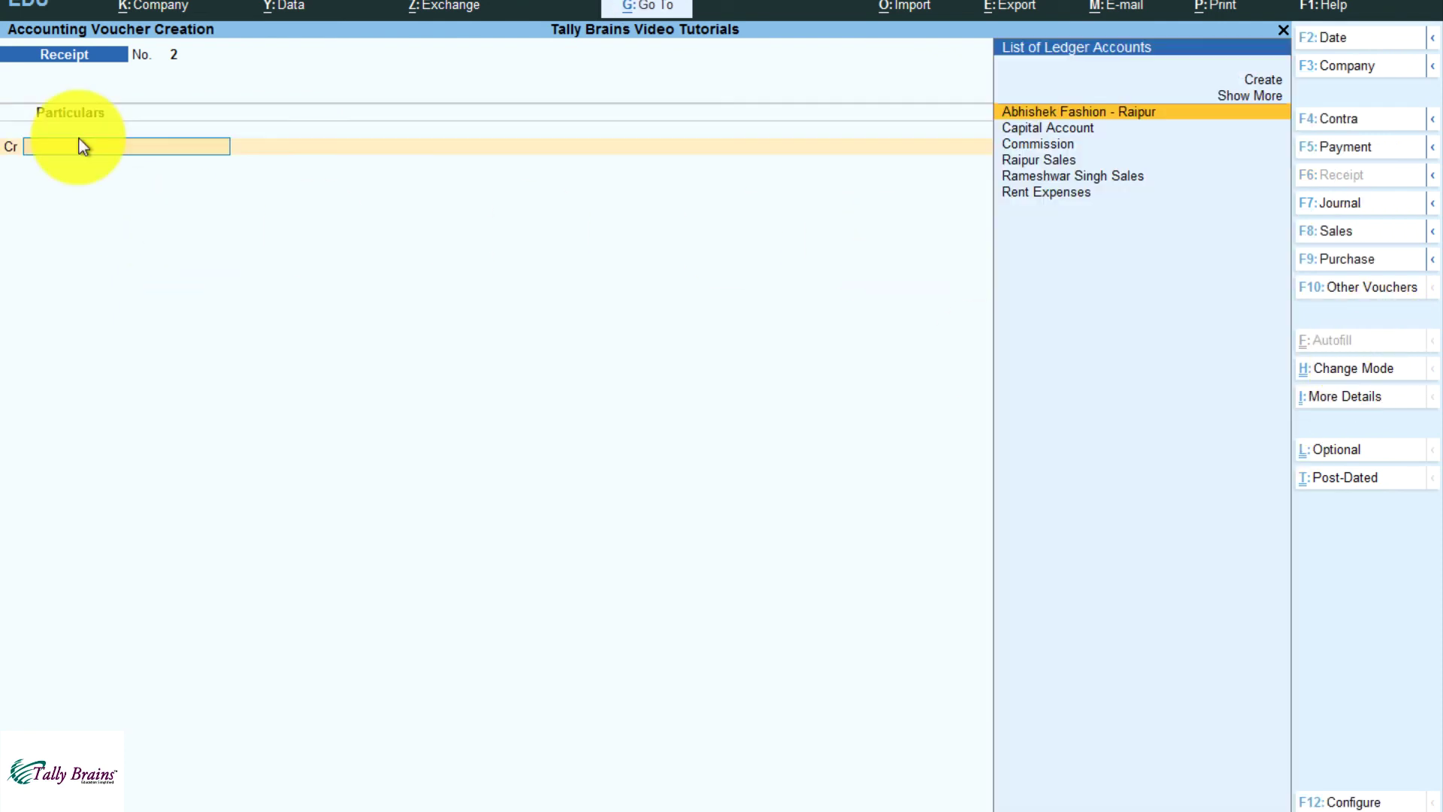
key("Down")
key("Down")
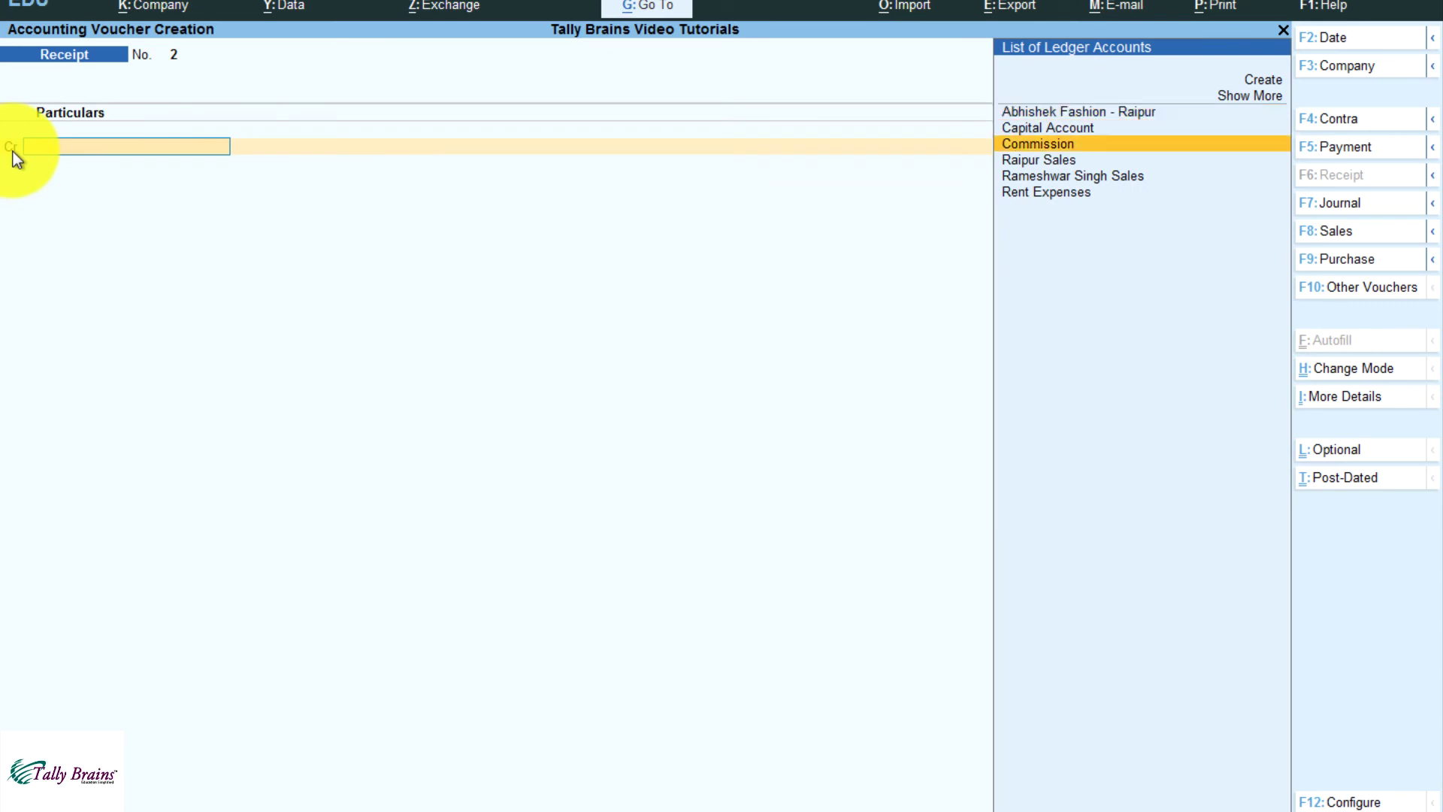
key("Return")
type("40000")
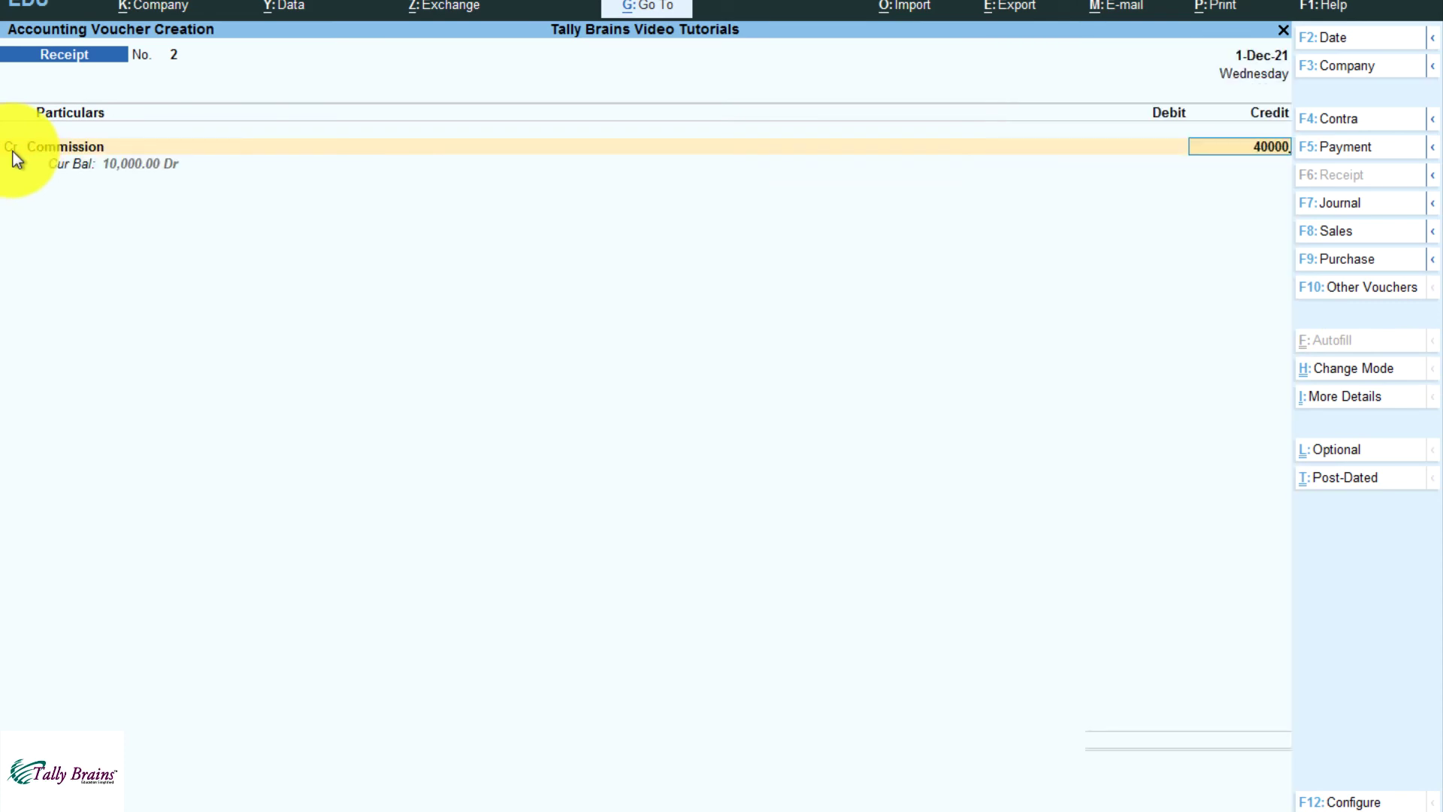
key("Return")
Debit Cash for the 40,000, enter the narration "Rcvd from ABCD traders" and save the receipt voucher
type("cas")
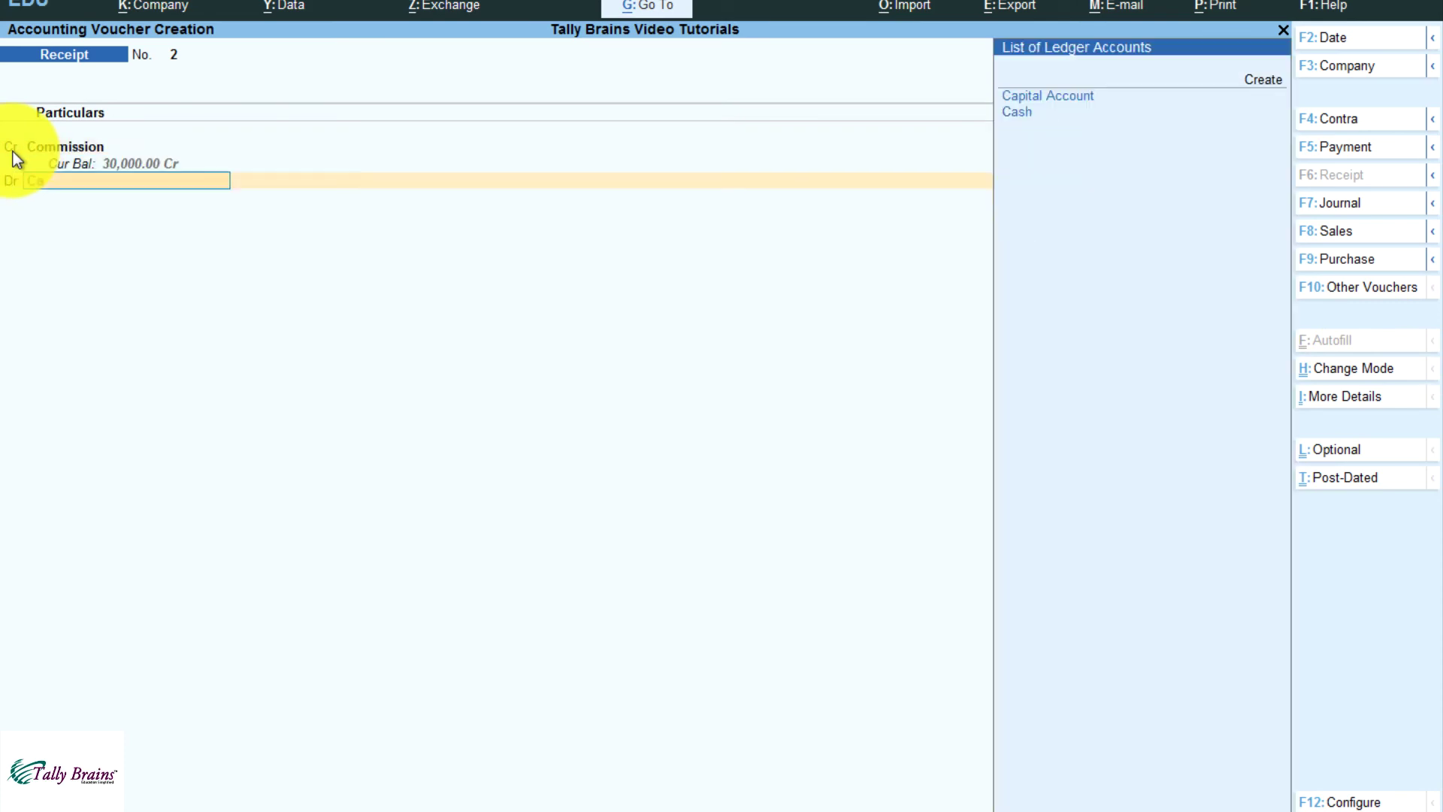
key("Return")
key("Return")
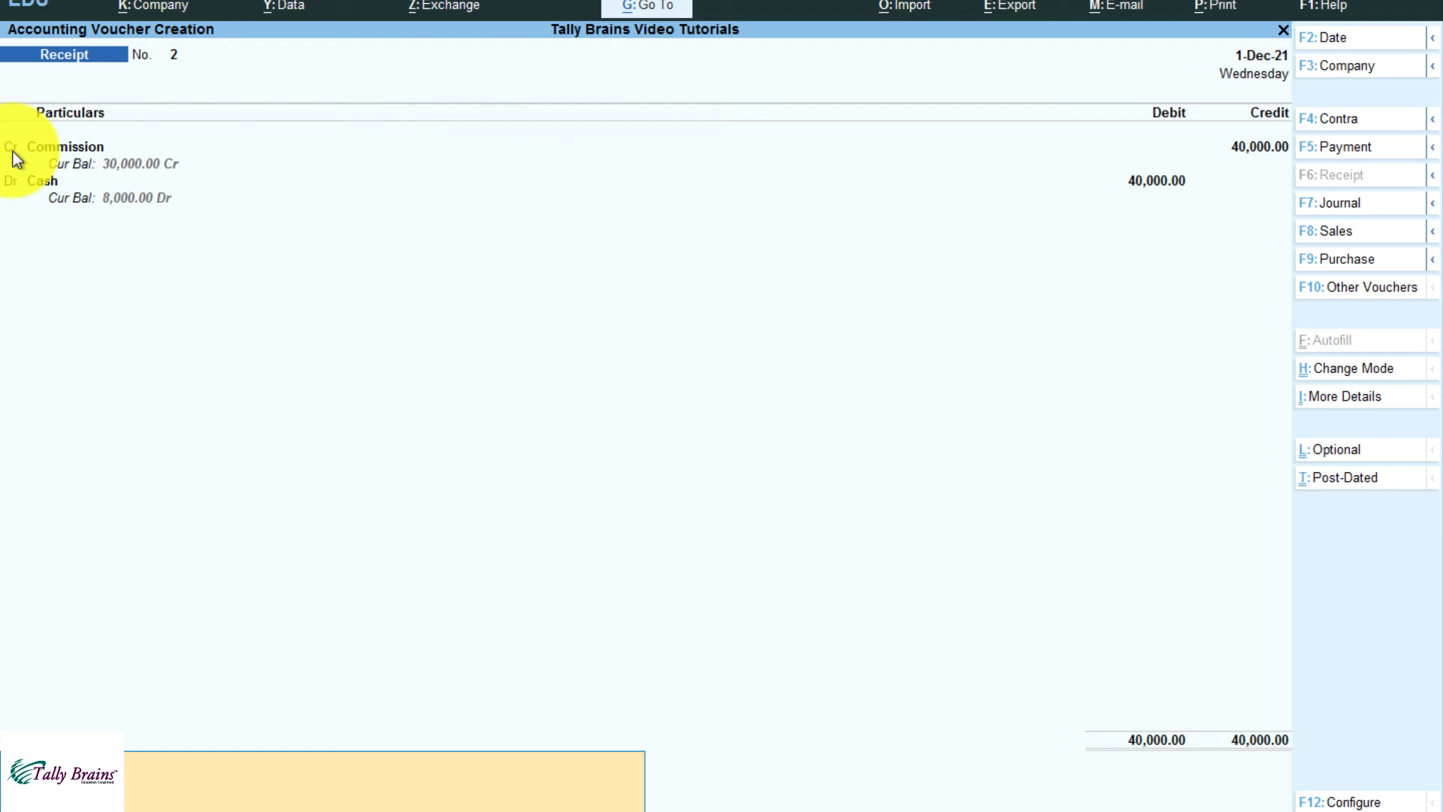
type("Rcvd from ABCD traders")
key("Return")
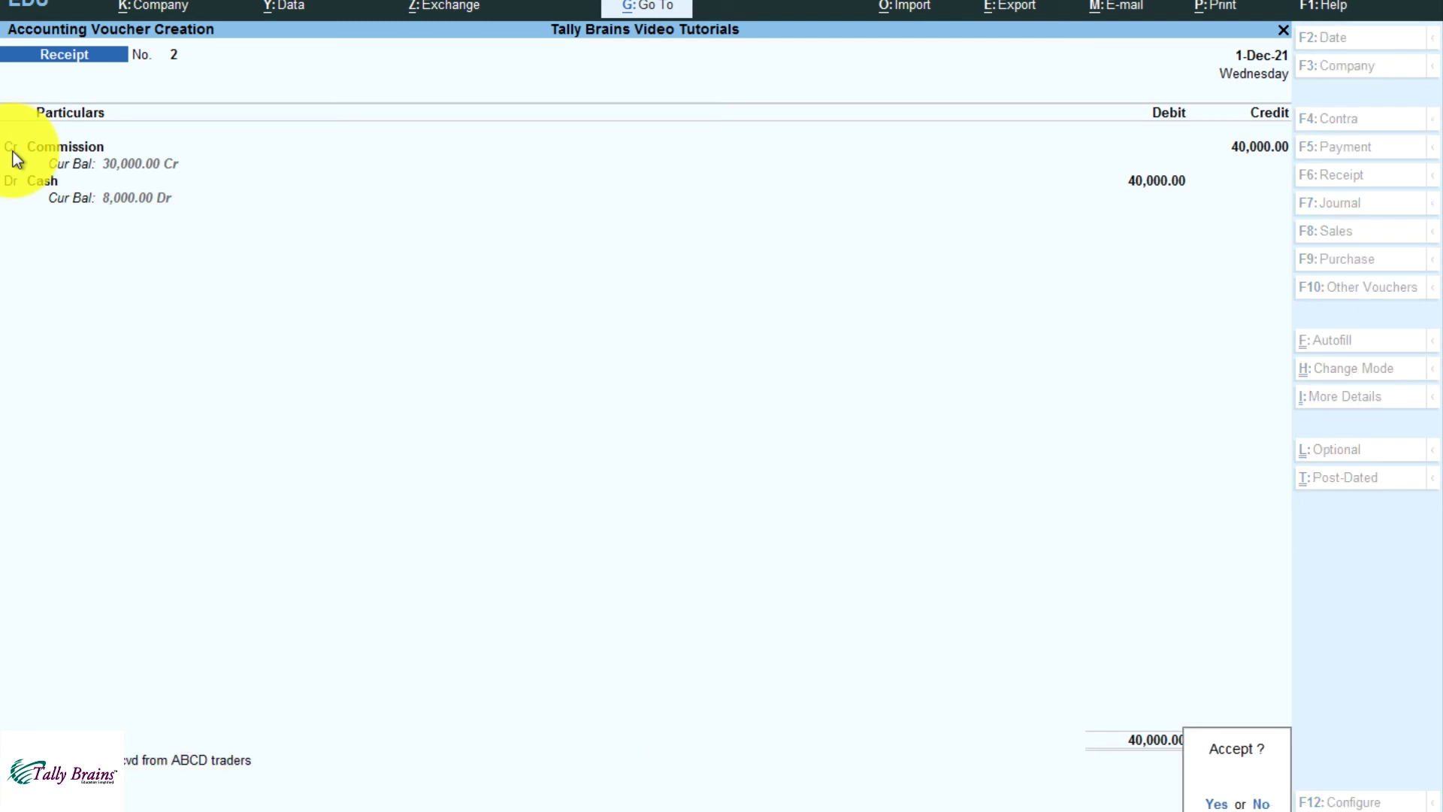
key("Return")
Leave voucher entry, view the Day Book through the additional reports, and return to the Gateway of Tally
key("Escape")
key("Return")
key("d")
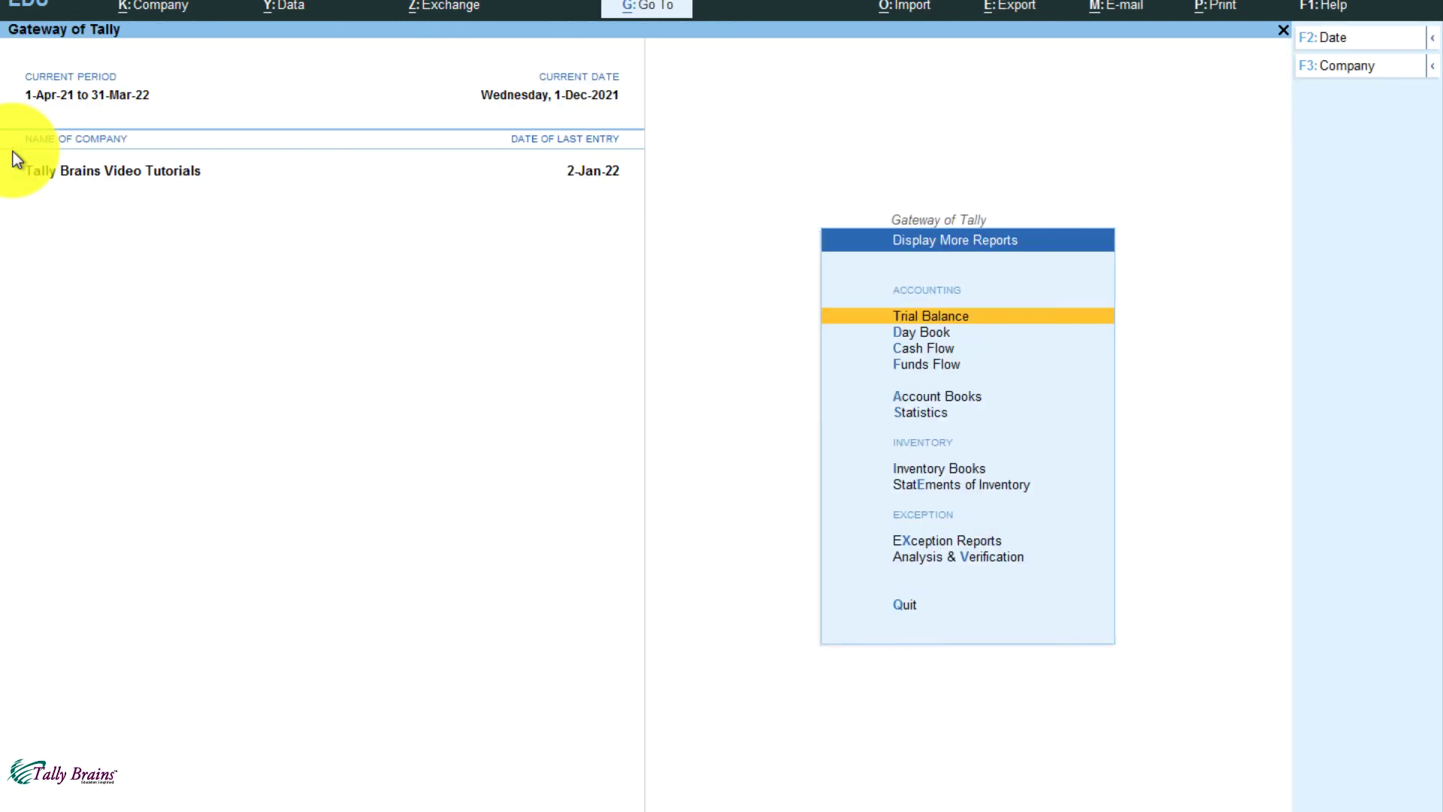
key("d")
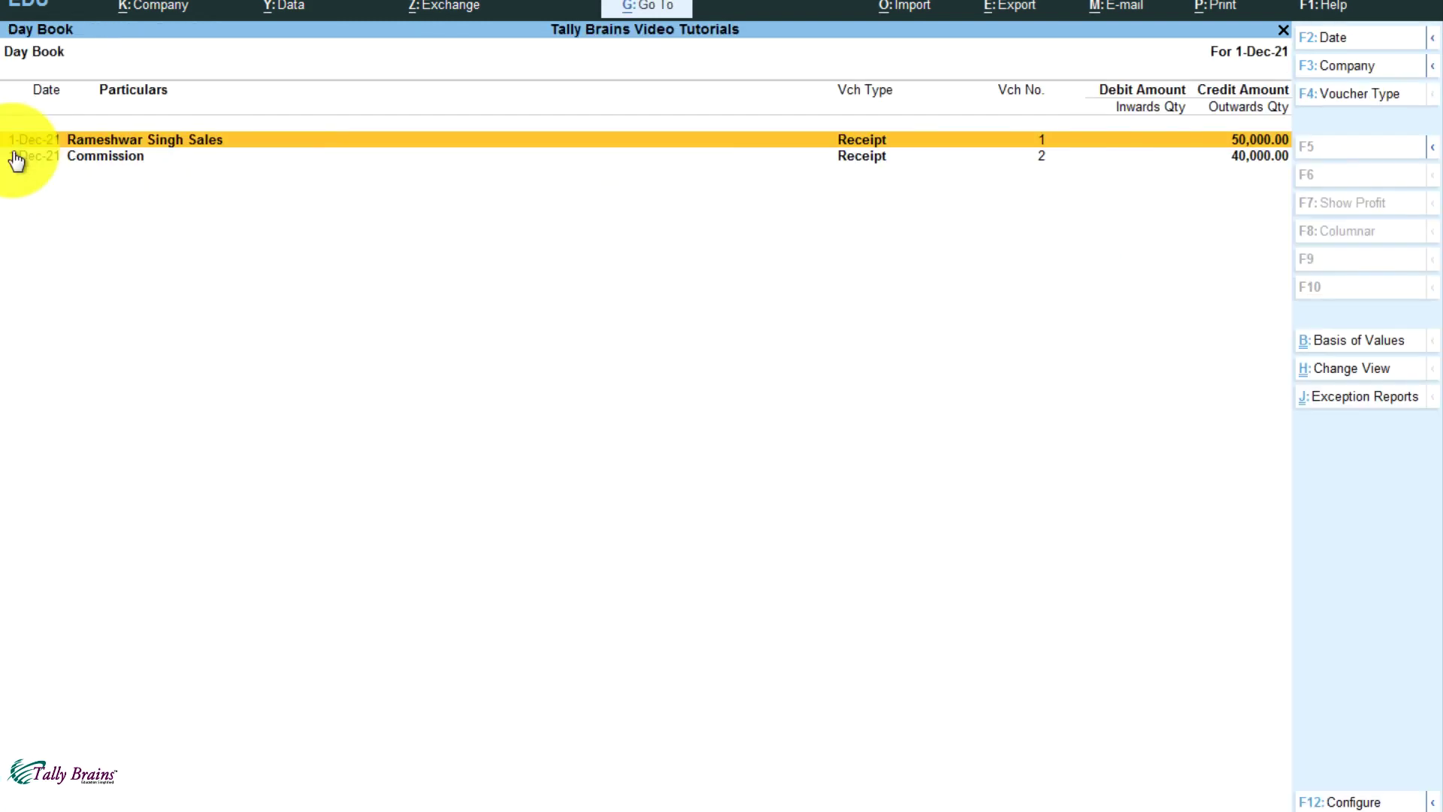
key("Escape")
key("Escape")
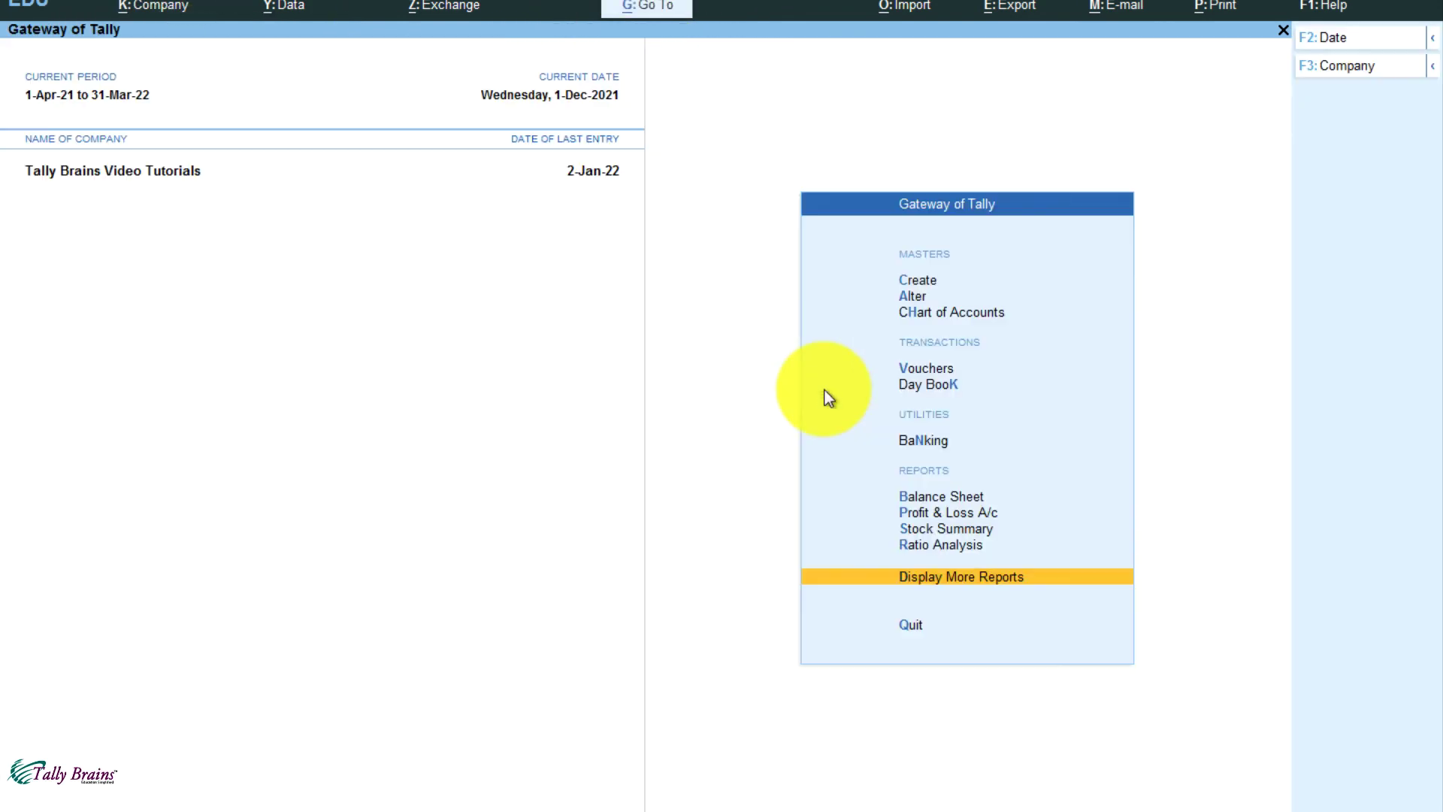
Open the Day Book directly from the Gateway of Tally and set its period to 1-Apr-21 to 2-Jan-22
left_click(921, 387)
key("Escape")
left_click(955, 387)
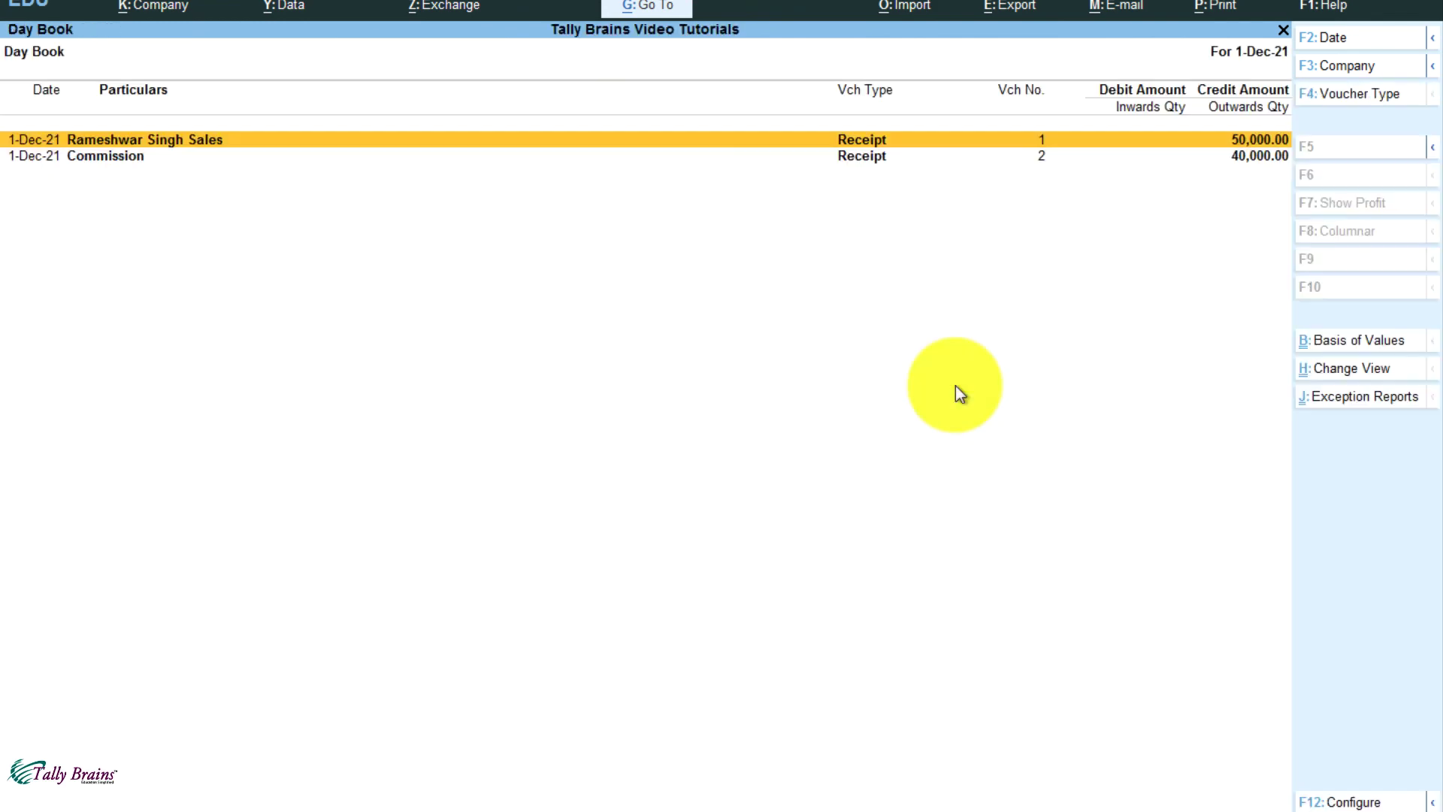
left_click(1333, 47)
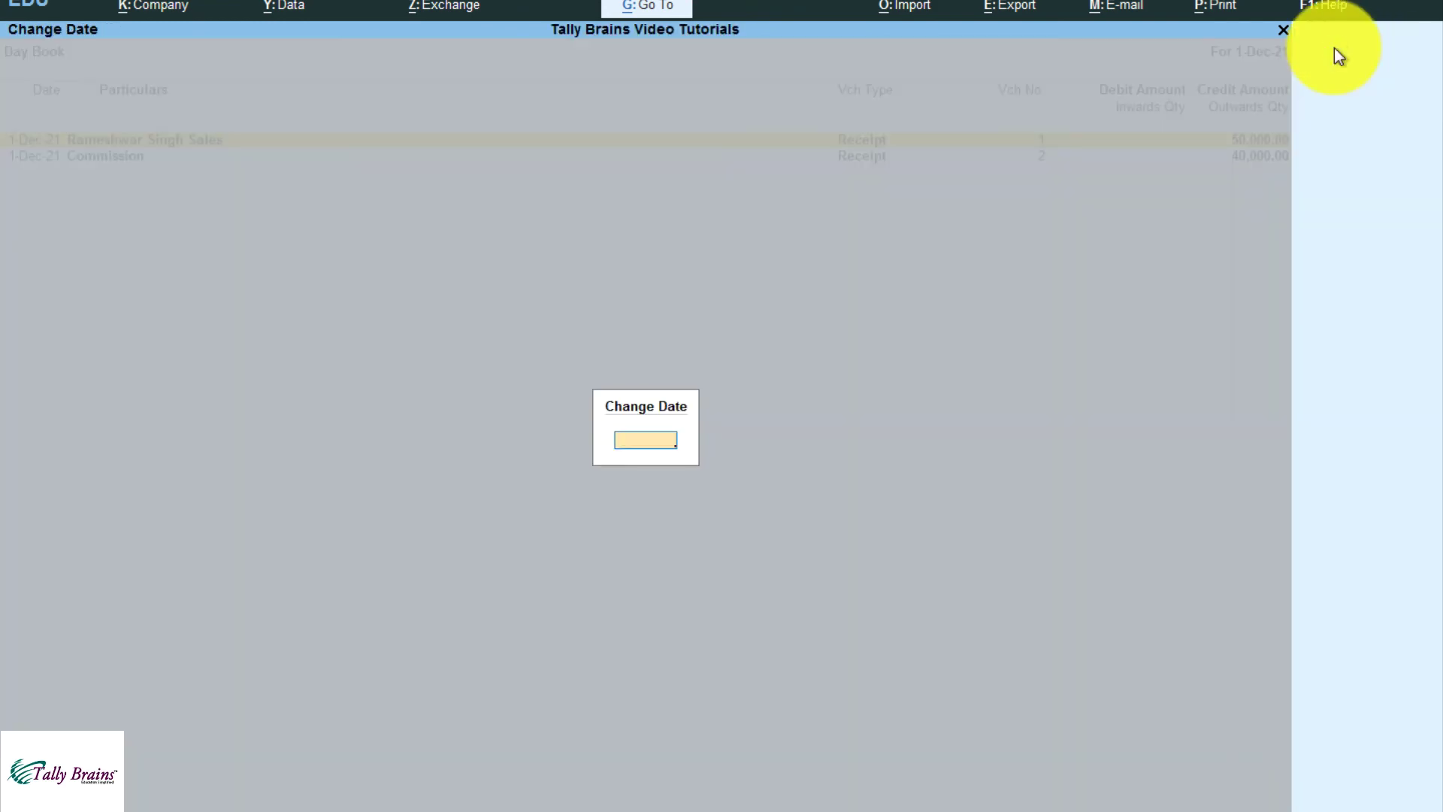
key("Return")
Go through the receipt, contra and payment vouchers listed in the Day Book
key("Down")
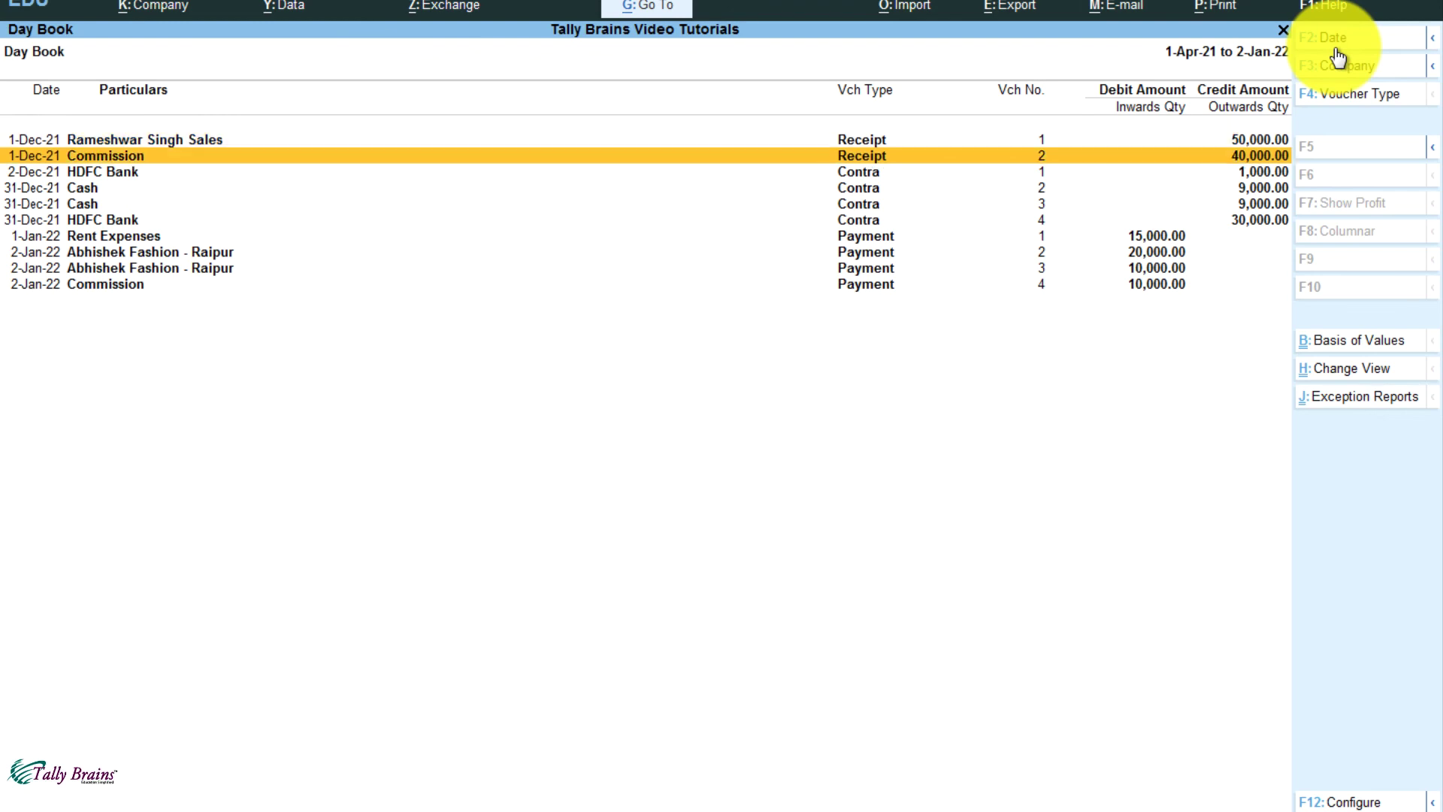
key("Down")
key("Down")
key("Down")
key("Down")
key("Down")
key("Down")
key("Down")
key("Down")
key("Up")
key("Up")
key("Up")
key("Up")
key("Up")
key("Up")
key("Up")
key("Up")
key("Up")
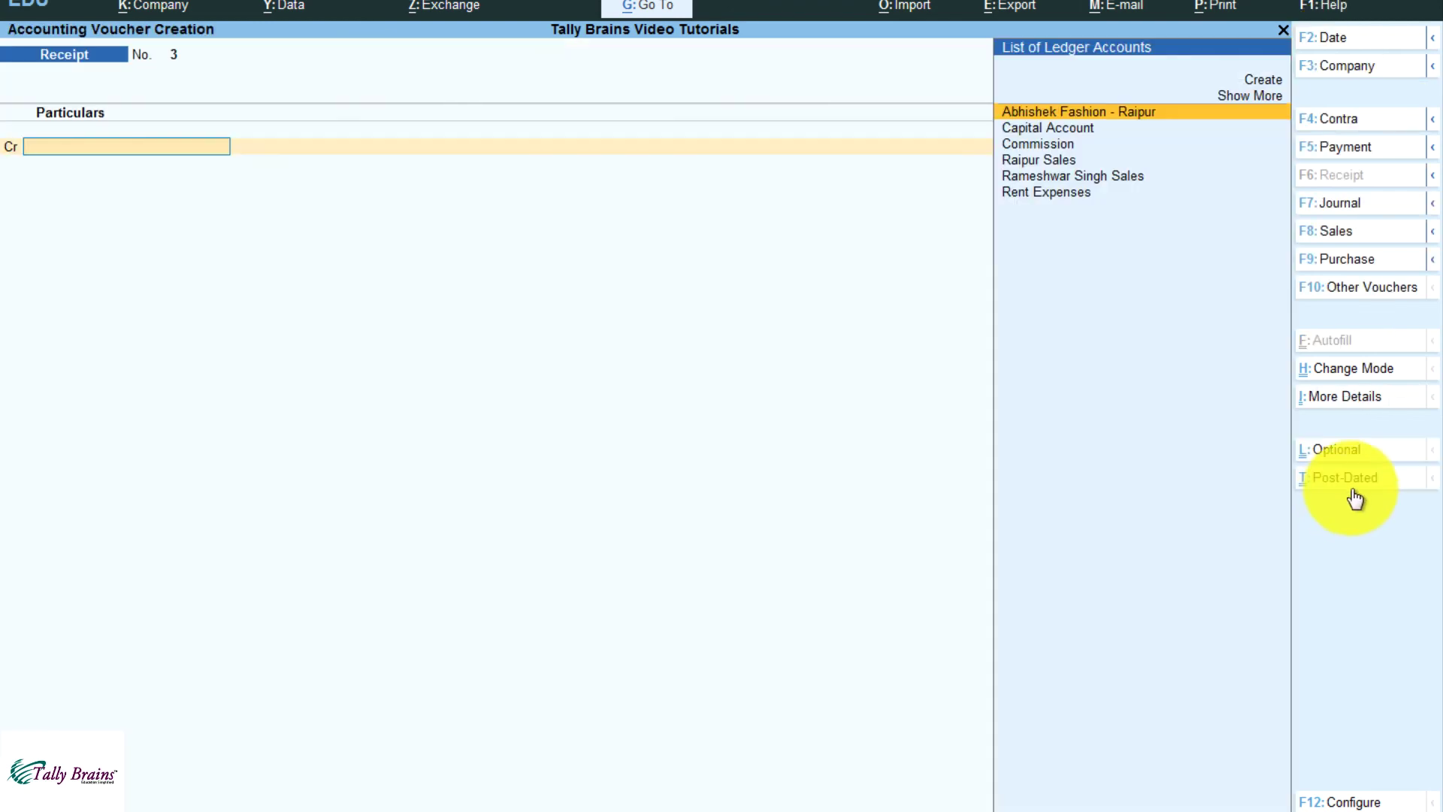
Review the general and bank options in the receipt's voucher configuration and accept them without changes
left_click(1338, 803)
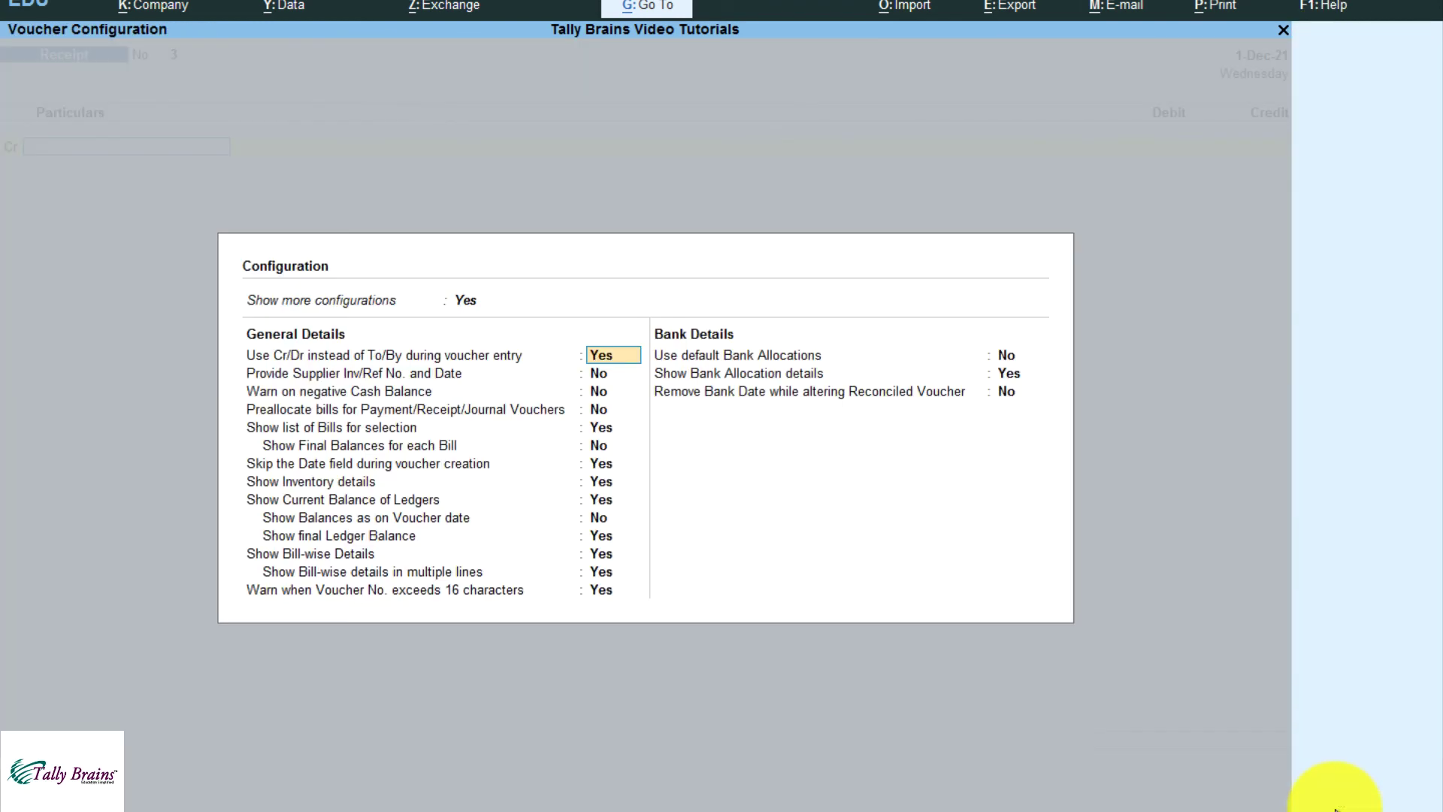
key("BackSpace")
key("ctrl+a")
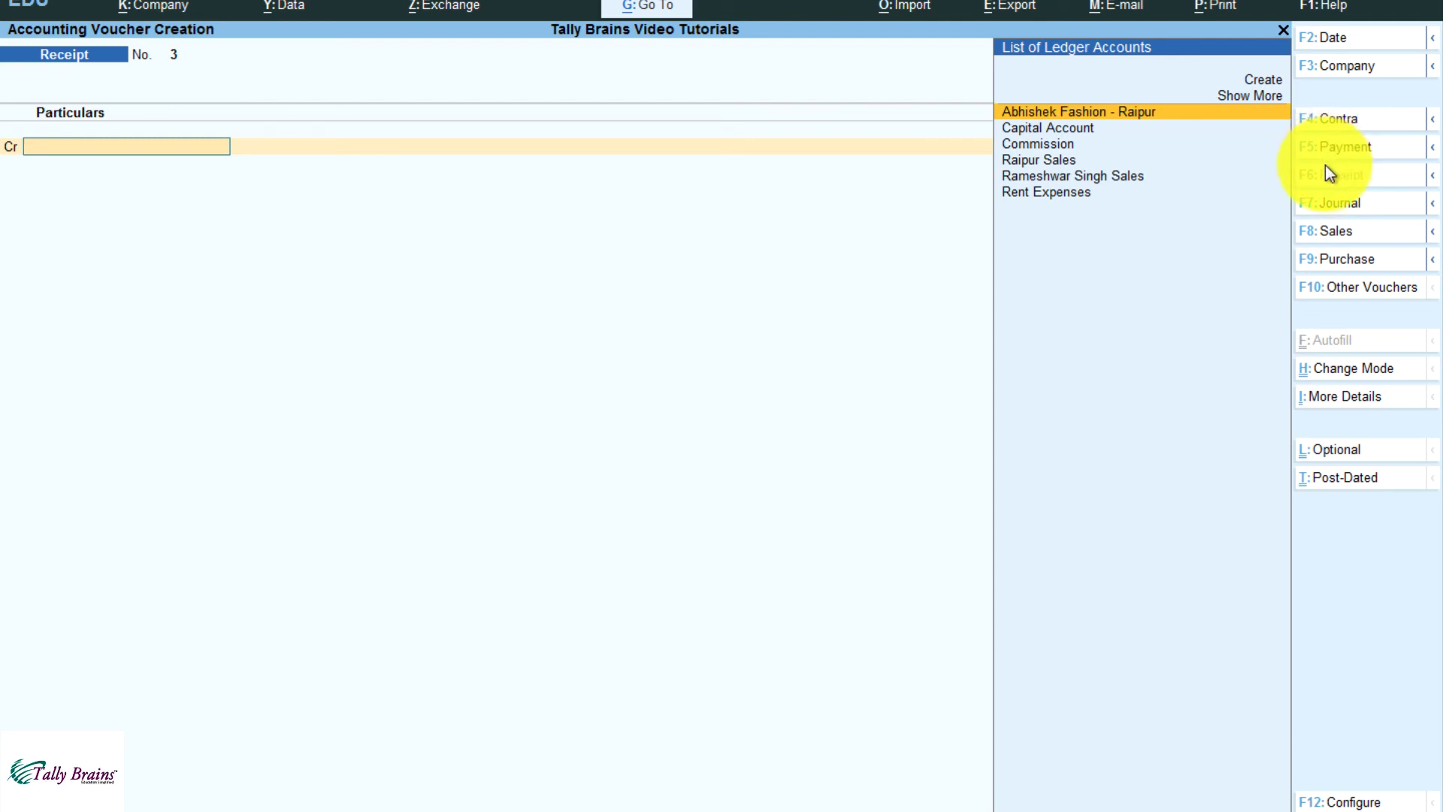
Check the voucher modes available for the receipt and keep Double Entry selected
left_click(1343, 368)
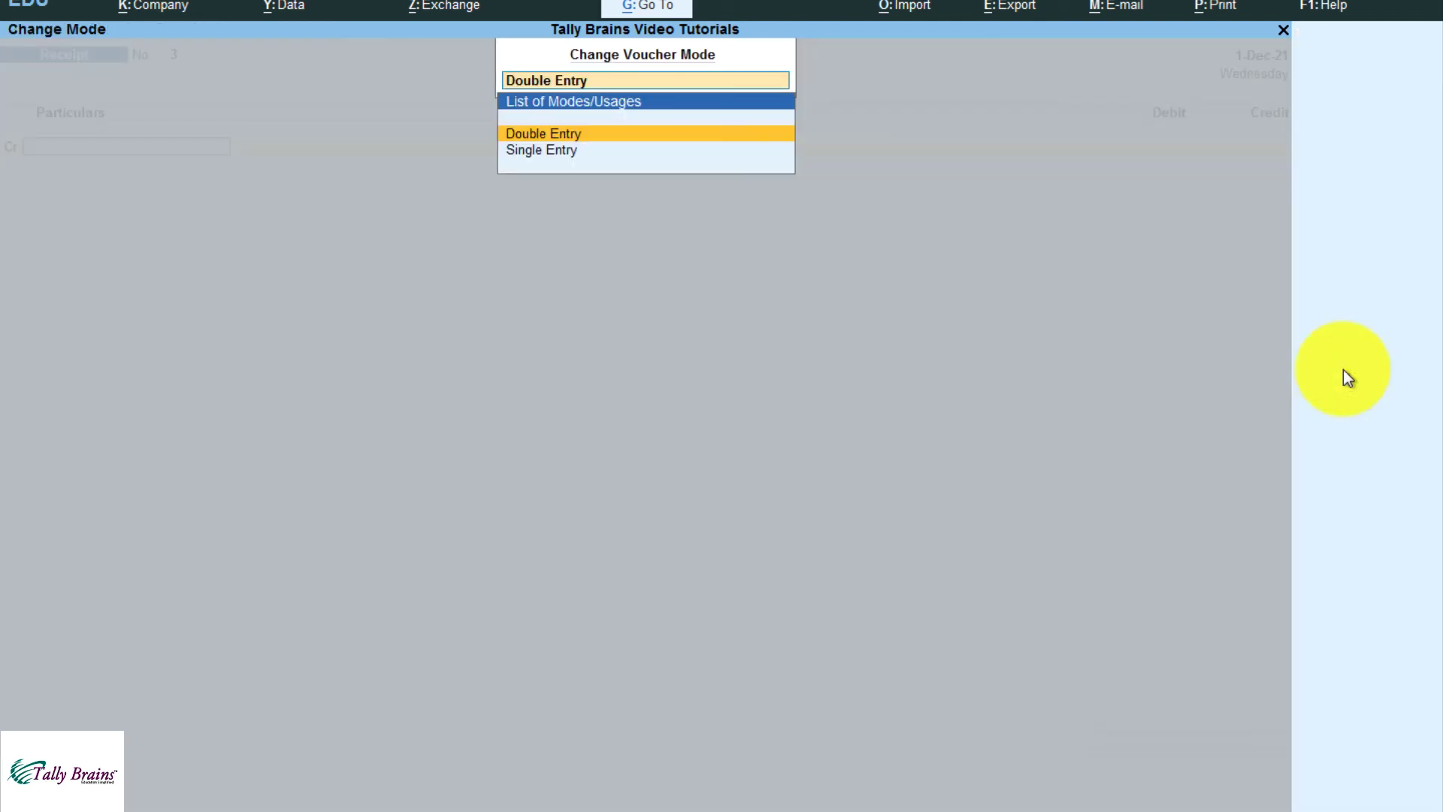
key("Down")
key("Up")
key("Return")
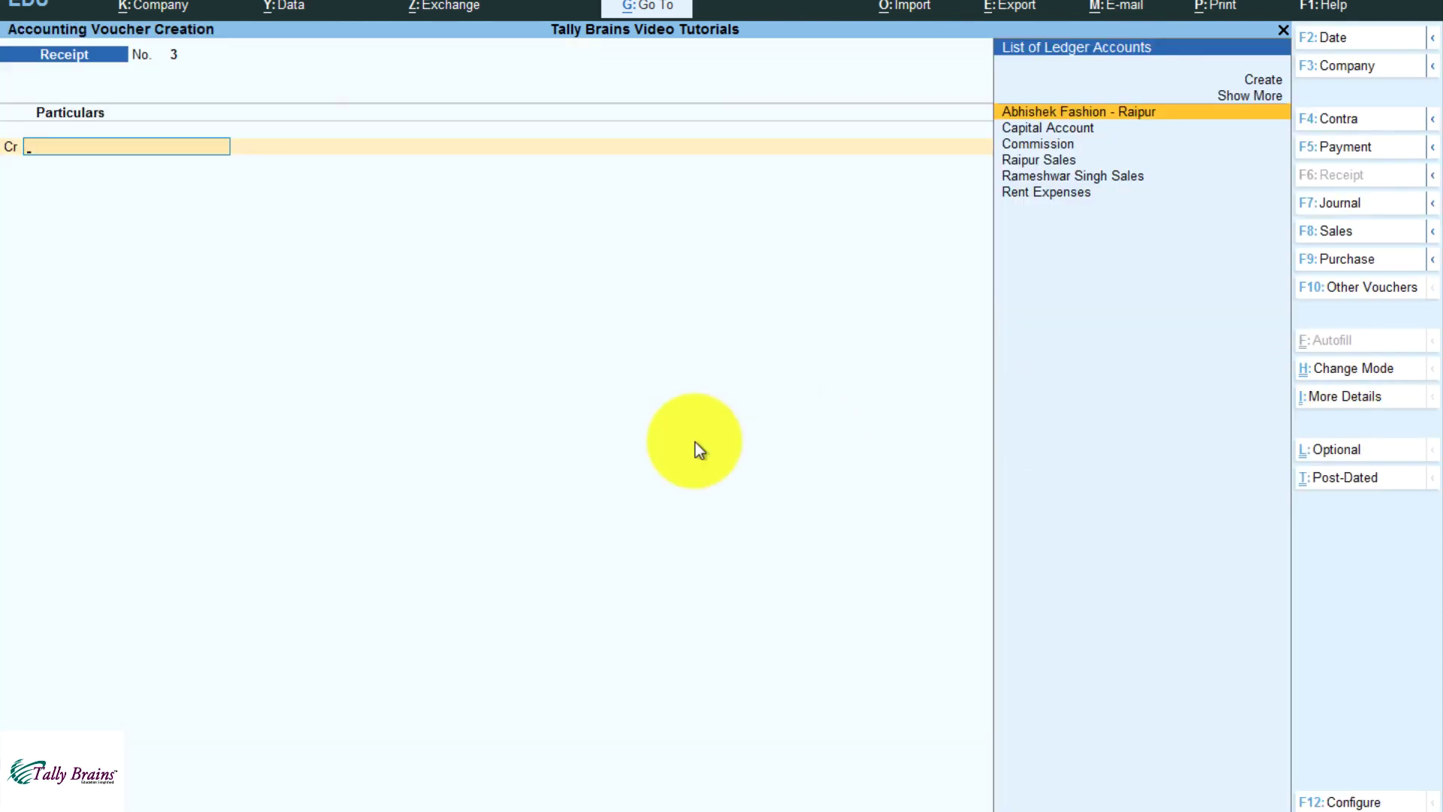